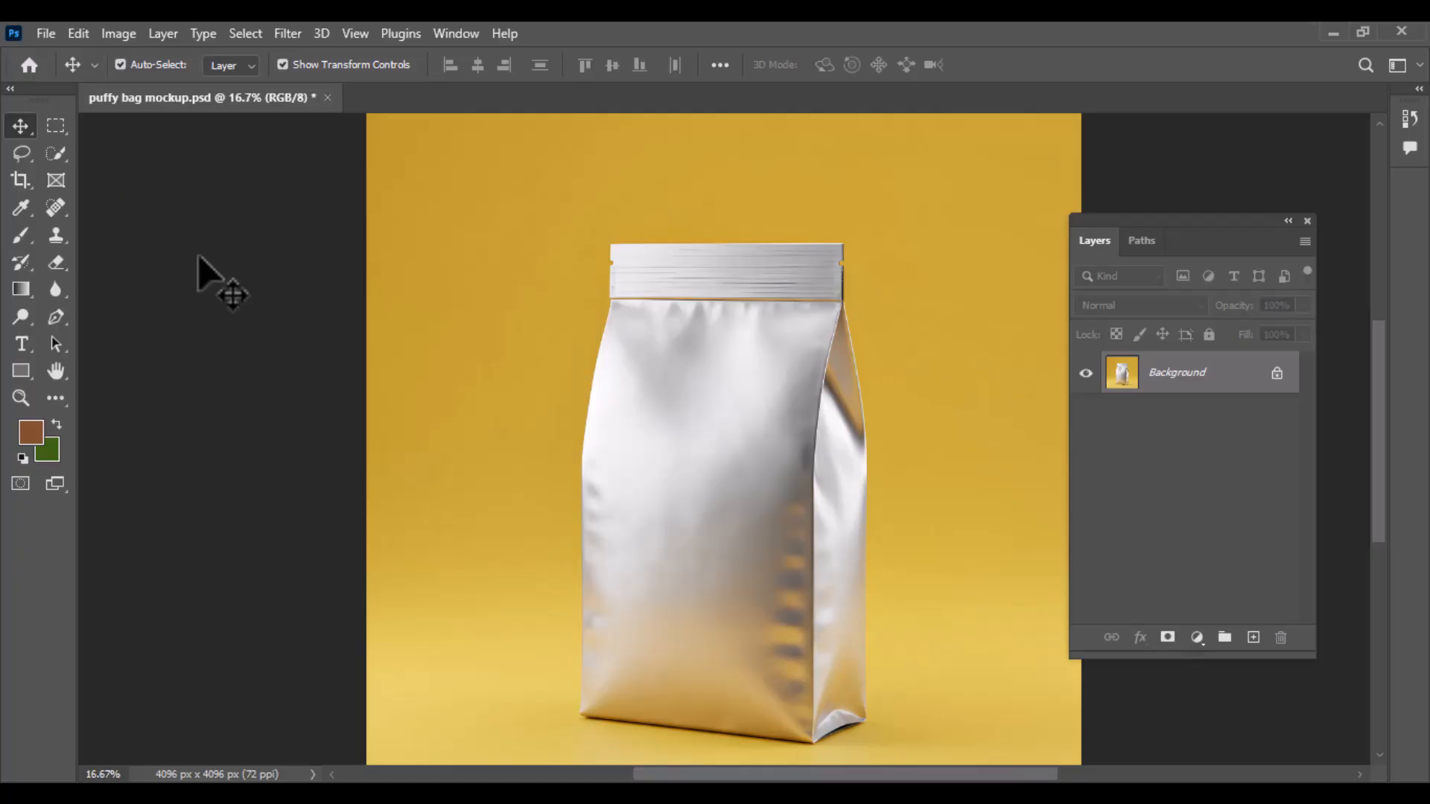
Draw a rectangle about 1359 × 2922 px over the bag's front, with a grey fill and no stroke.
key("u")
left_click_drag(608, 240, 846, 750)
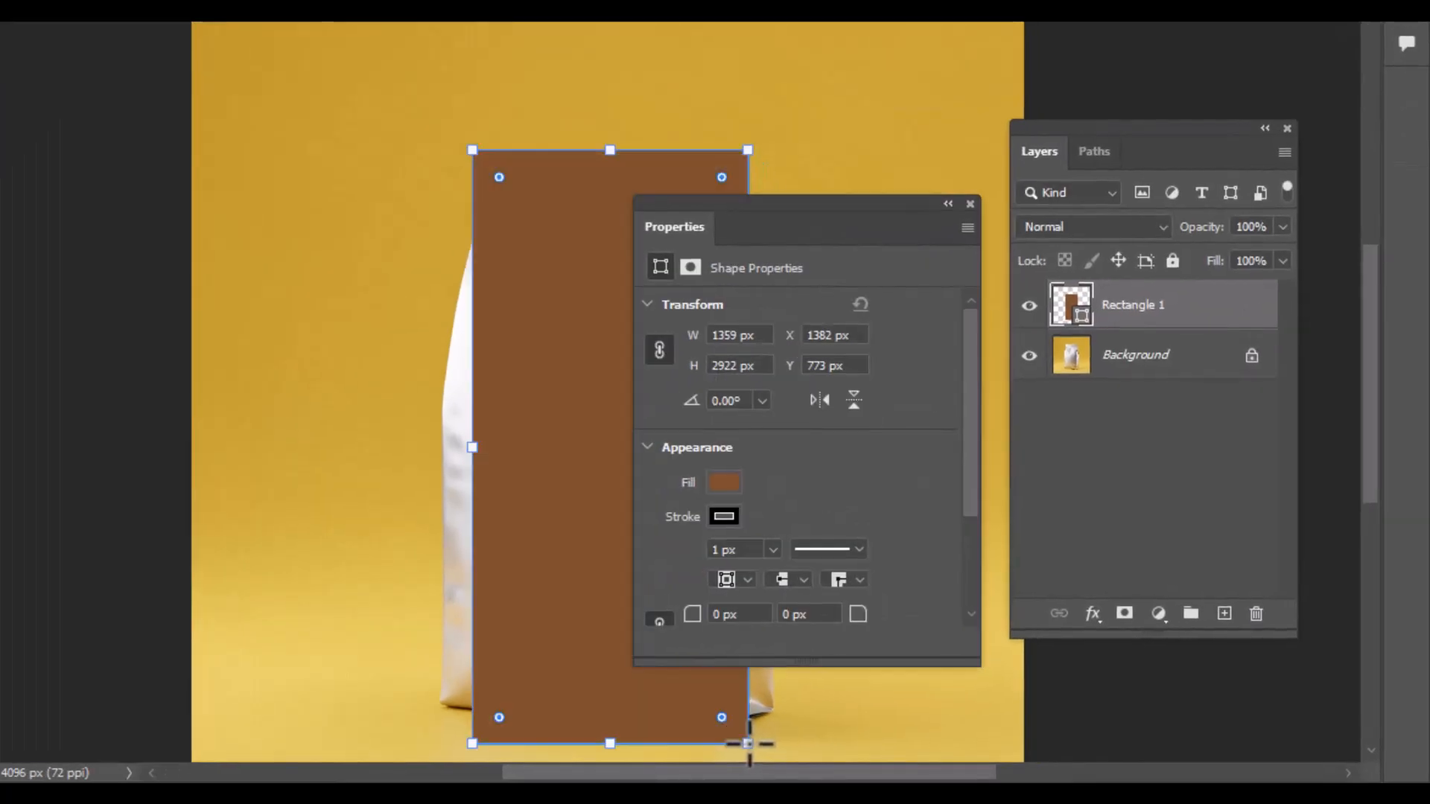
left_click(828, 527)
left_click(947, 500)
left_click(866, 328)
left_click(734, 511)
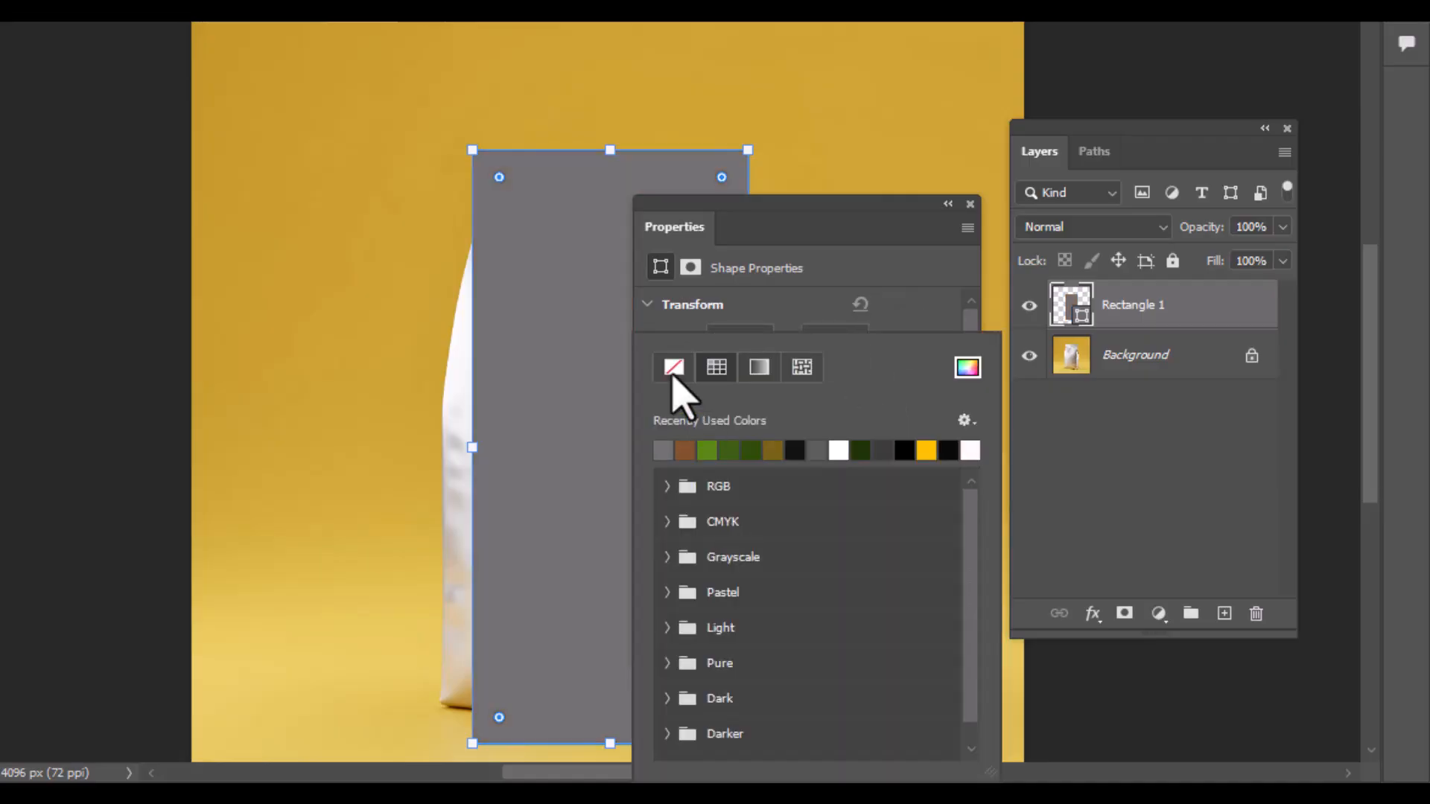
left_click(970, 266)
left_click(1035, 286)
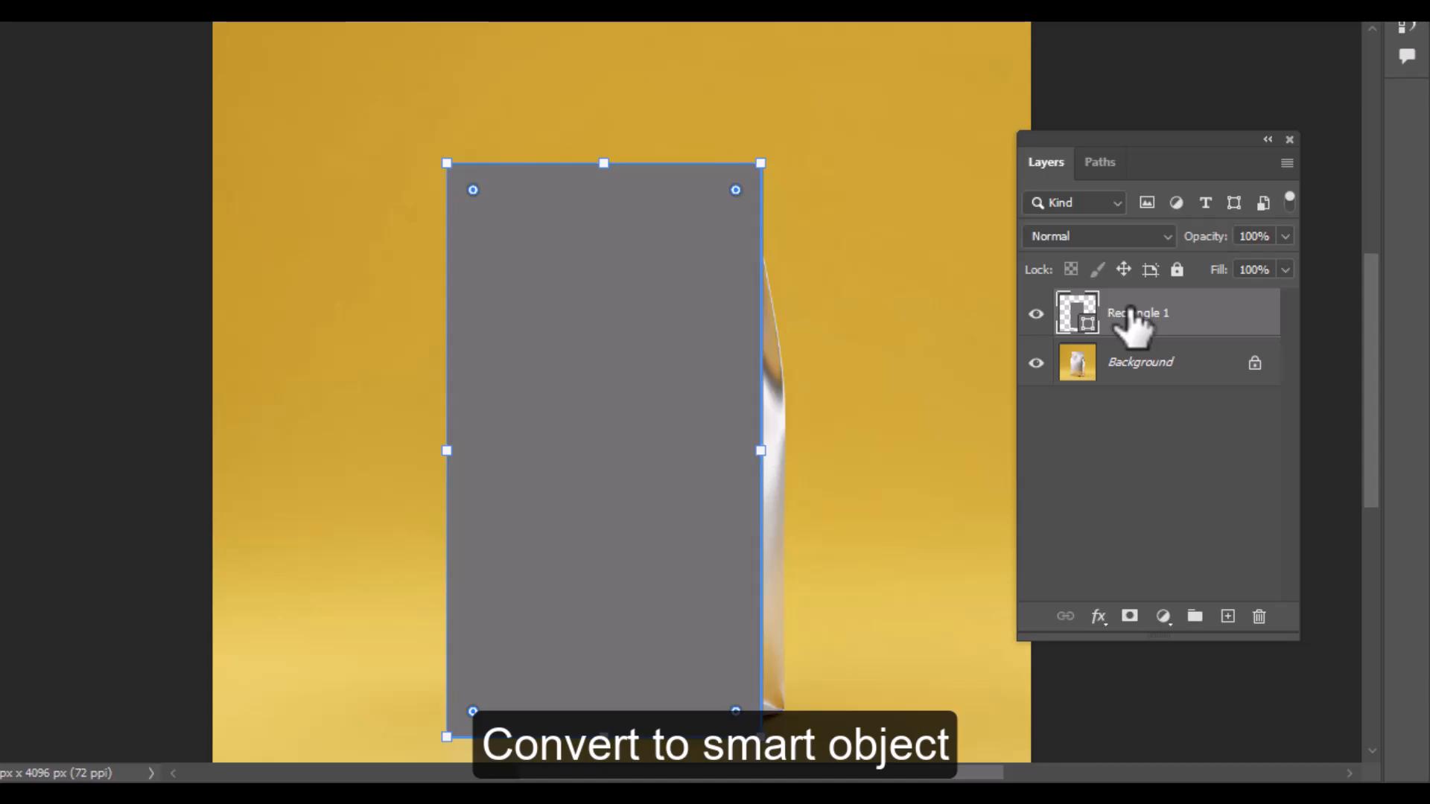
Convert the front rectangle to a smart object and rename its layer "Place Front Design Here".
right_click(1132, 322)
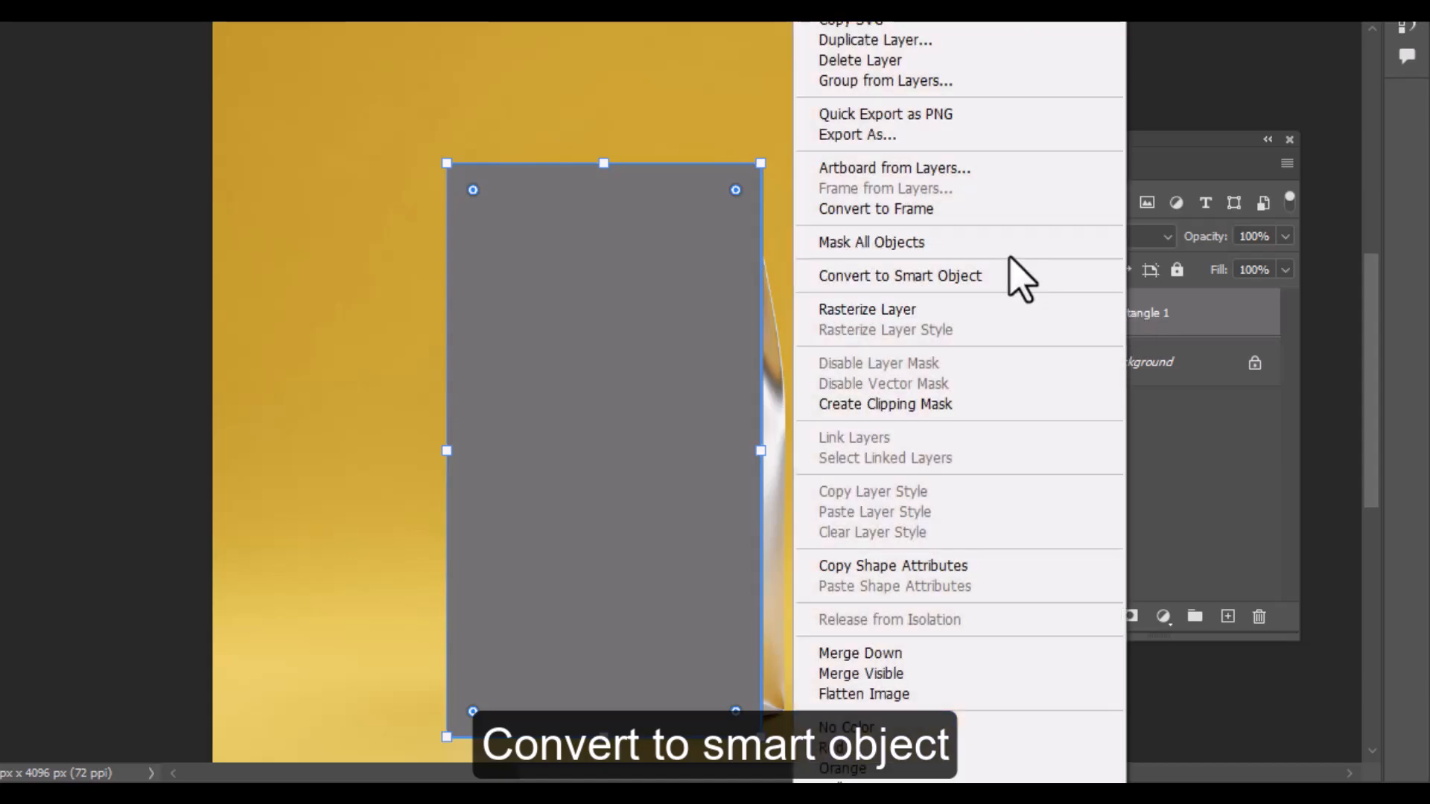
left_click(1011, 277)
double_click(1121, 313)
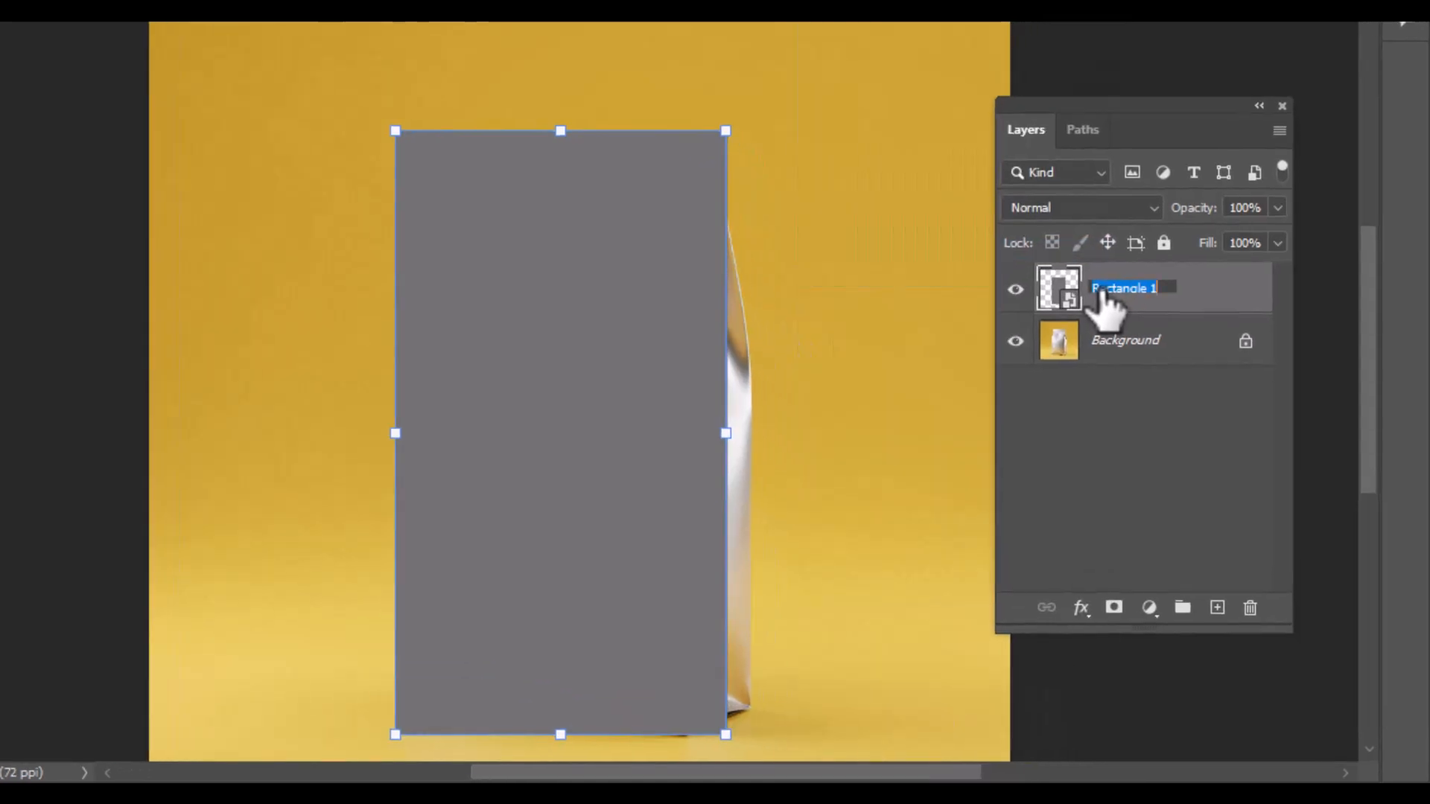
type("Place Front Design")
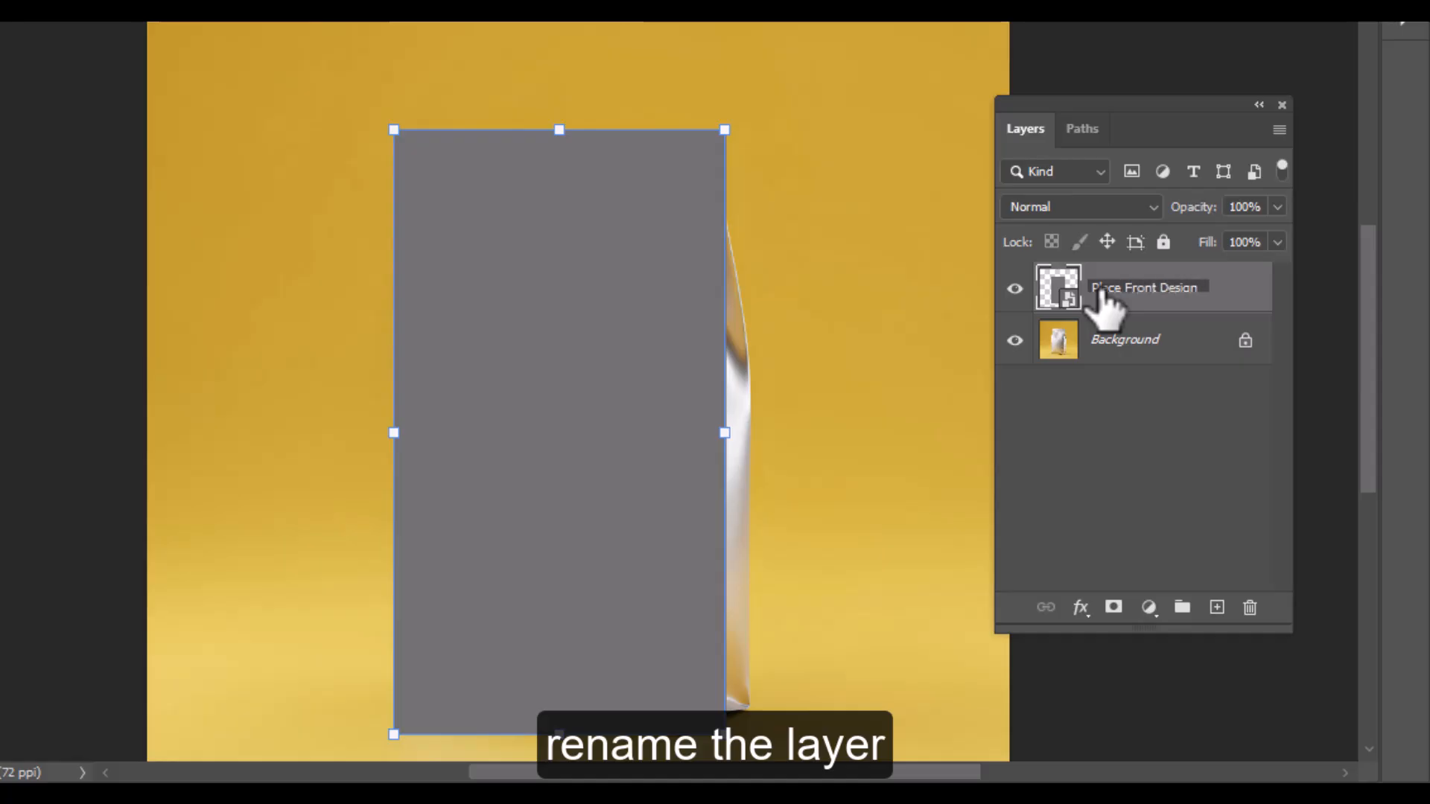
type(" Here")
key("Return")
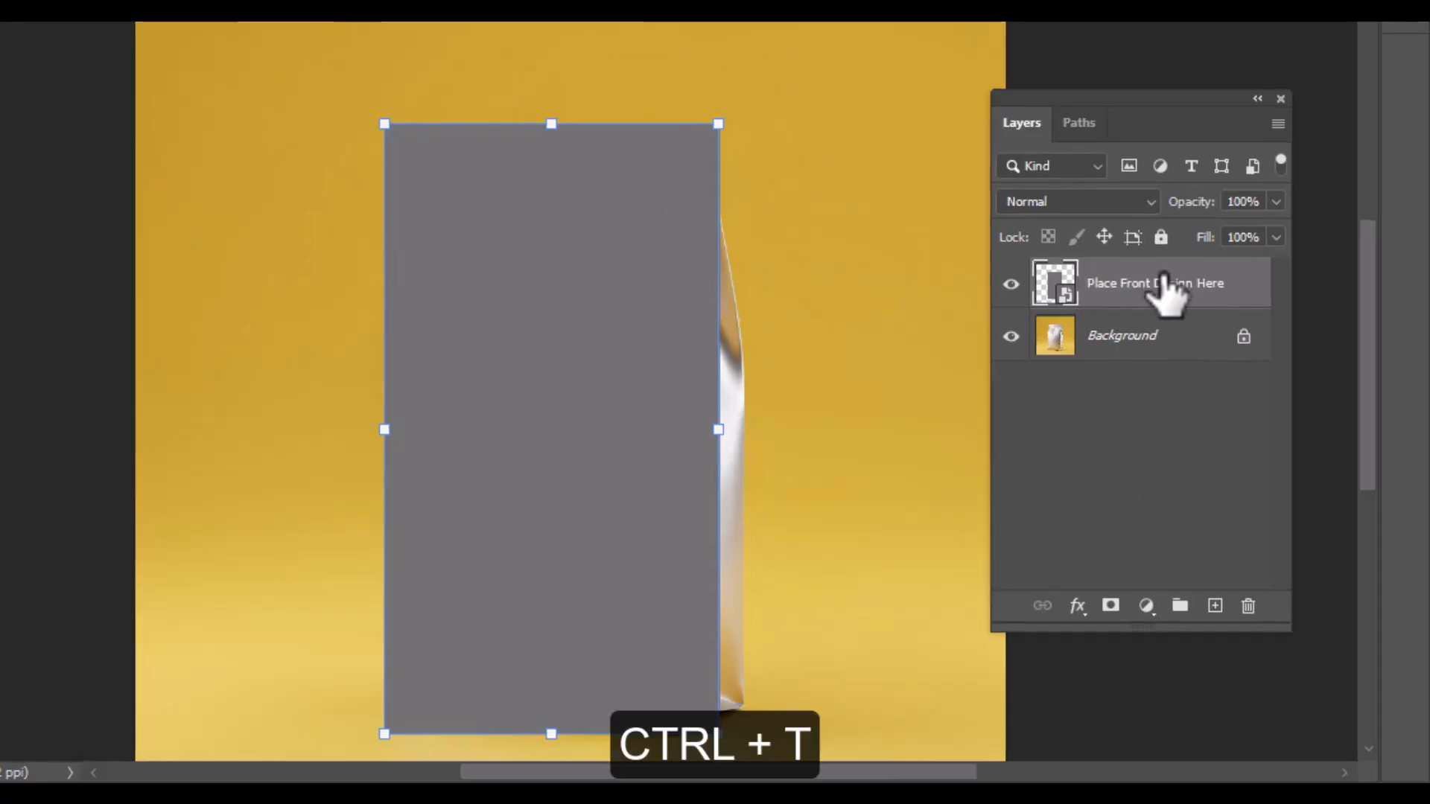
Reduce the Place Front Design Here layer's opacity to 76% so the bag shows through.
left_click(1277, 202)
left_click_drag(1270, 231, 1247, 233)
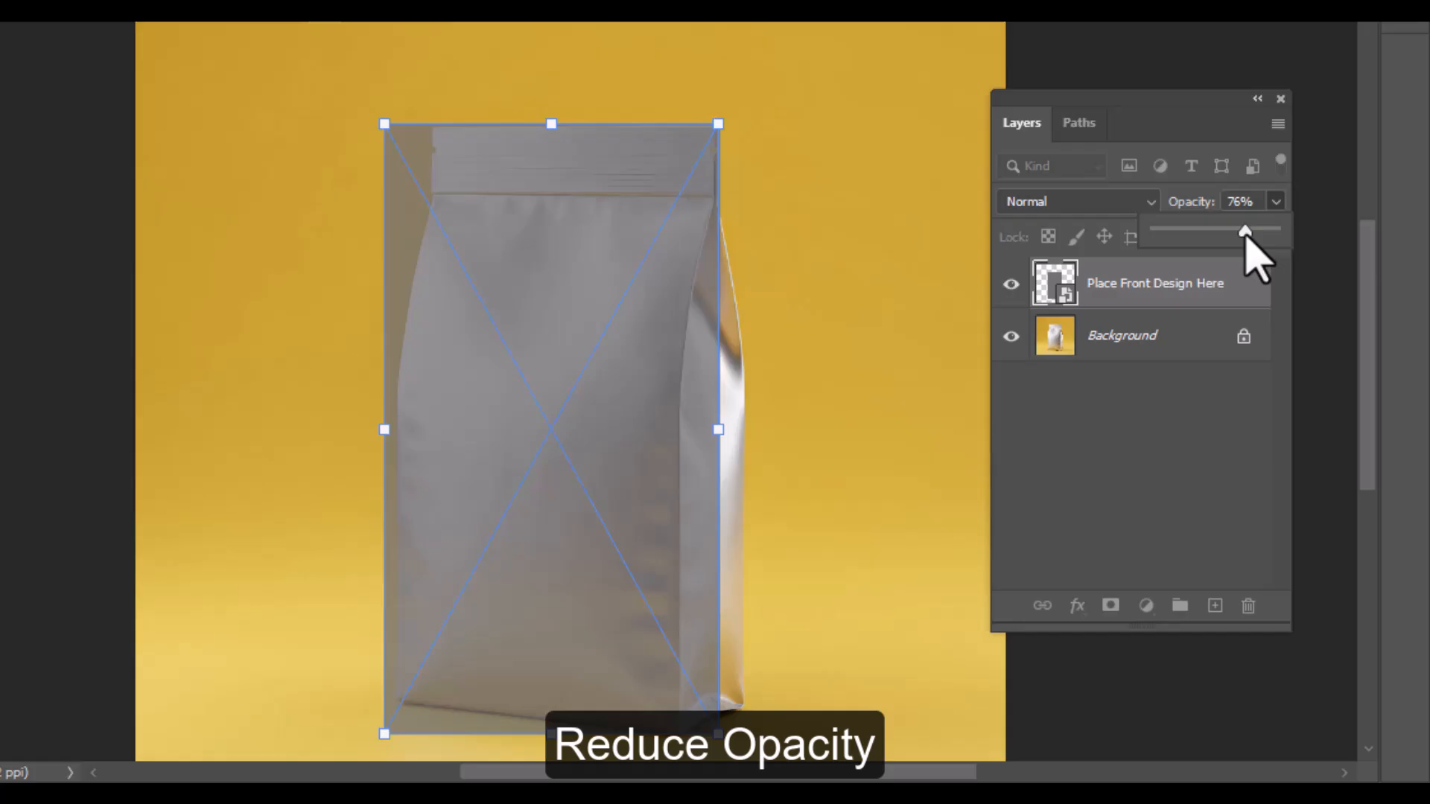
key("Return")
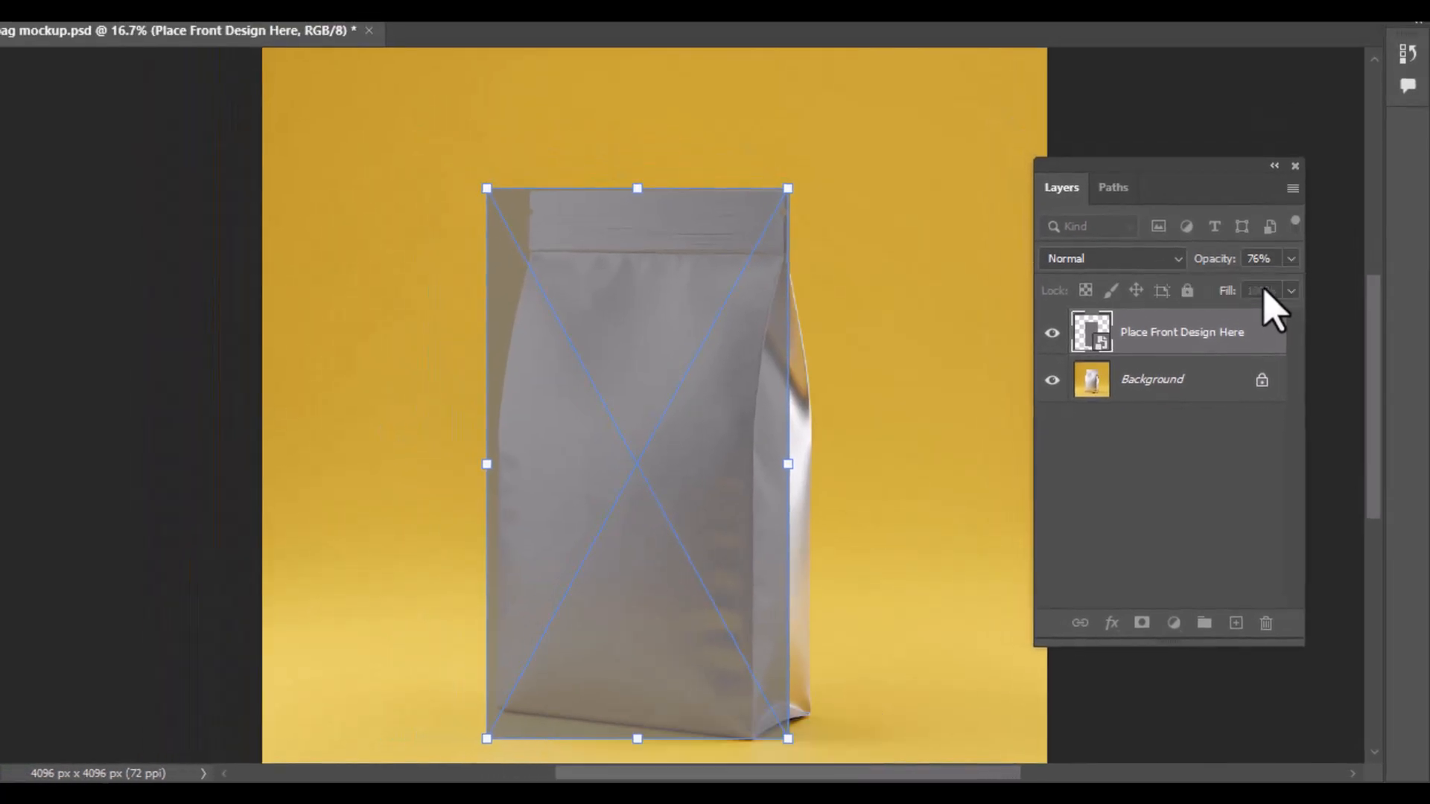
Distort the front design layer so its corners sit on the corners of the bag's front face.
key("ctrl+plus")
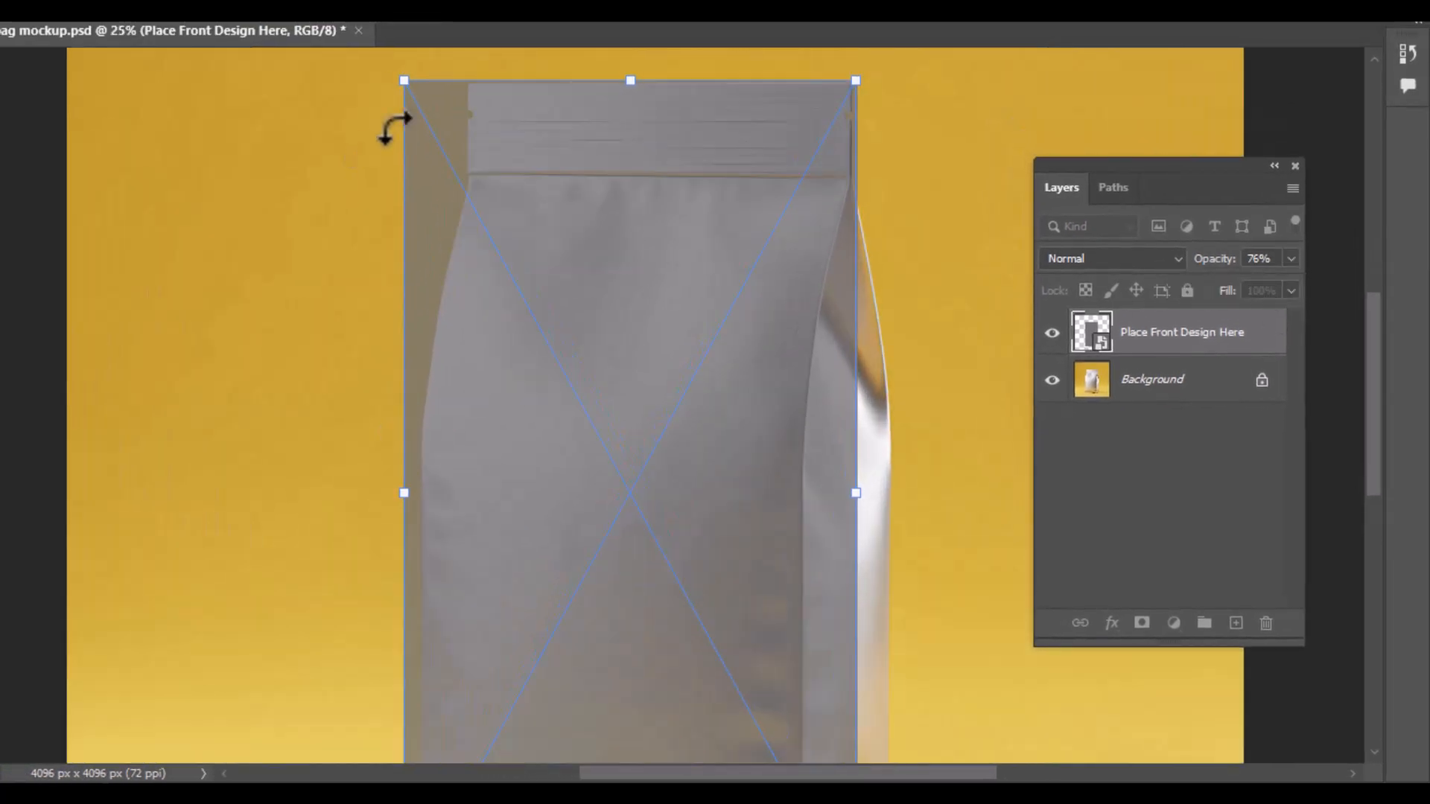
right_click(525, 263)
left_click(578, 407)
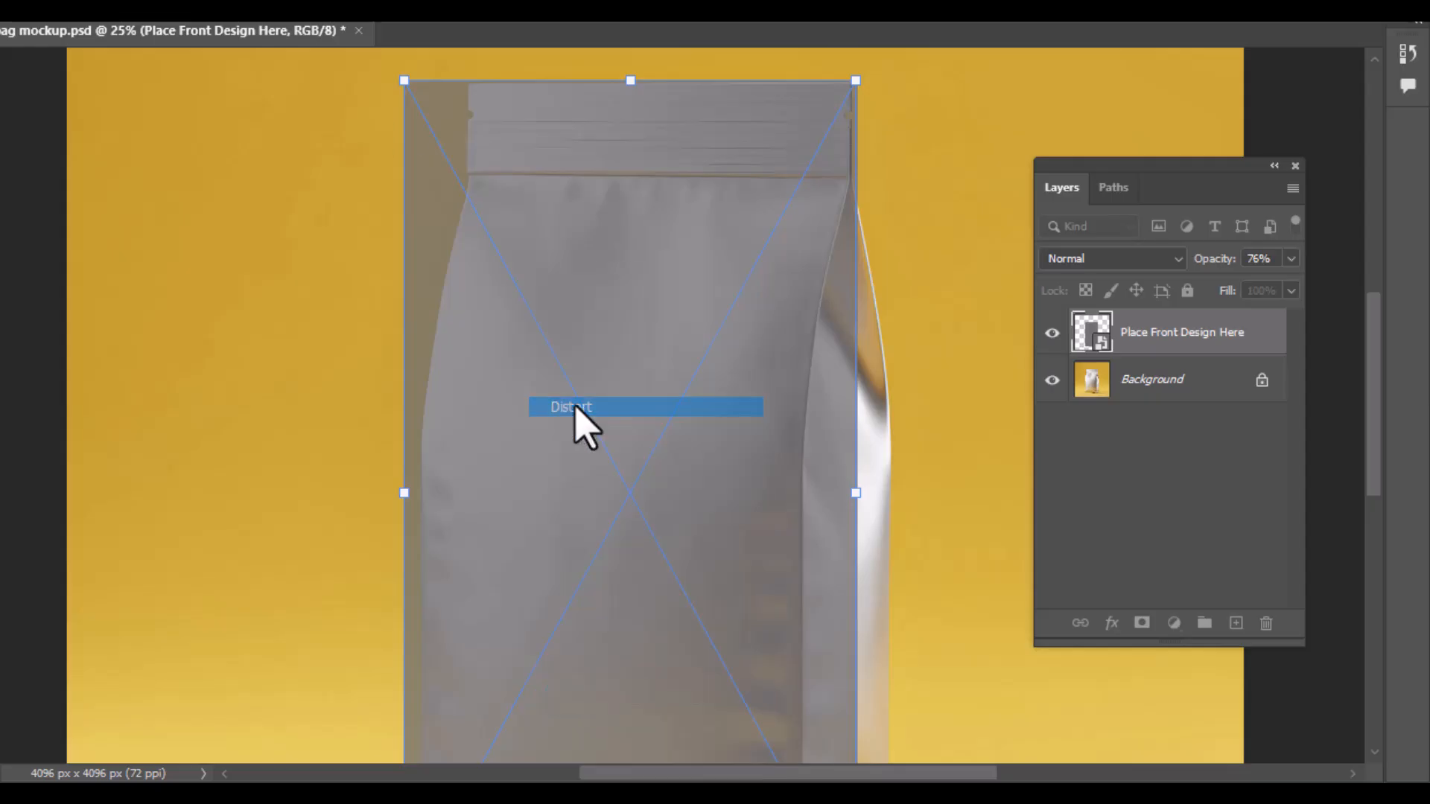
left_click_drag(404, 80, 471, 88)
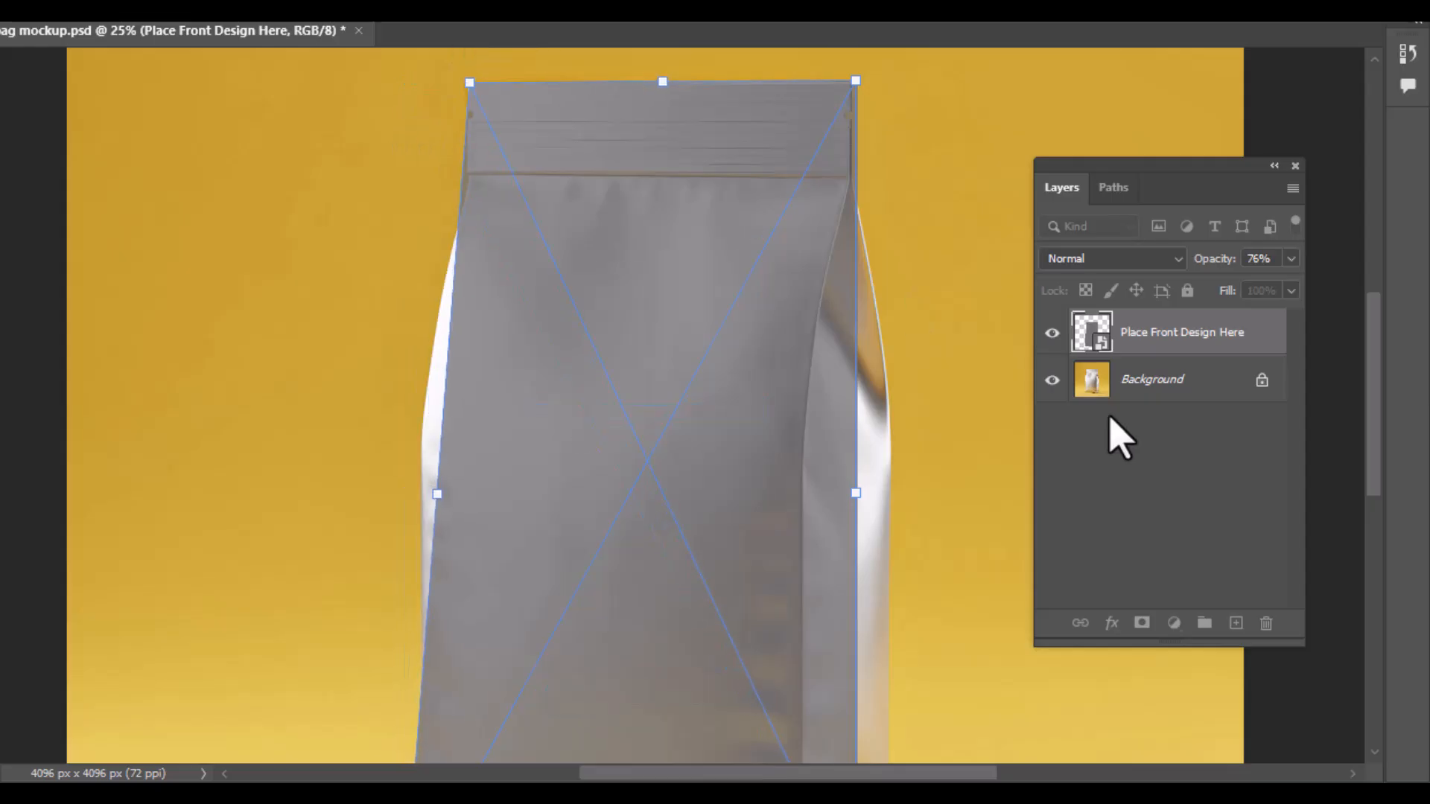
scroll(1389, 492, "down", 3)
scroll(1383, 496, "down", 3)
left_click_drag(857, 661, 795, 664)
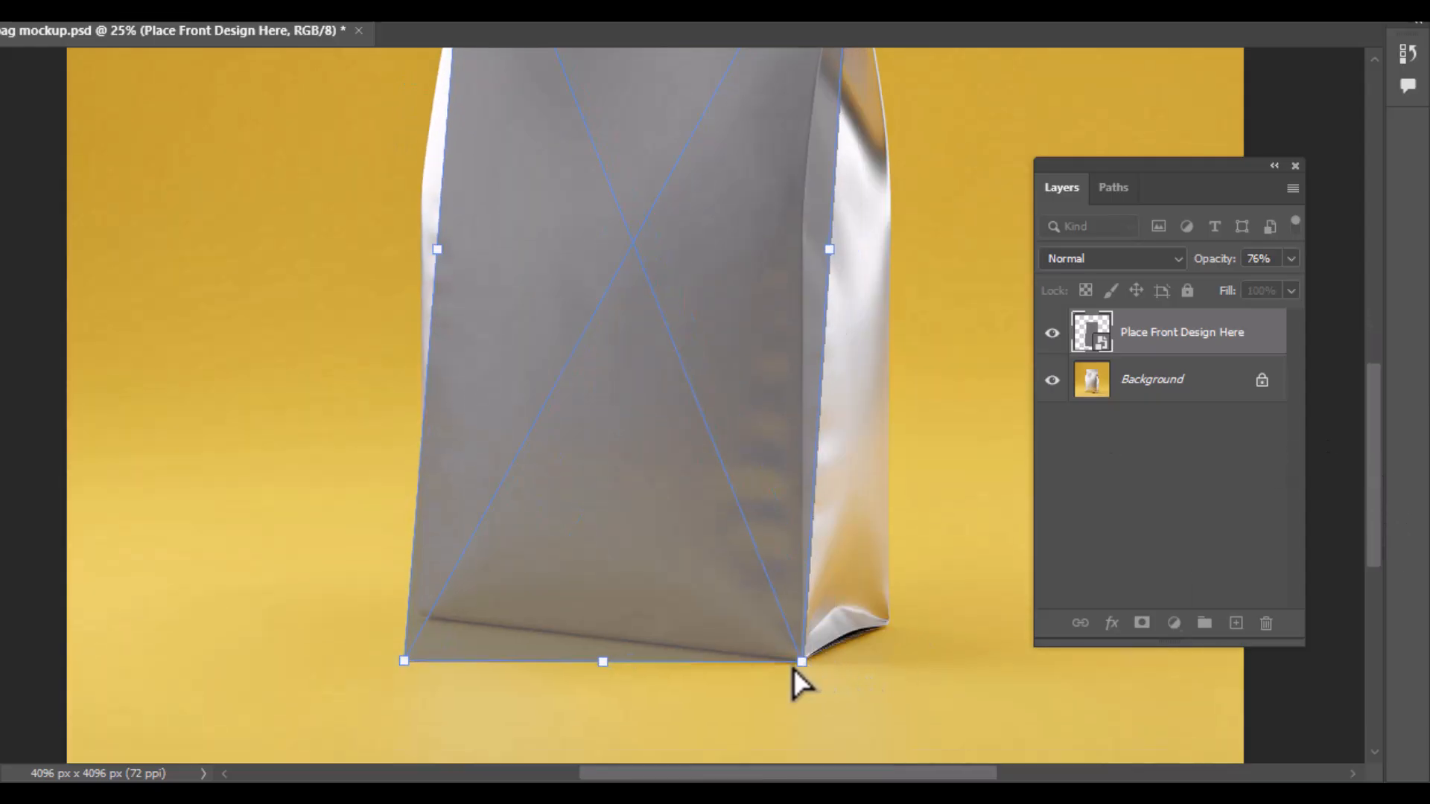
left_click_drag(403, 669, 420, 624)
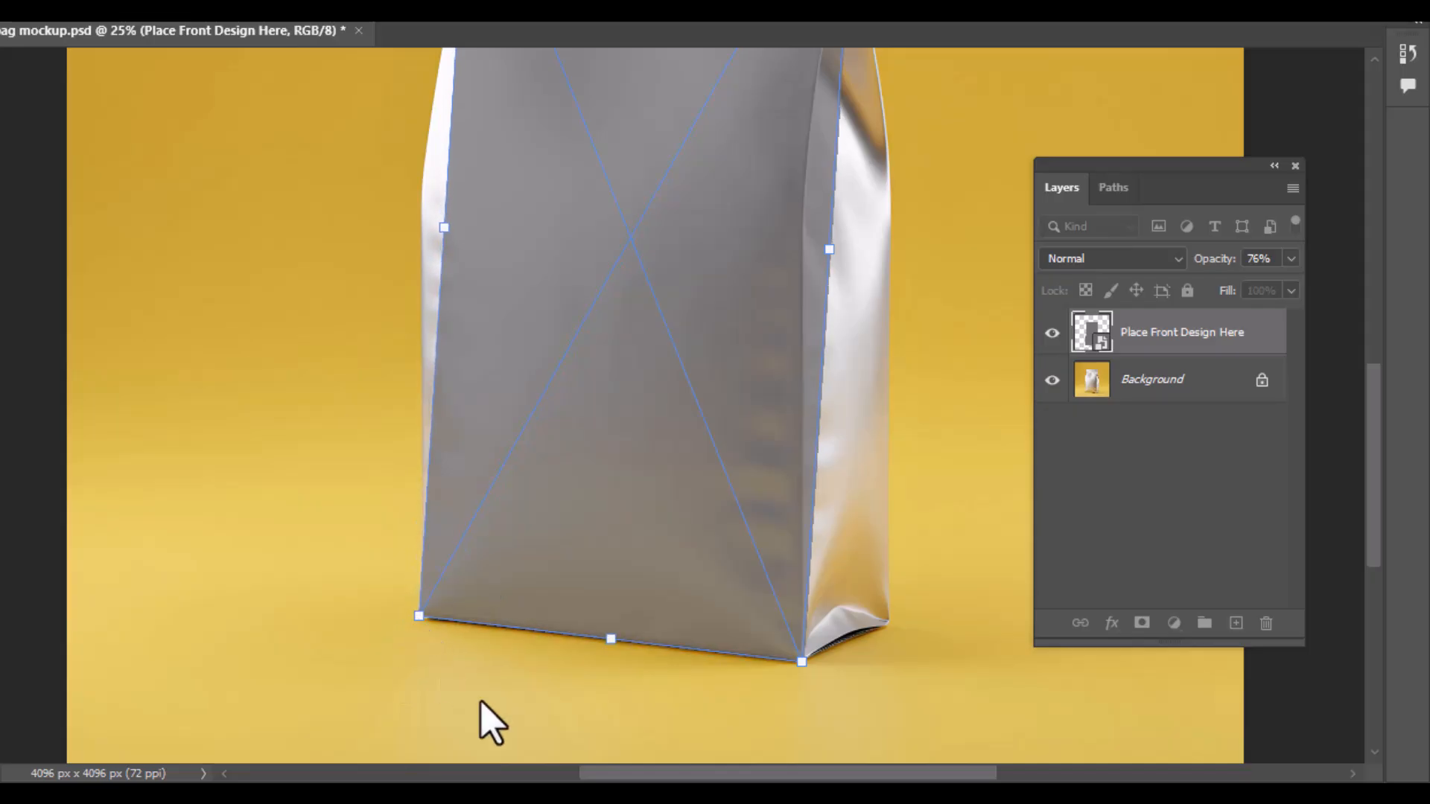
Warp both long sides of the front design layer to follow the curved edges of the bag's front.
left_click_drag(1372, 513, 1373, 441)
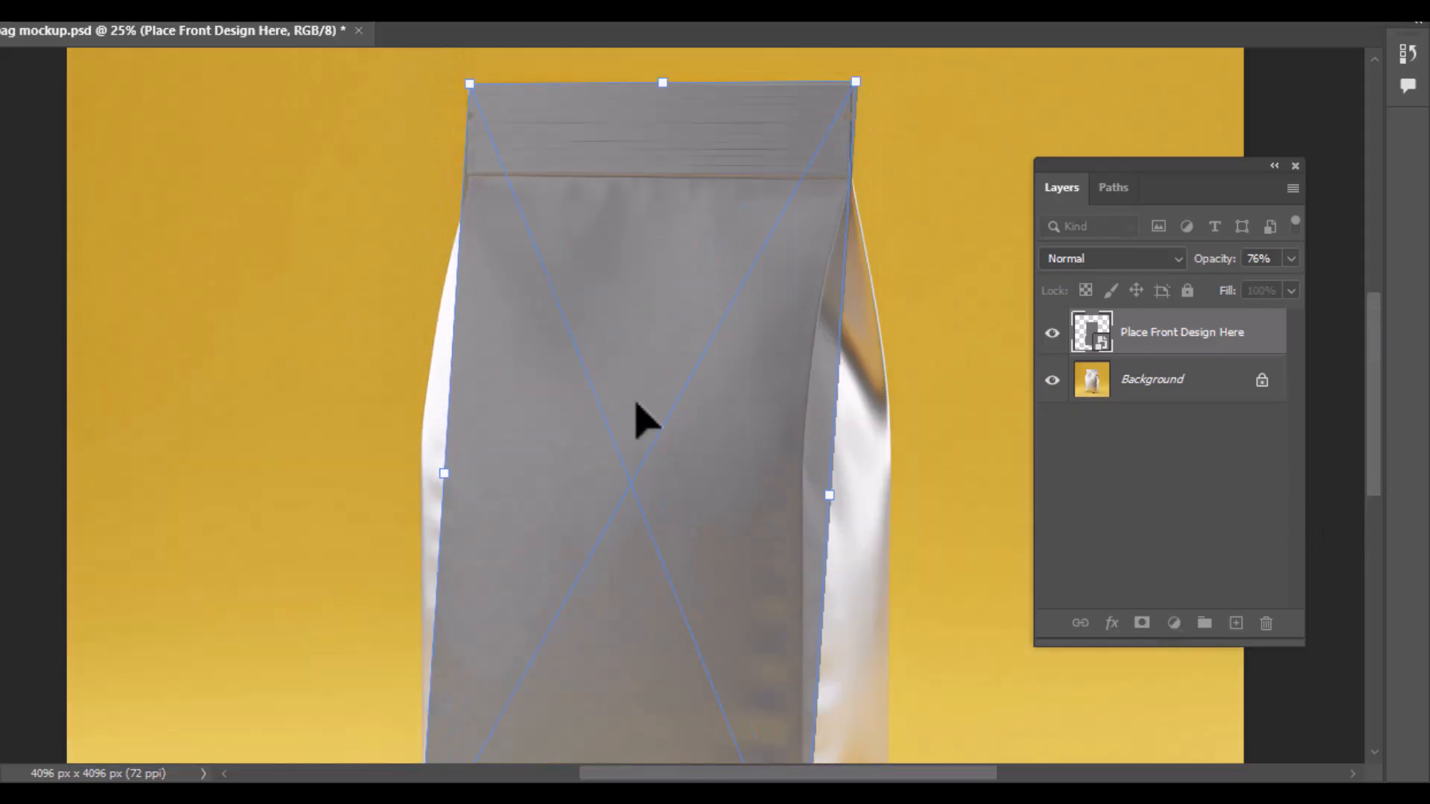
right_click(639, 408)
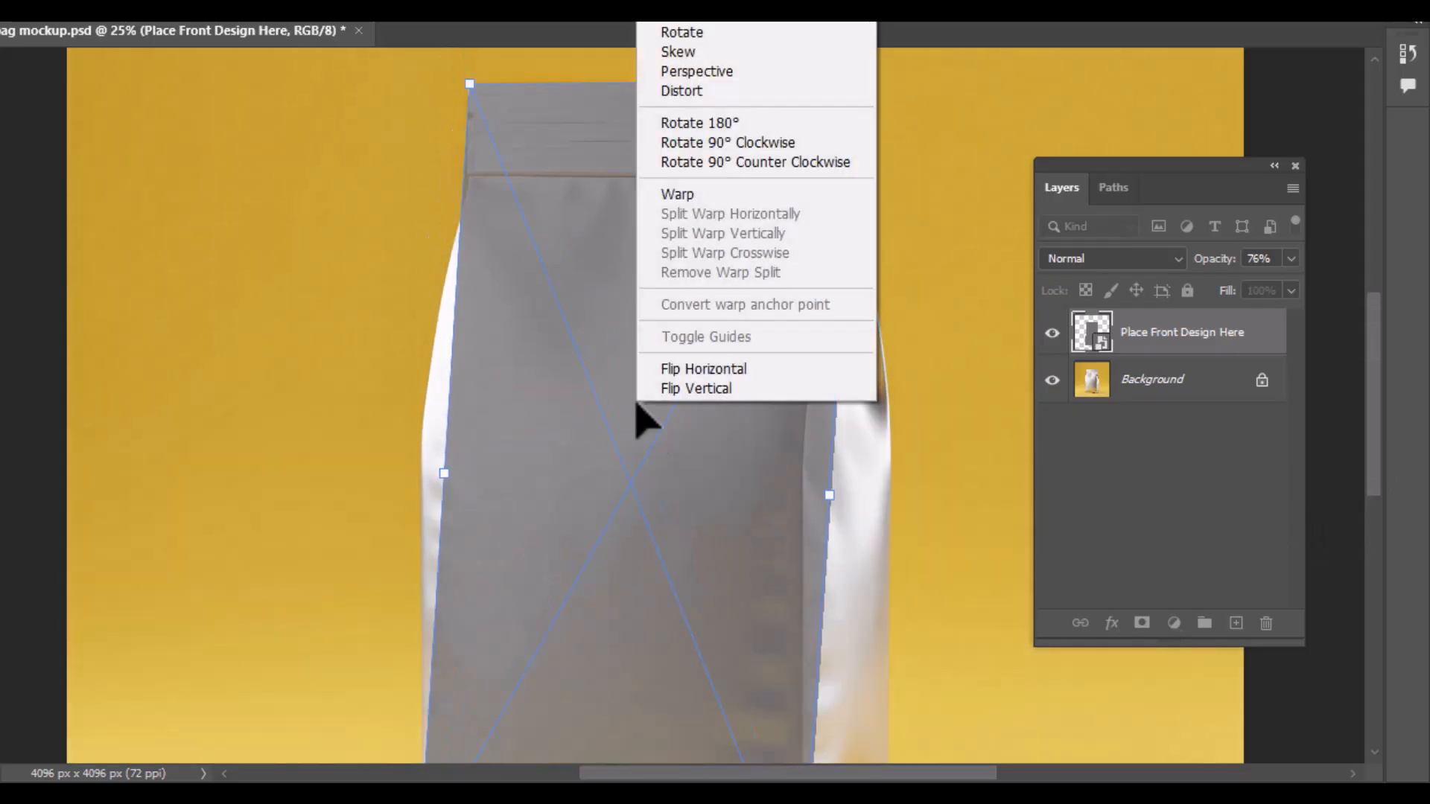
left_click(699, 196)
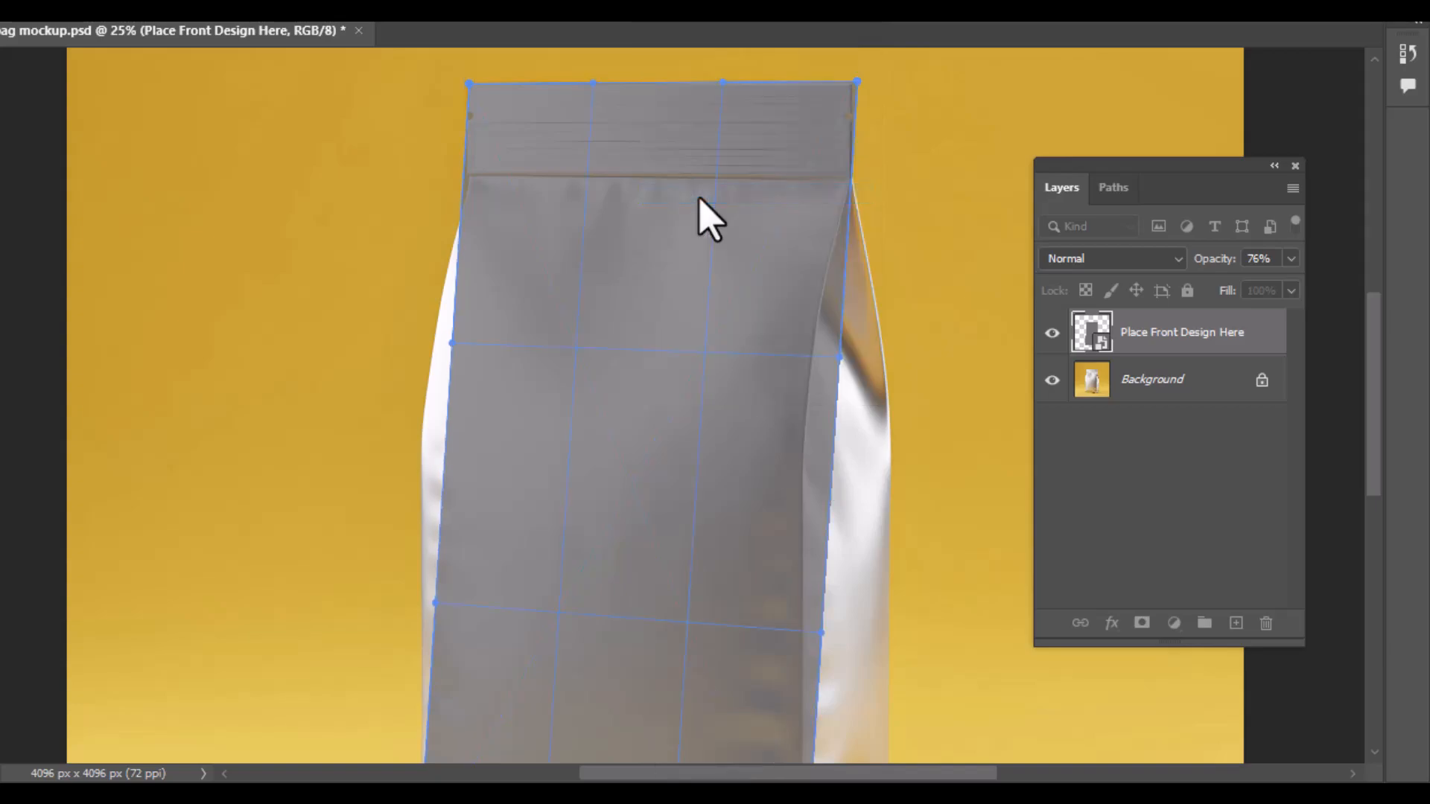
left_click_drag(840, 358, 769, 358)
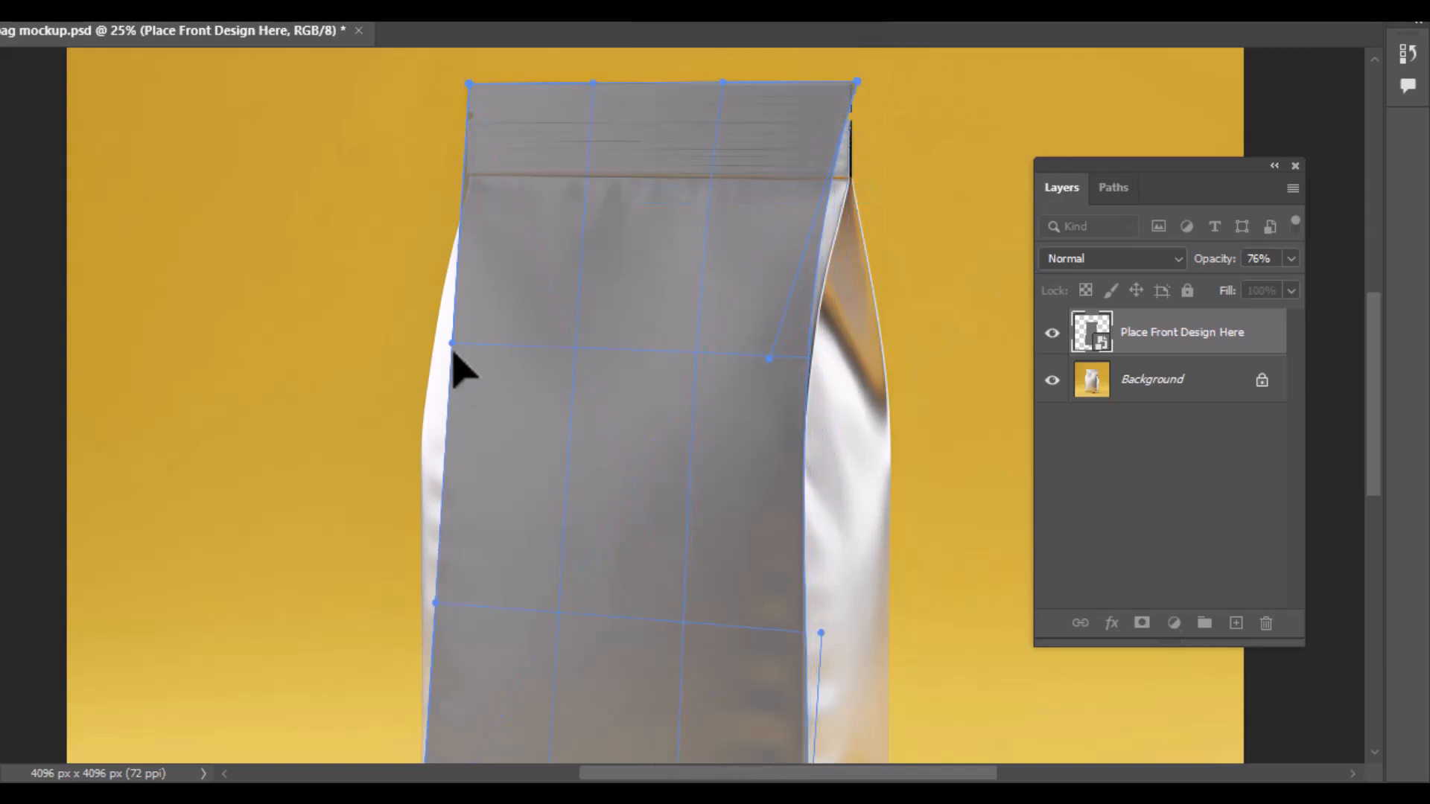
left_click_drag(453, 344, 405, 347)
scroll(1382, 437, "down", 3)
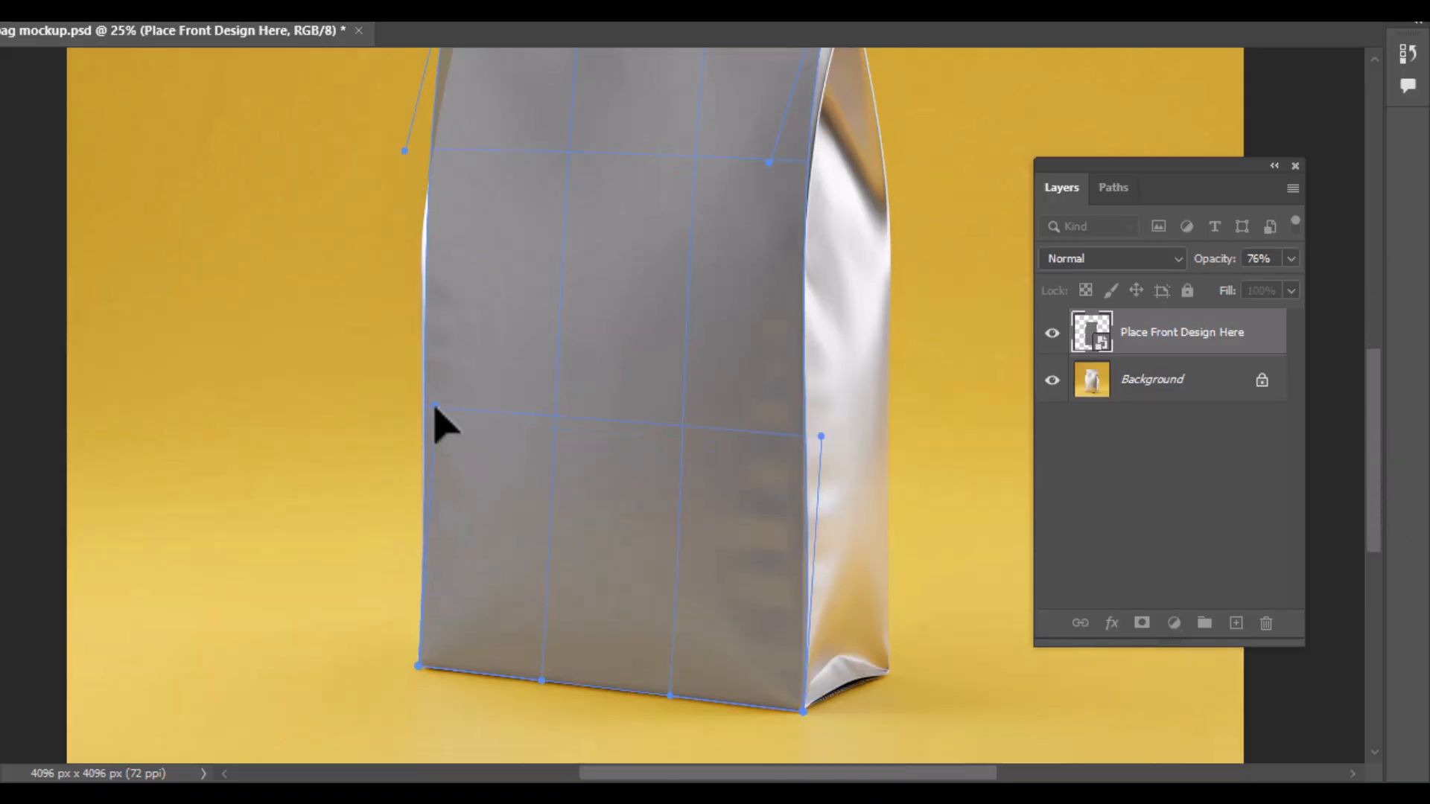
left_click_drag(435, 406, 419, 407)
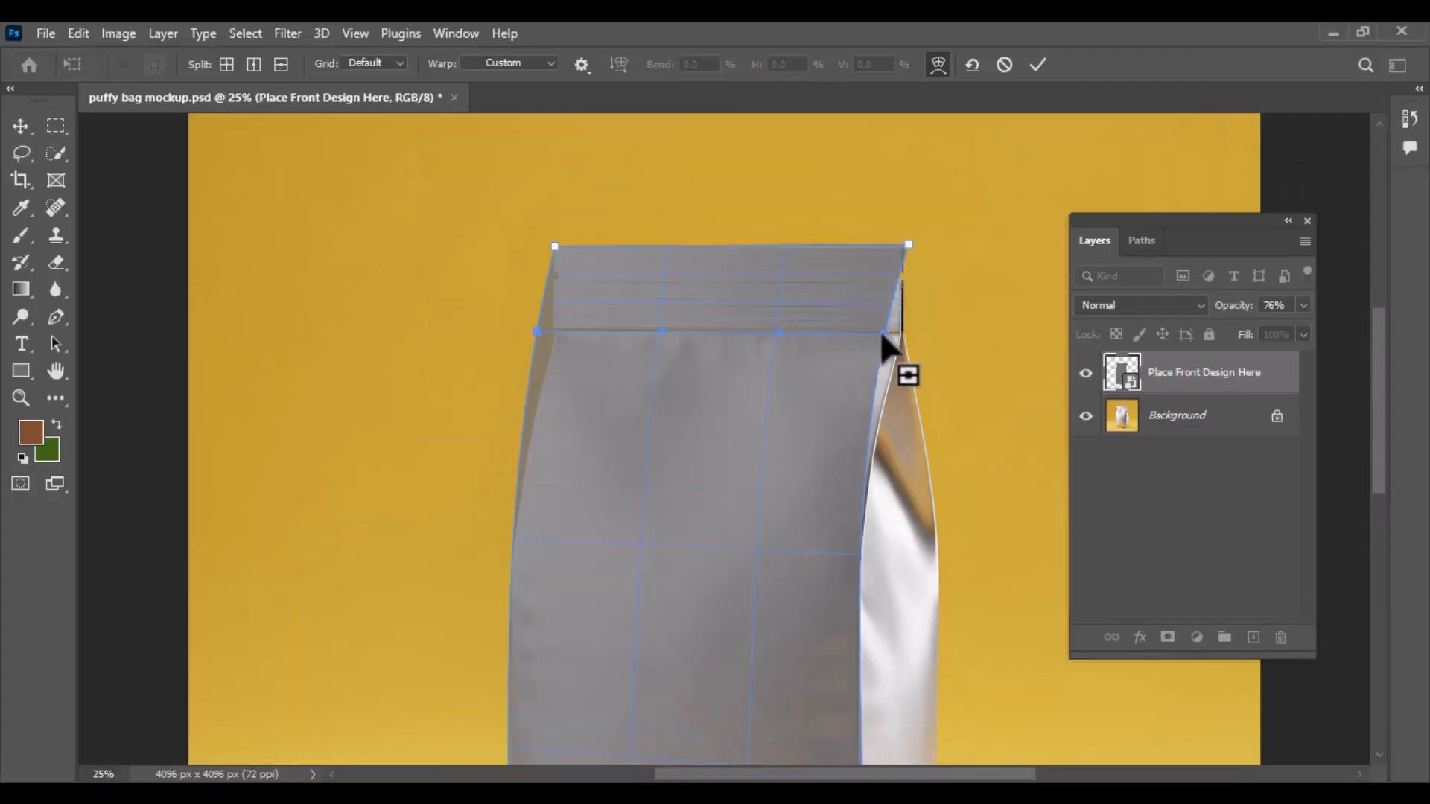
Align the warp points at the seal line with the bag's edges, refine the upper side curves and apply the warp.
left_click_drag(883, 335, 900, 335)
left_click_drag(539, 335, 555, 337)
left_click_drag(516, 545, 491, 542)
left_click_drag(1382, 456, 1382, 507)
left_click_drag(853, 385, 834, 386)
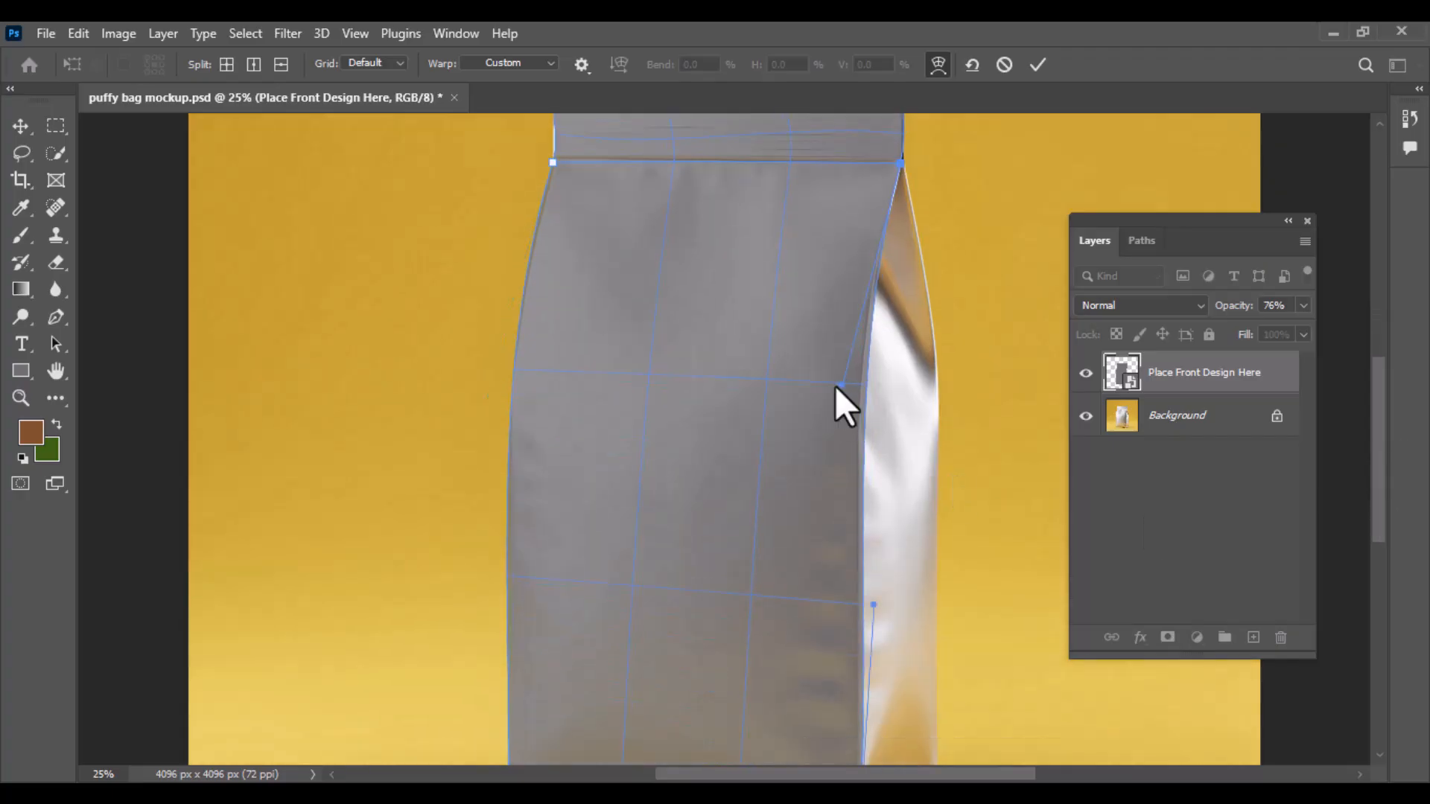
left_click(902, 165)
left_click(552, 163)
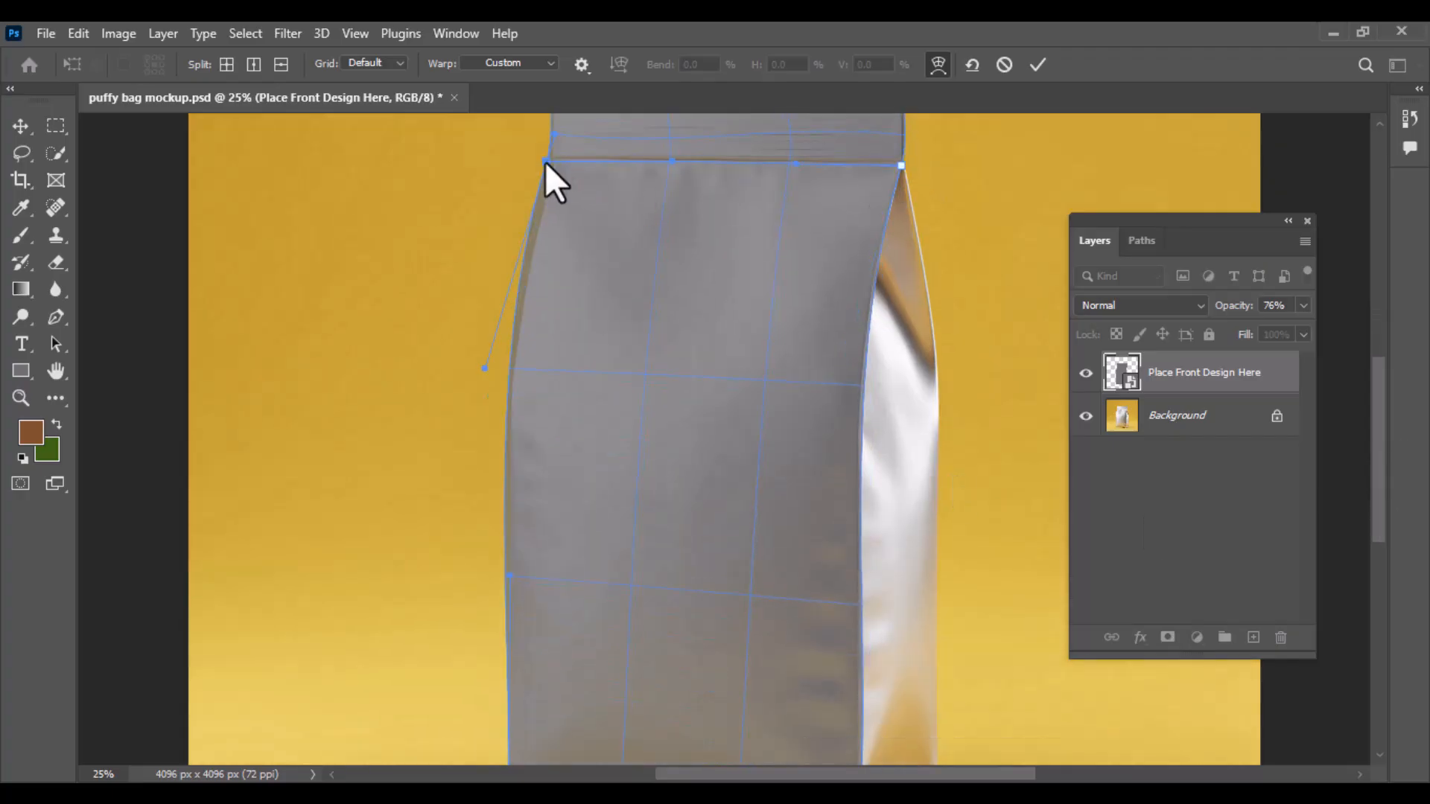
left_click_drag(1379, 386, 1377, 360)
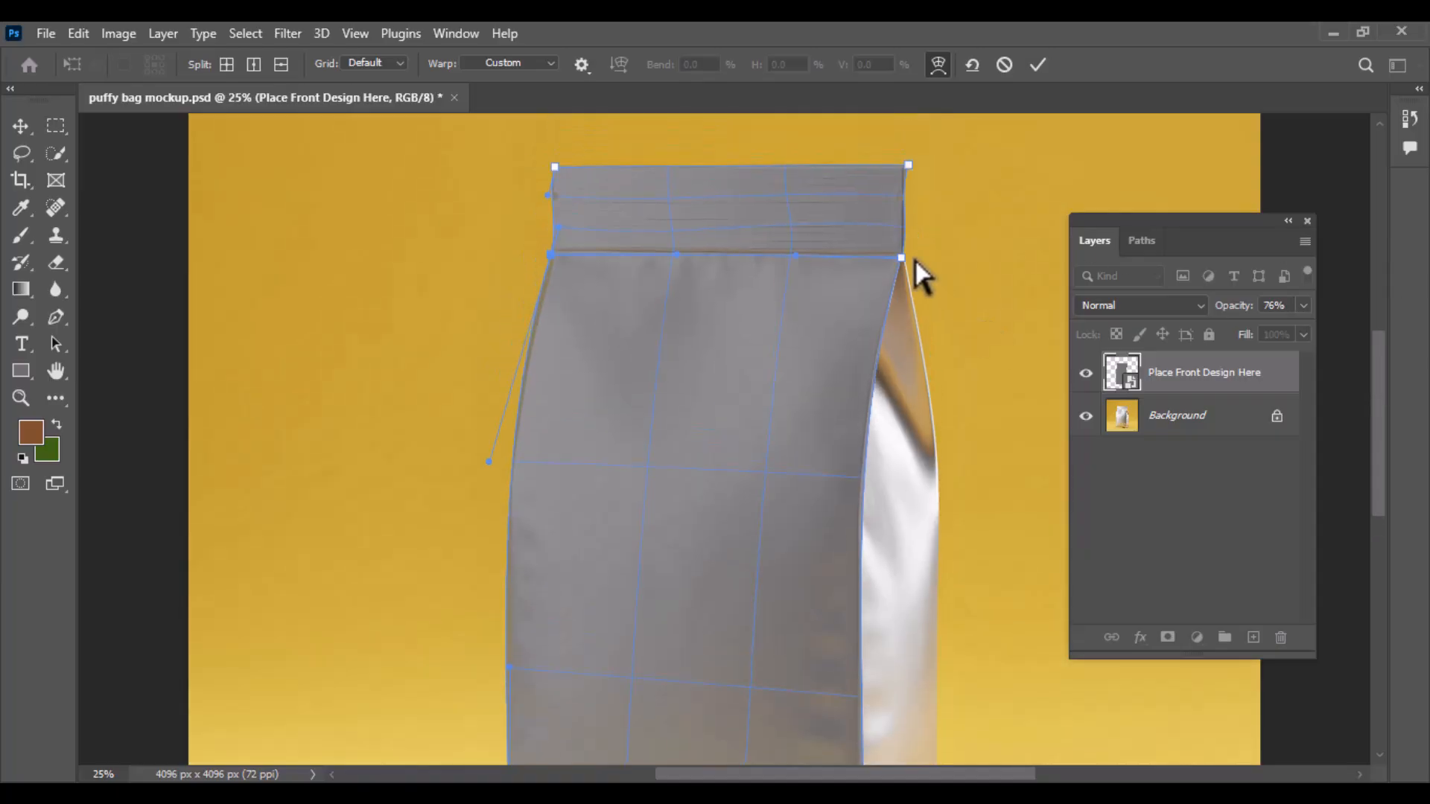
key("ctrl+minus")
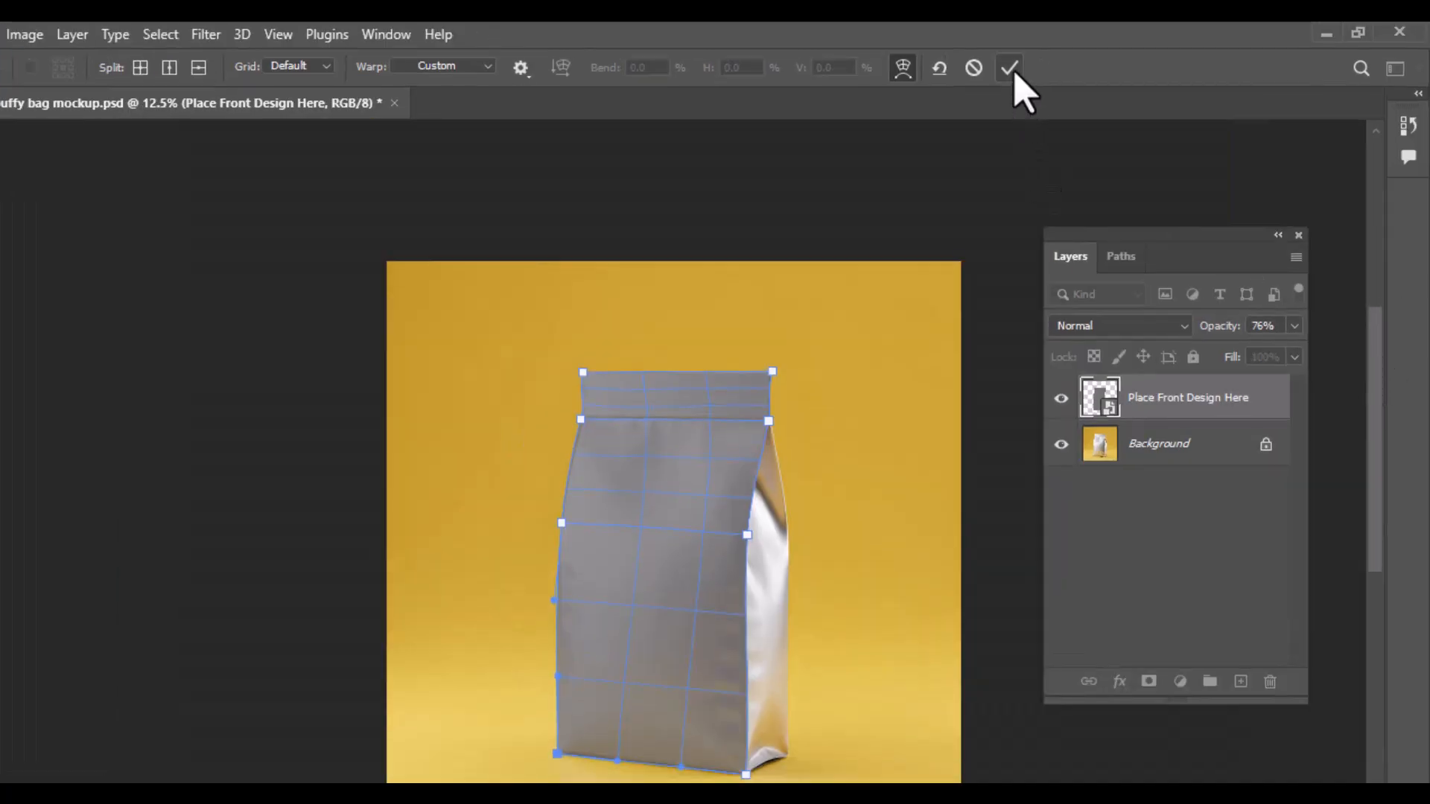
left_click(1010, 69)
Set the Place Front Design Here layer's opacity to 100% and hide the layer.
left_click_drag(1266, 230, 1279, 266)
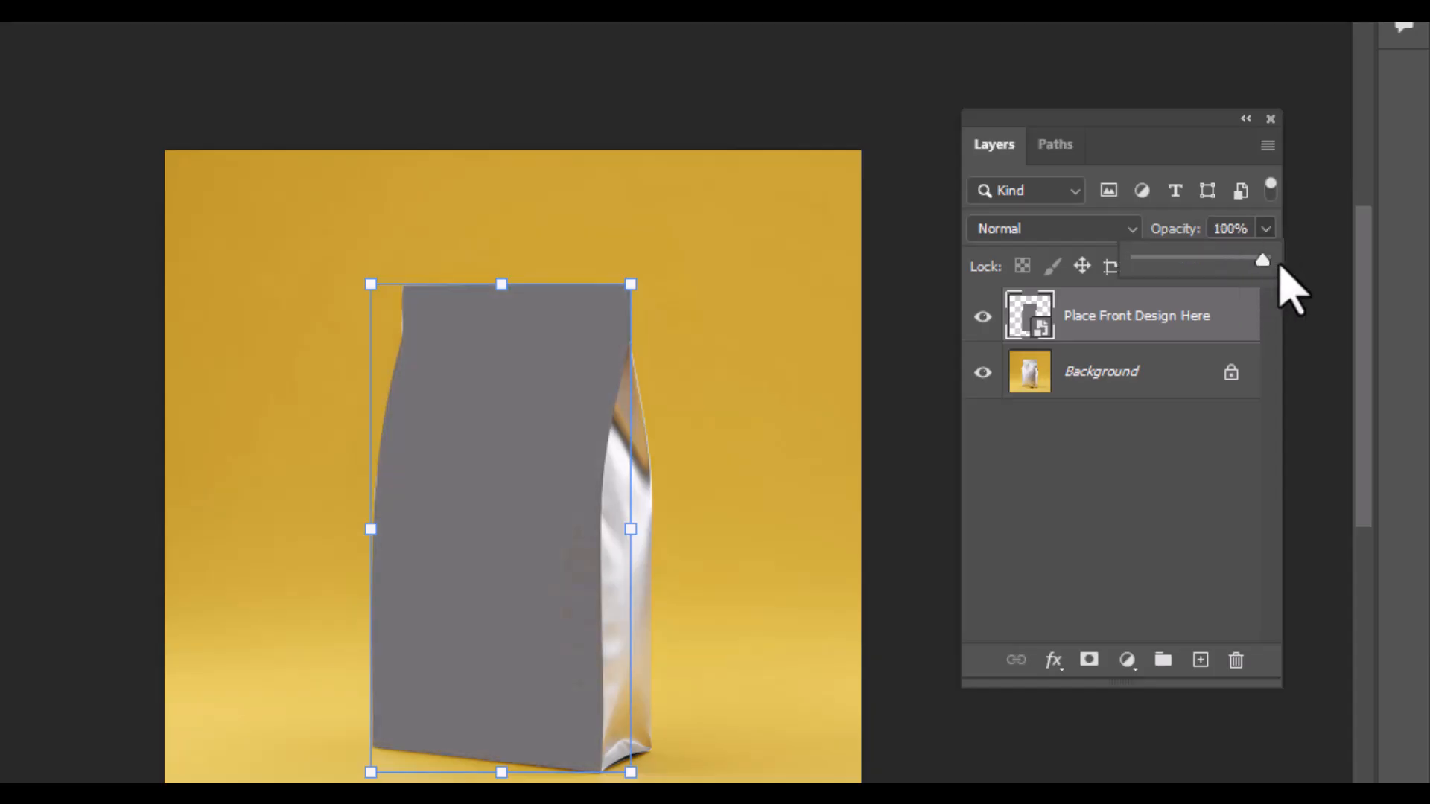
left_click(984, 318)
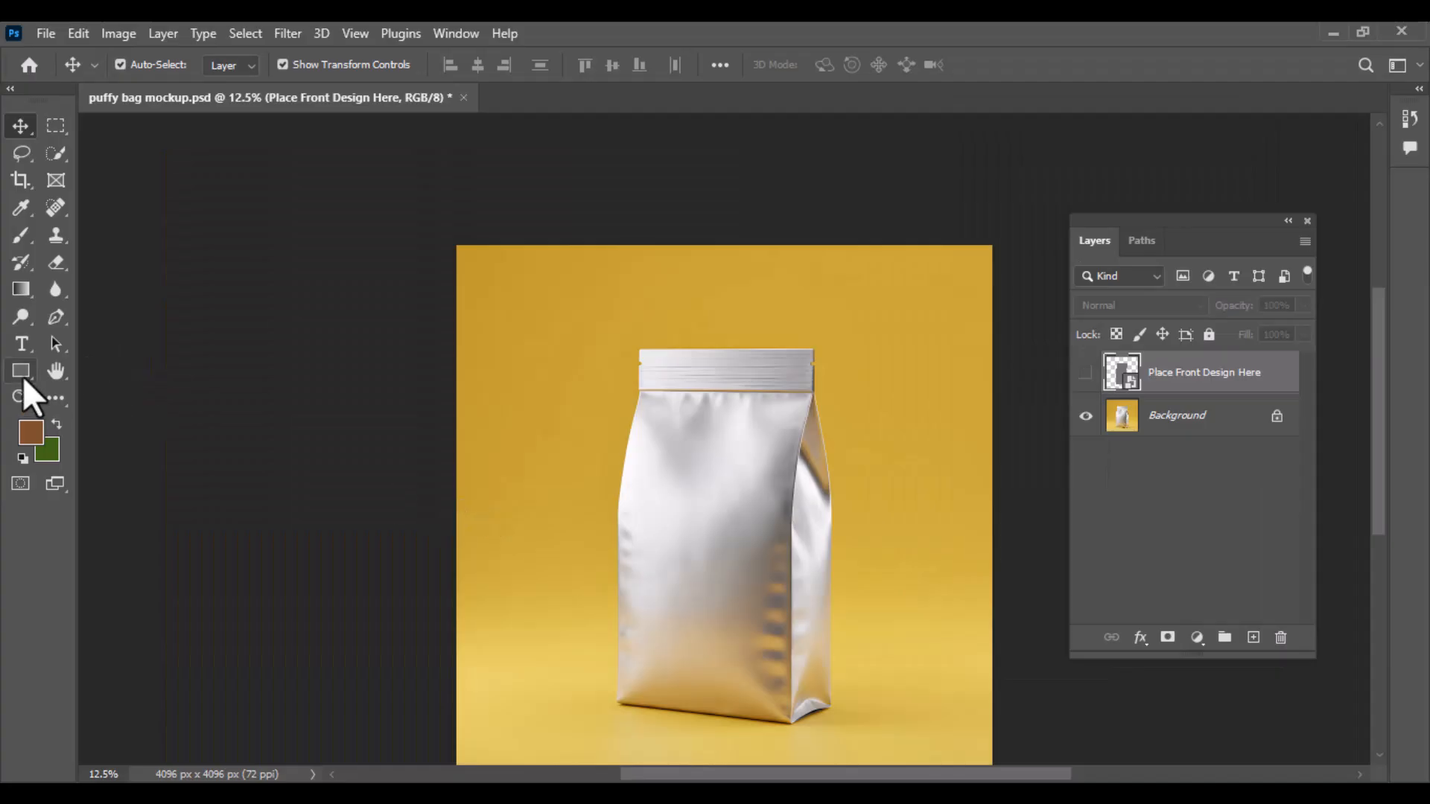
Draw a rectangle about 576 × 2608 px over the bag's side panel, with a grey fill and no stroke.
left_click(21, 371)
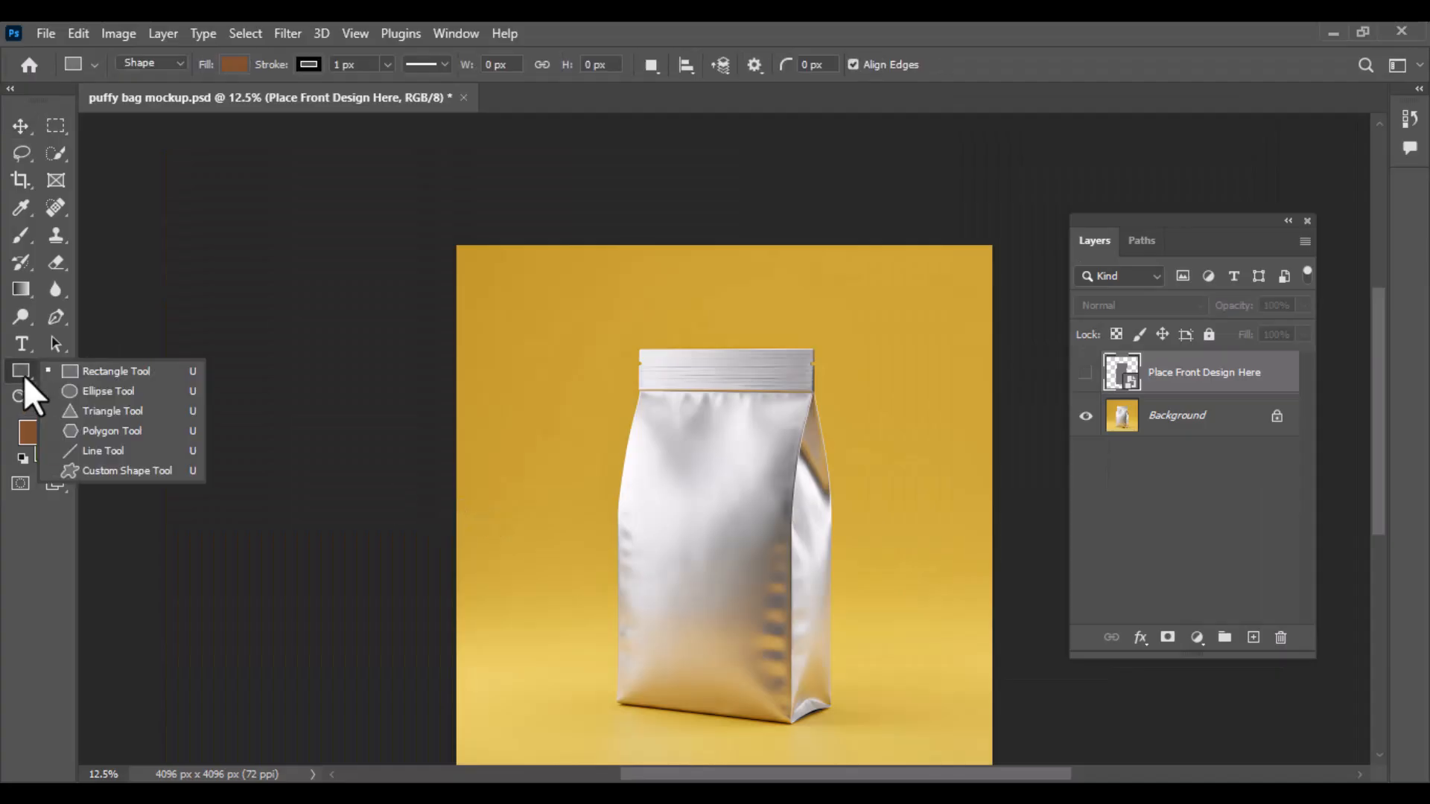
left_click(111, 370)
left_click_drag(774, 386, 849, 726)
left_click(825, 526)
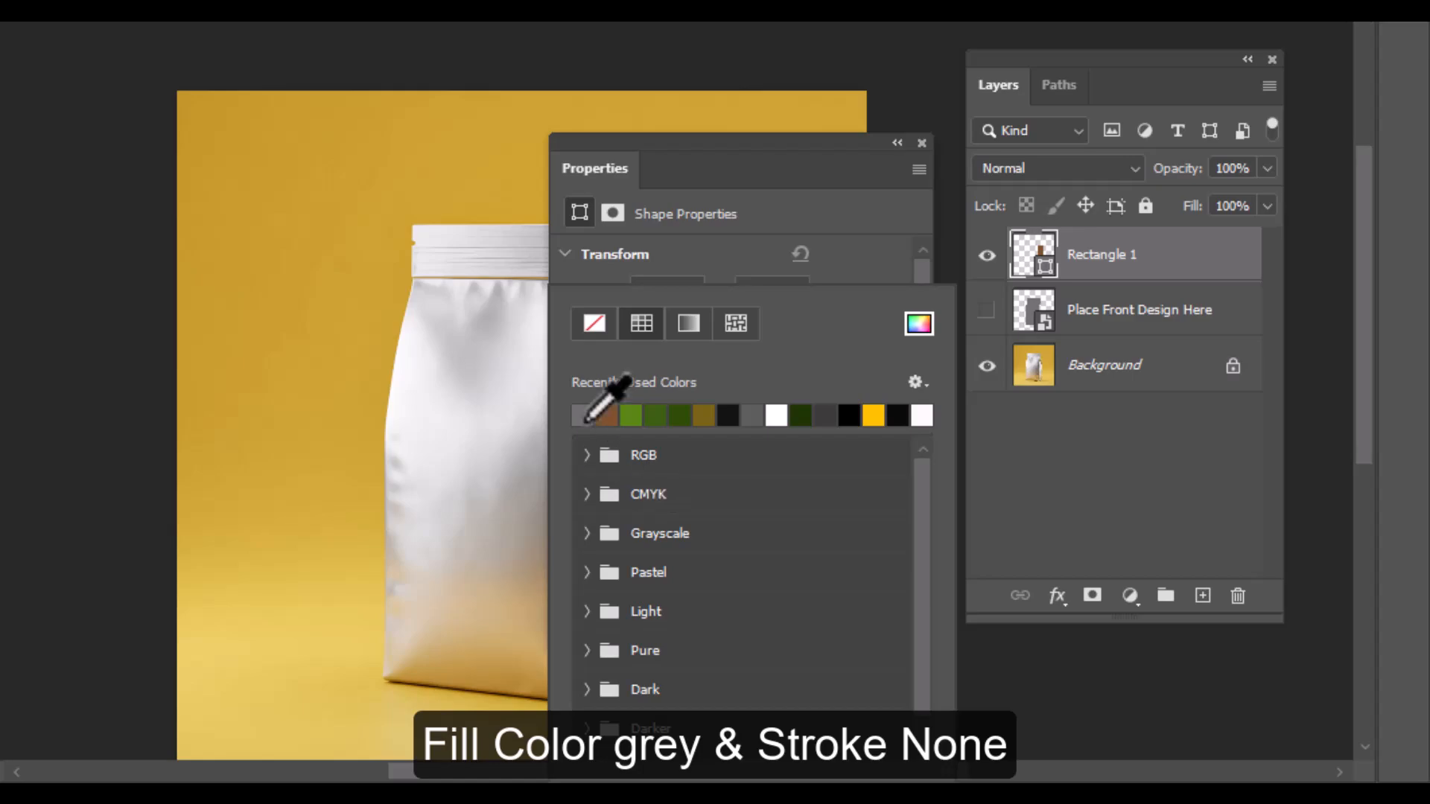
left_click(584, 417)
left_click(776, 208)
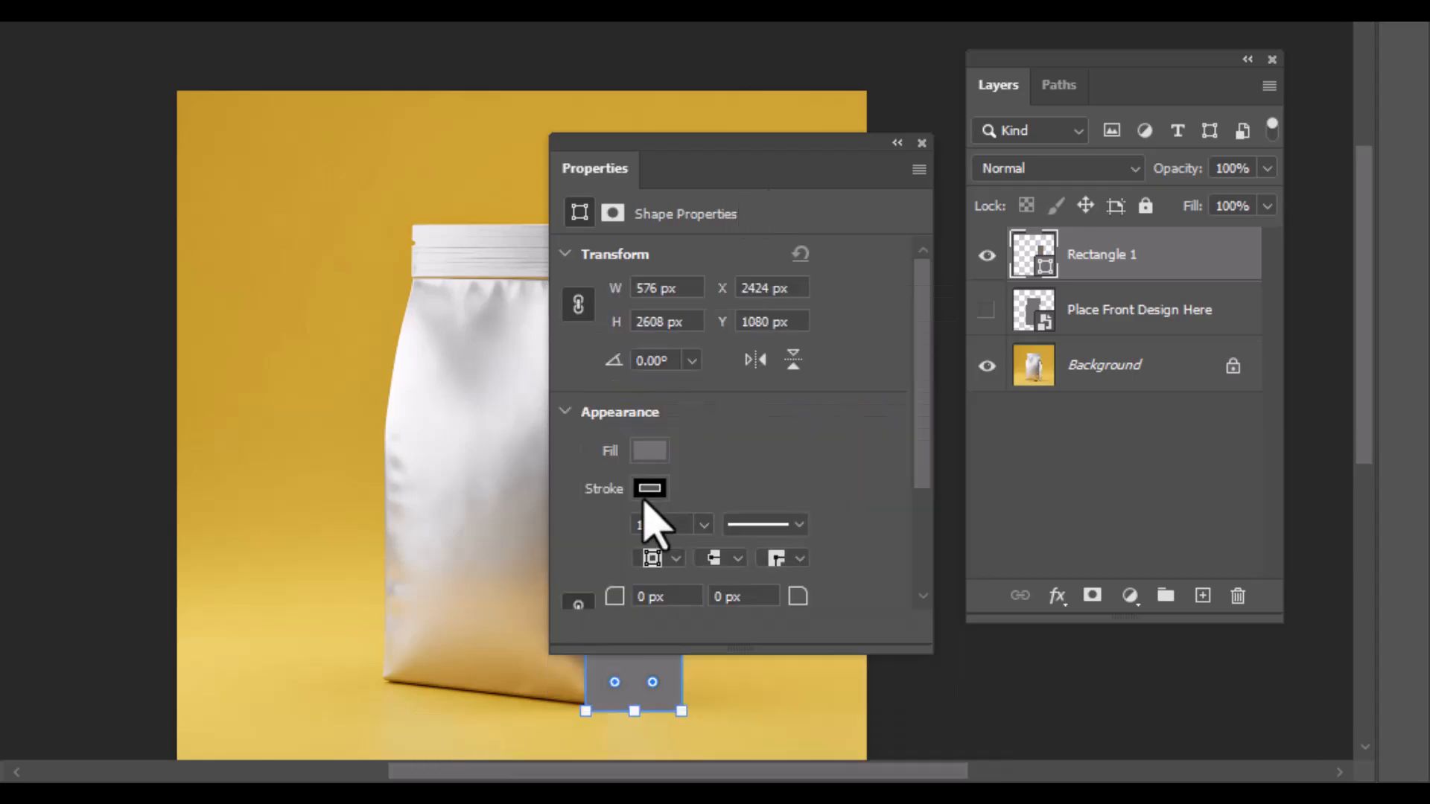
left_click(648, 490)
left_click(595, 324)
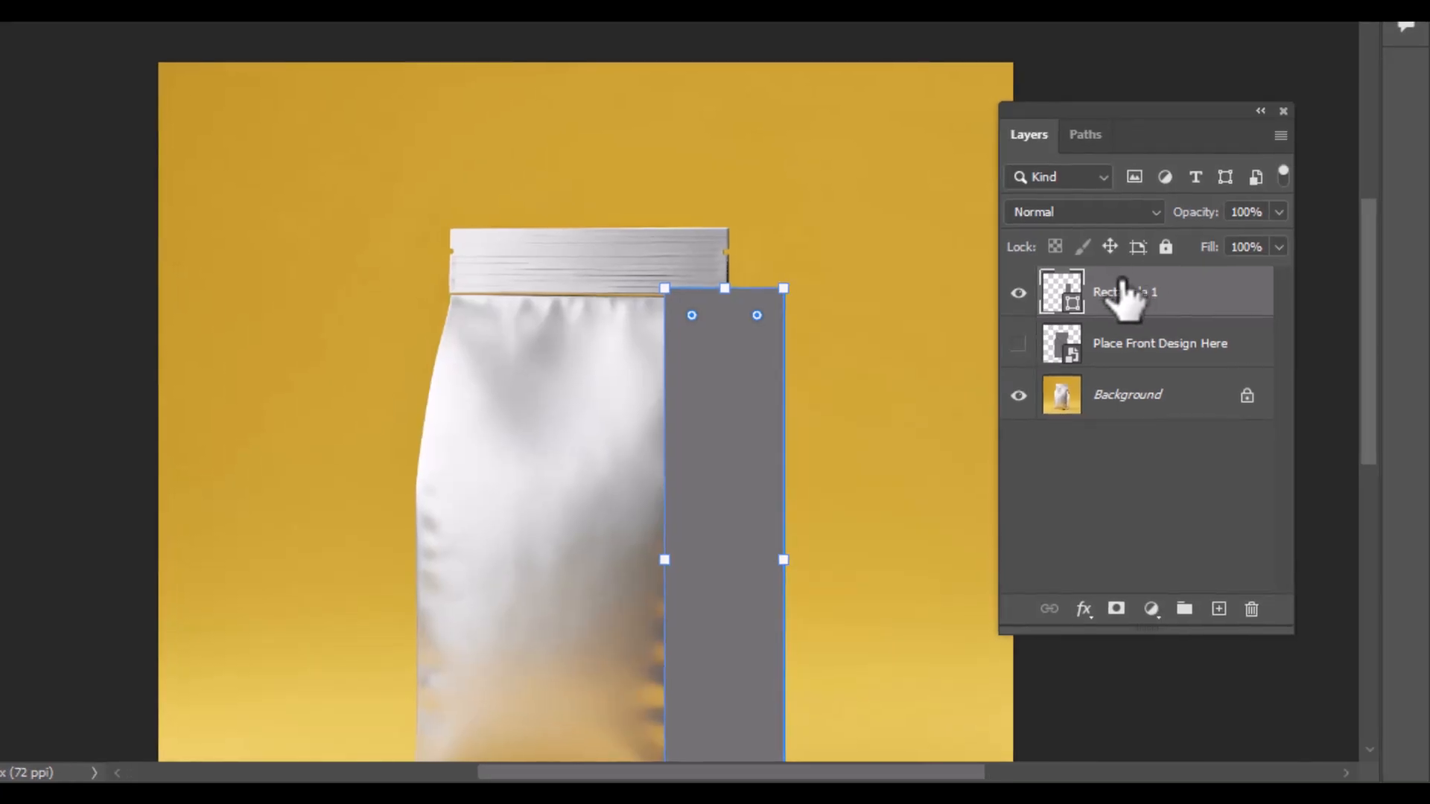
Convert the side rectangle to a smart object and rename its layer "Place side Design Here".
right_click(1123, 292)
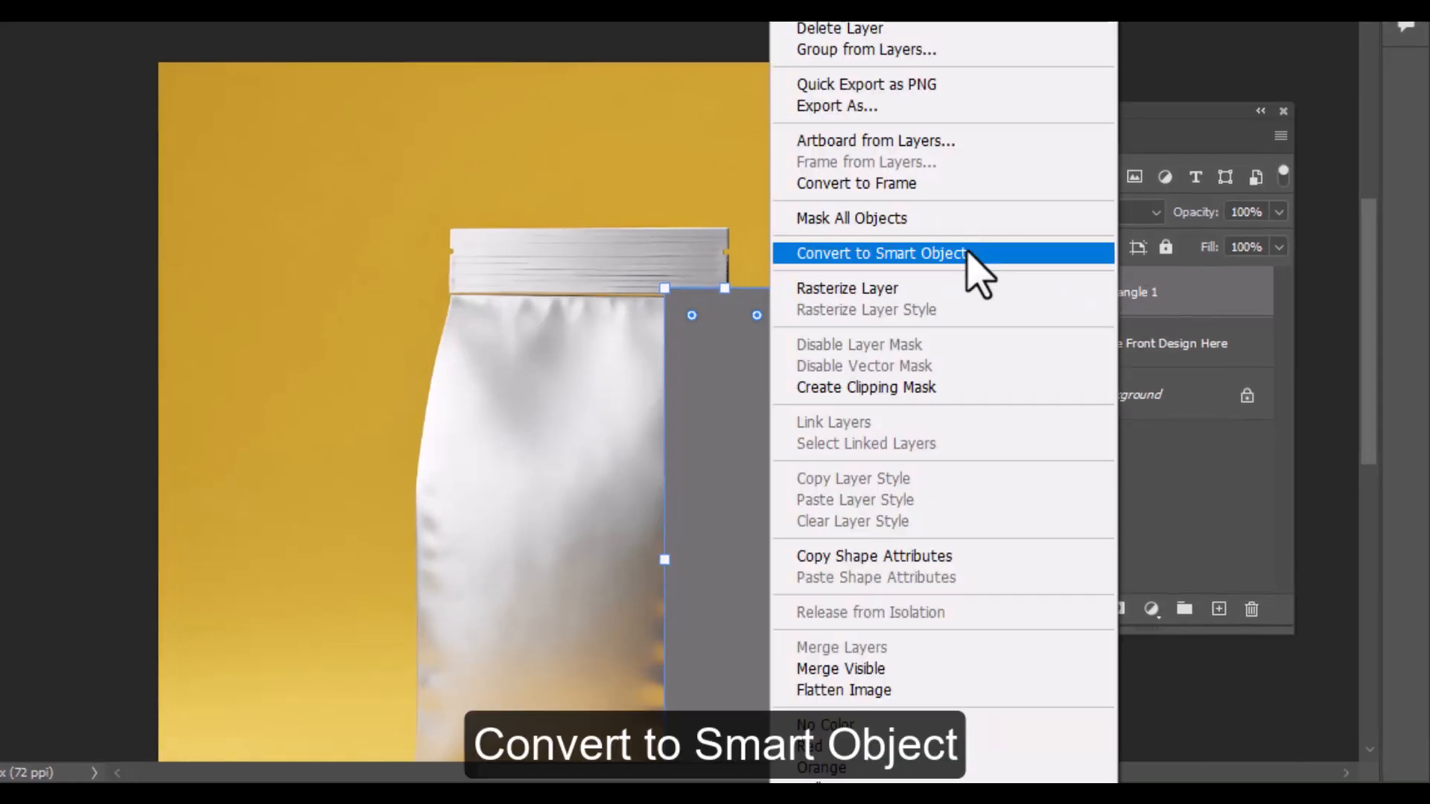
left_click(967, 252)
double_click(1125, 292)
type("P")
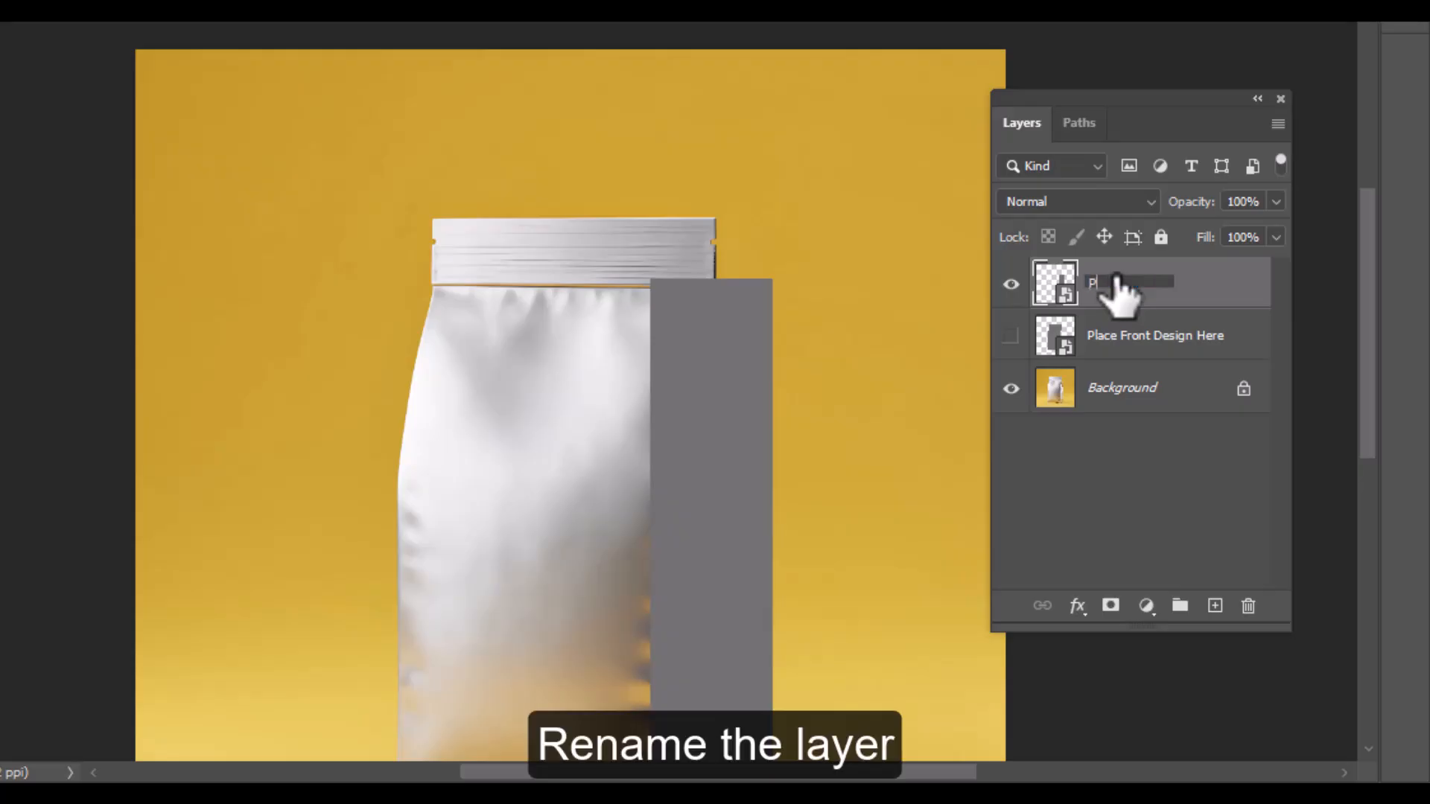
type("lace side Design Here")
key("Return")
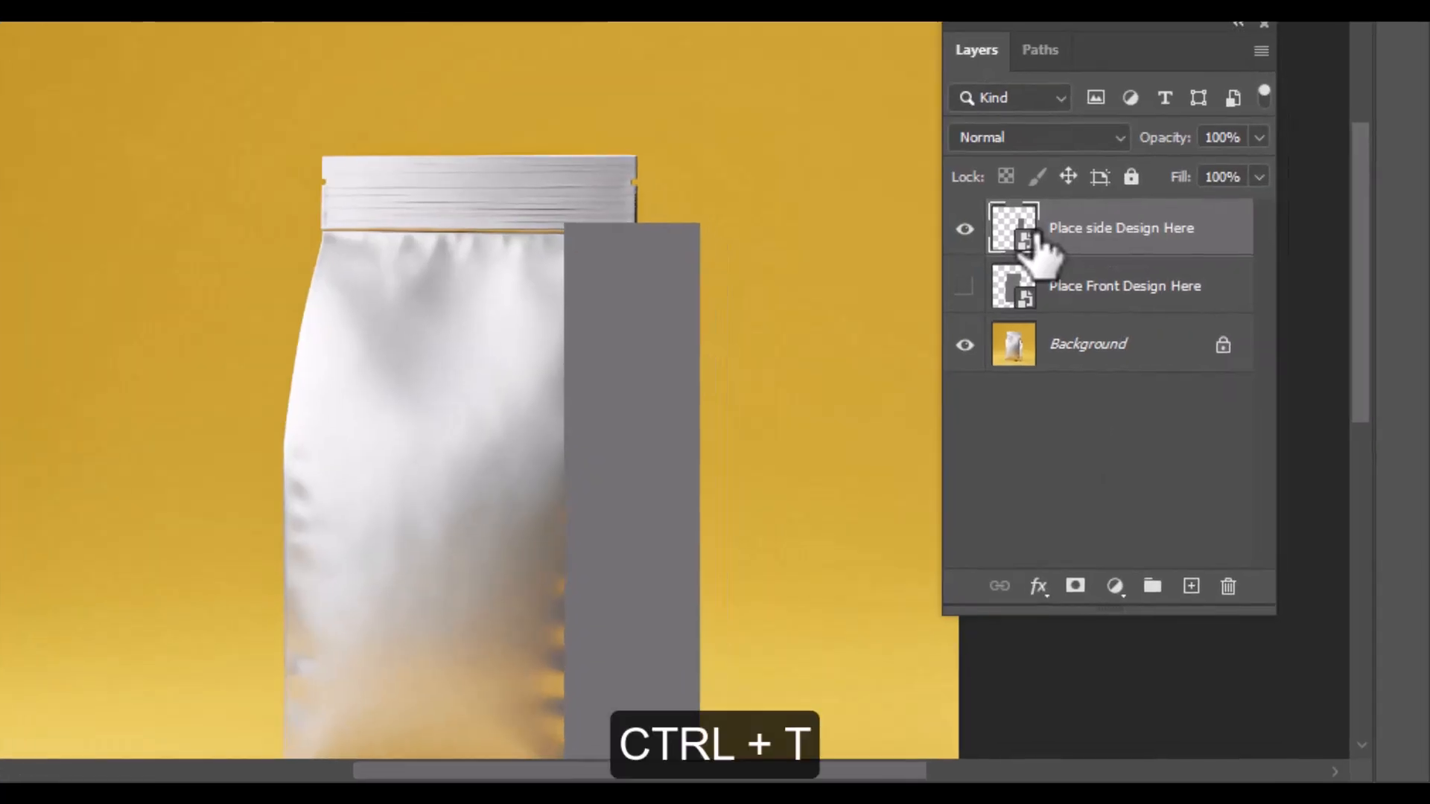
Start a Distort transform on the Place side Design Here layer and lower its opacity to 65%.
key("ctrl+t")
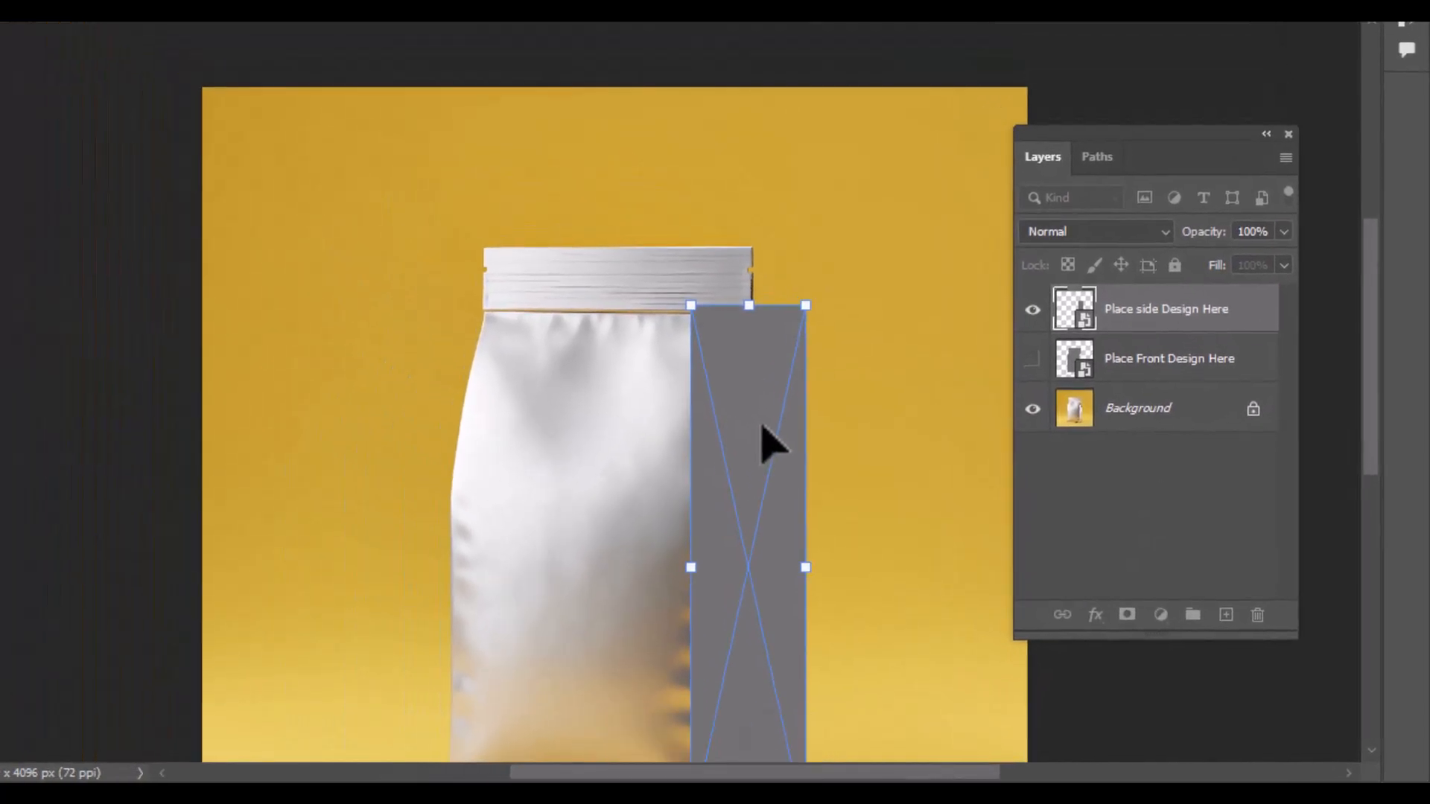
right_click(761, 426)
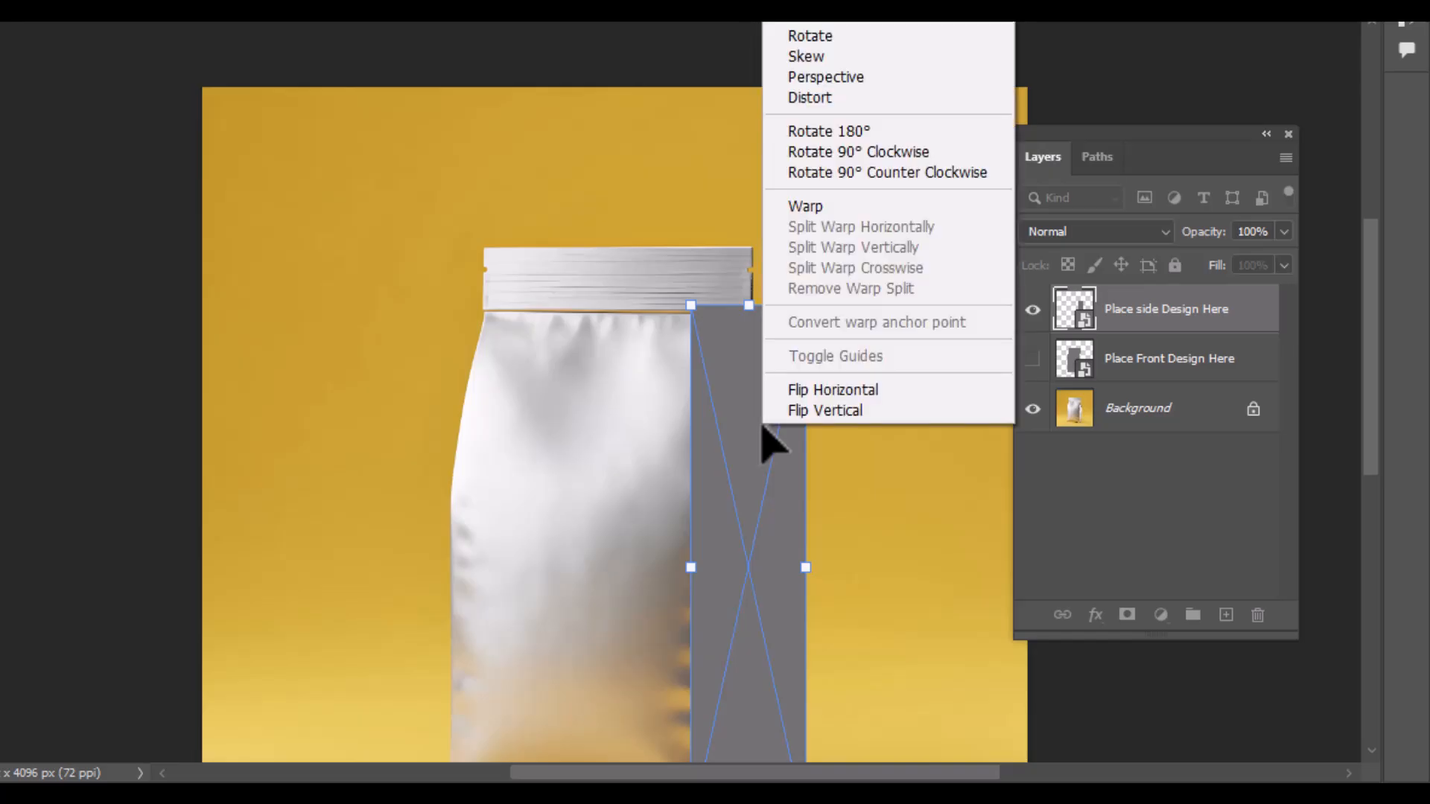
left_click(879, 100)
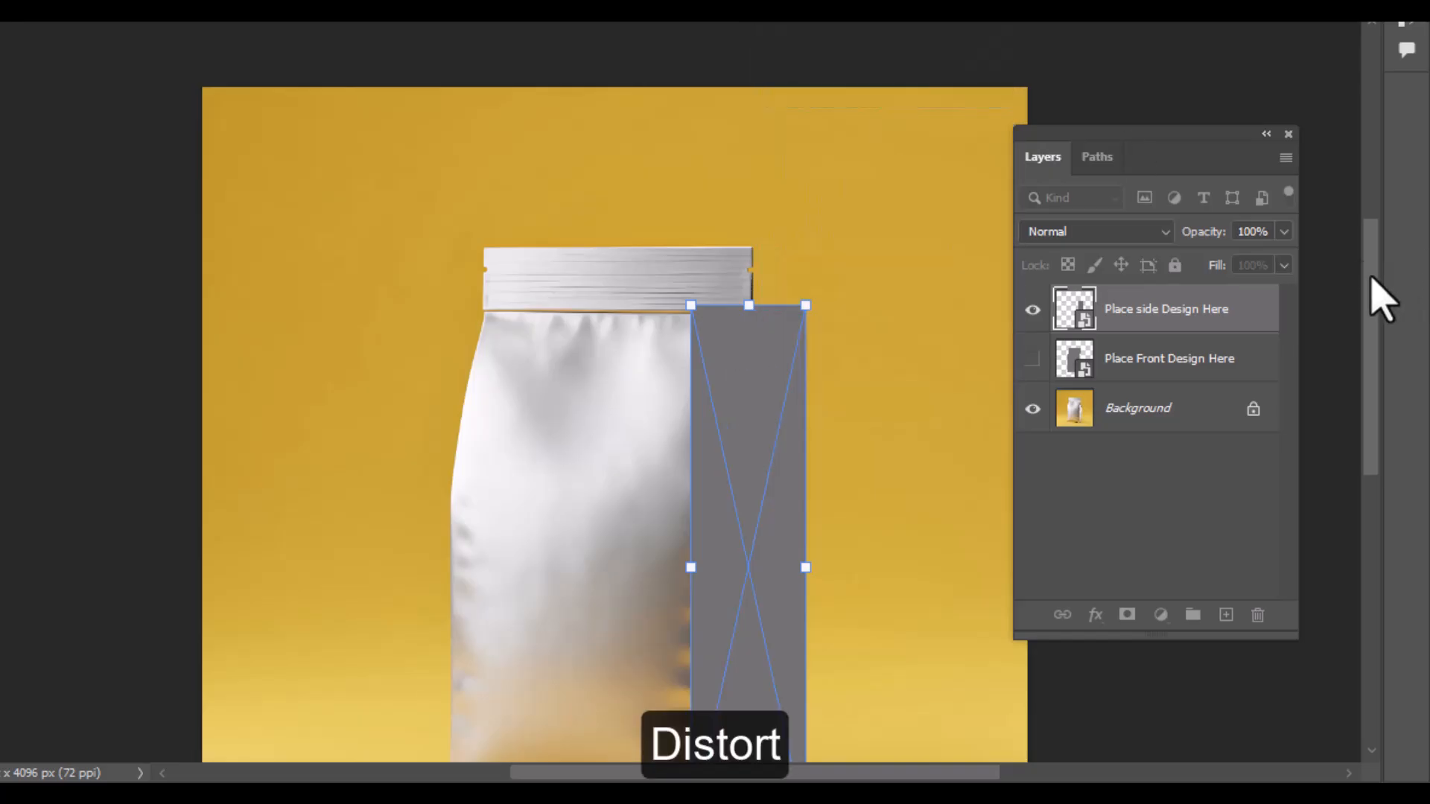
left_click_drag(1373, 278, 1379, 332)
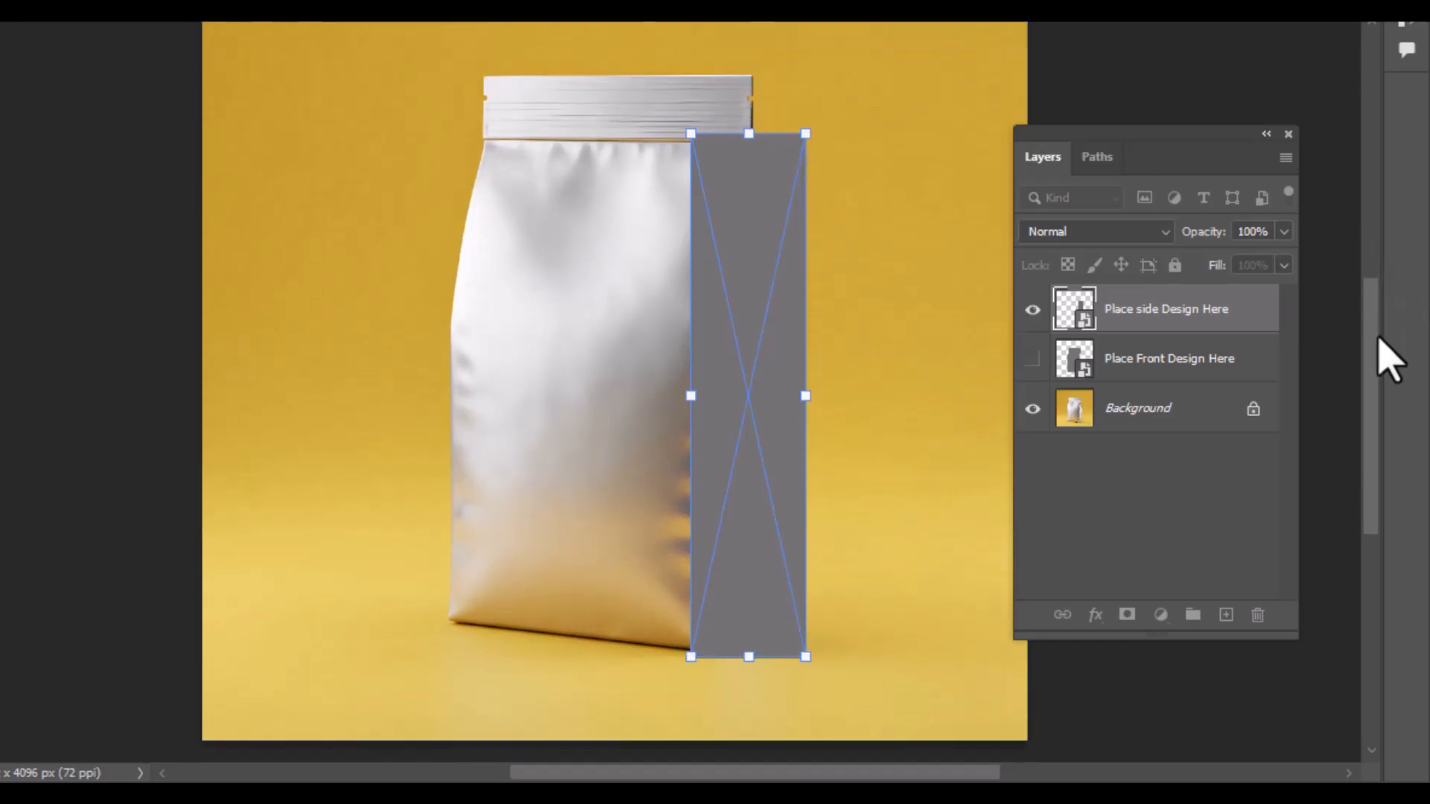
left_click(1285, 233)
left_click_drag(1273, 261, 1243, 260)
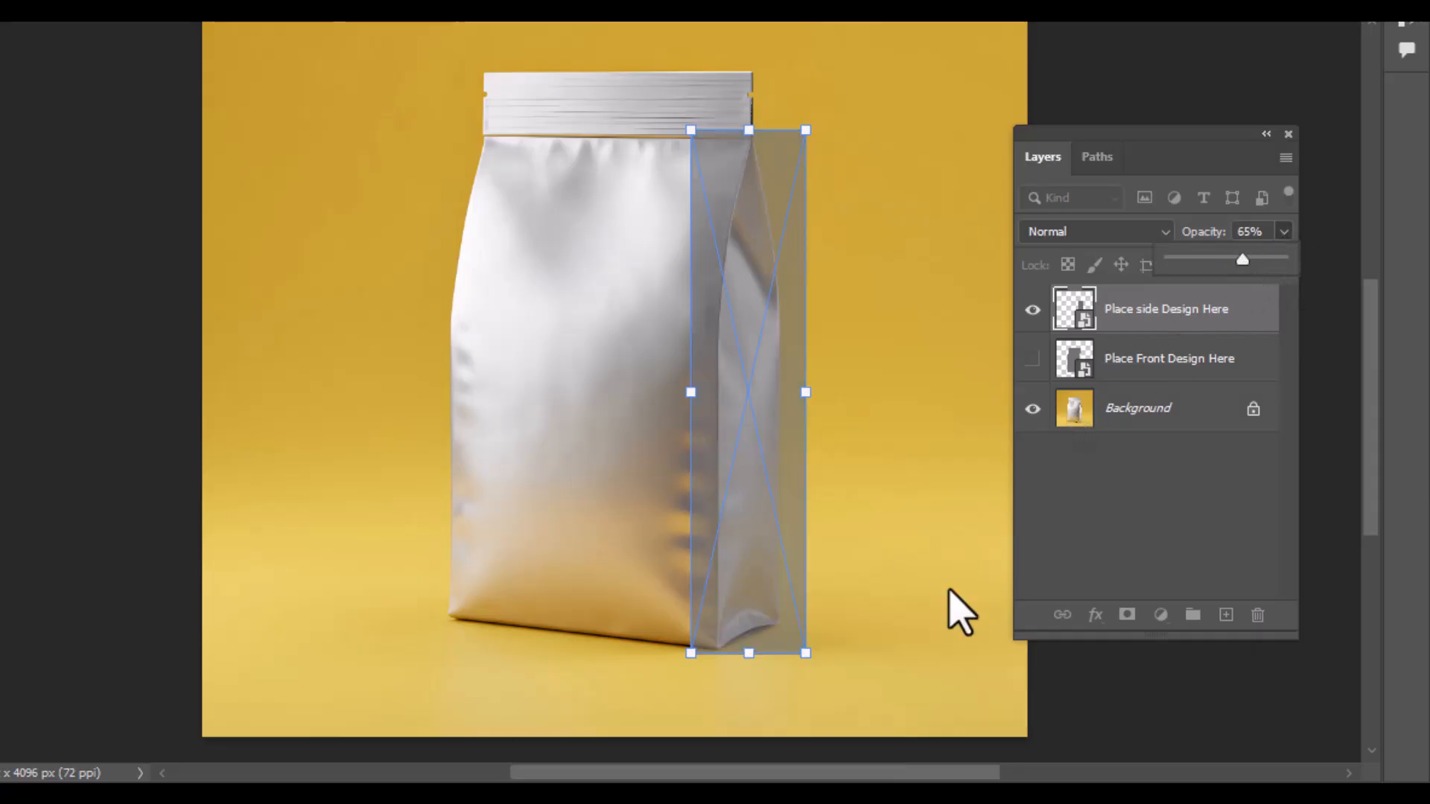
Distort the side rectangle, fitting its lower corners to the side panel's base and narrowing its upper corners just below the seal.
left_click_drag(806, 654, 778, 628)
left_click_drag(692, 654, 713, 654)
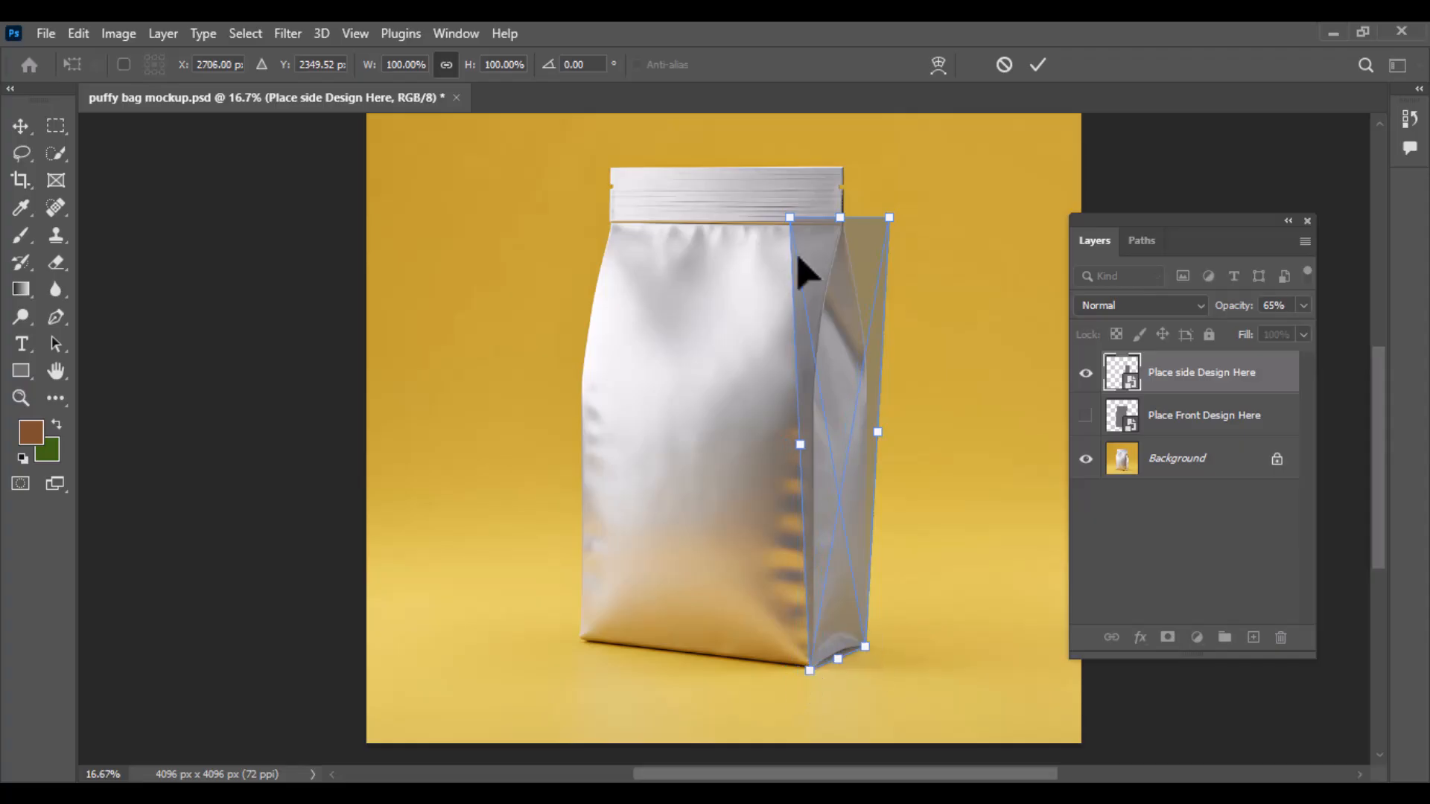
key("ctrl+plus")
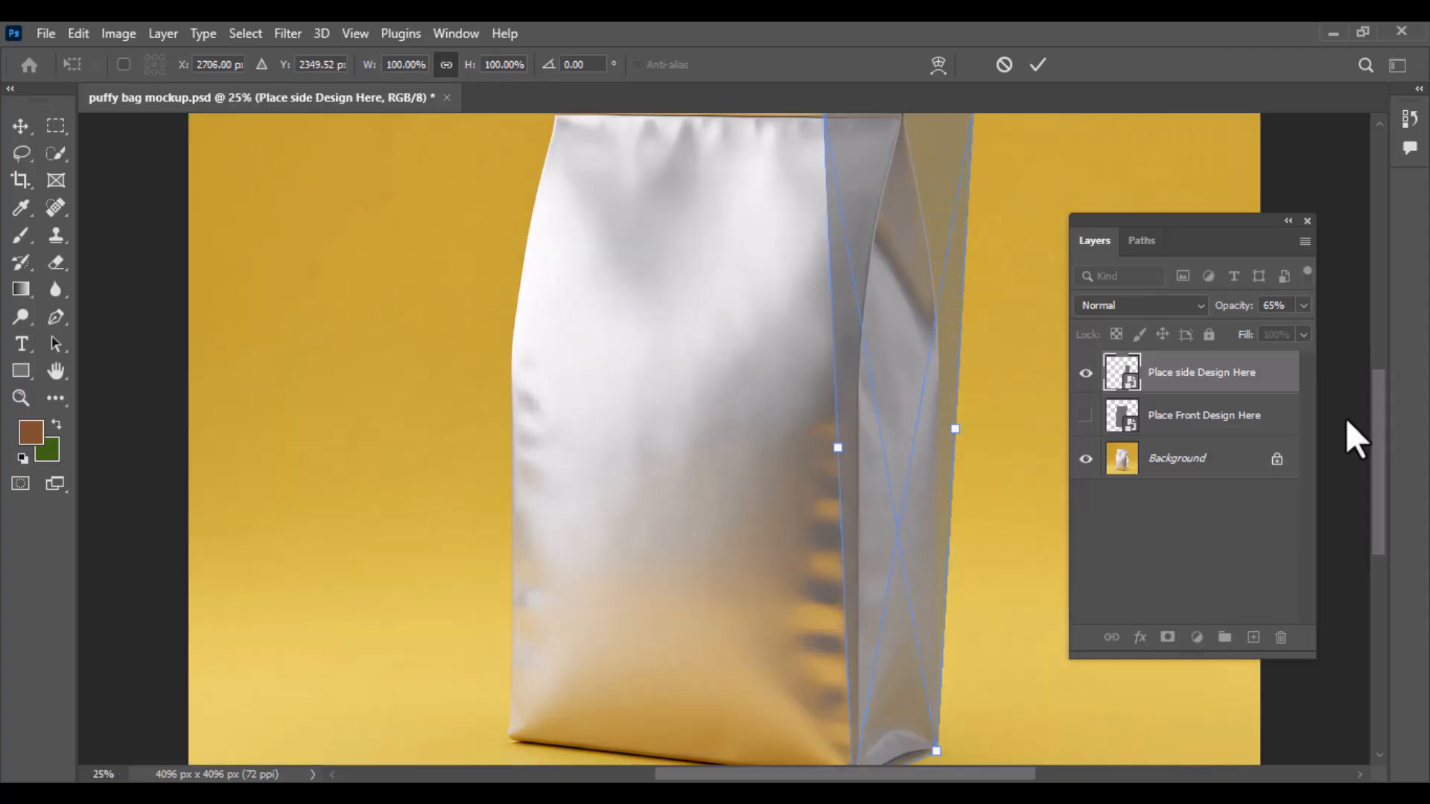
left_click_drag(1378, 426, 1379, 365)
left_click_drag(972, 322, 943, 332)
left_click_drag(824, 322, 859, 327)
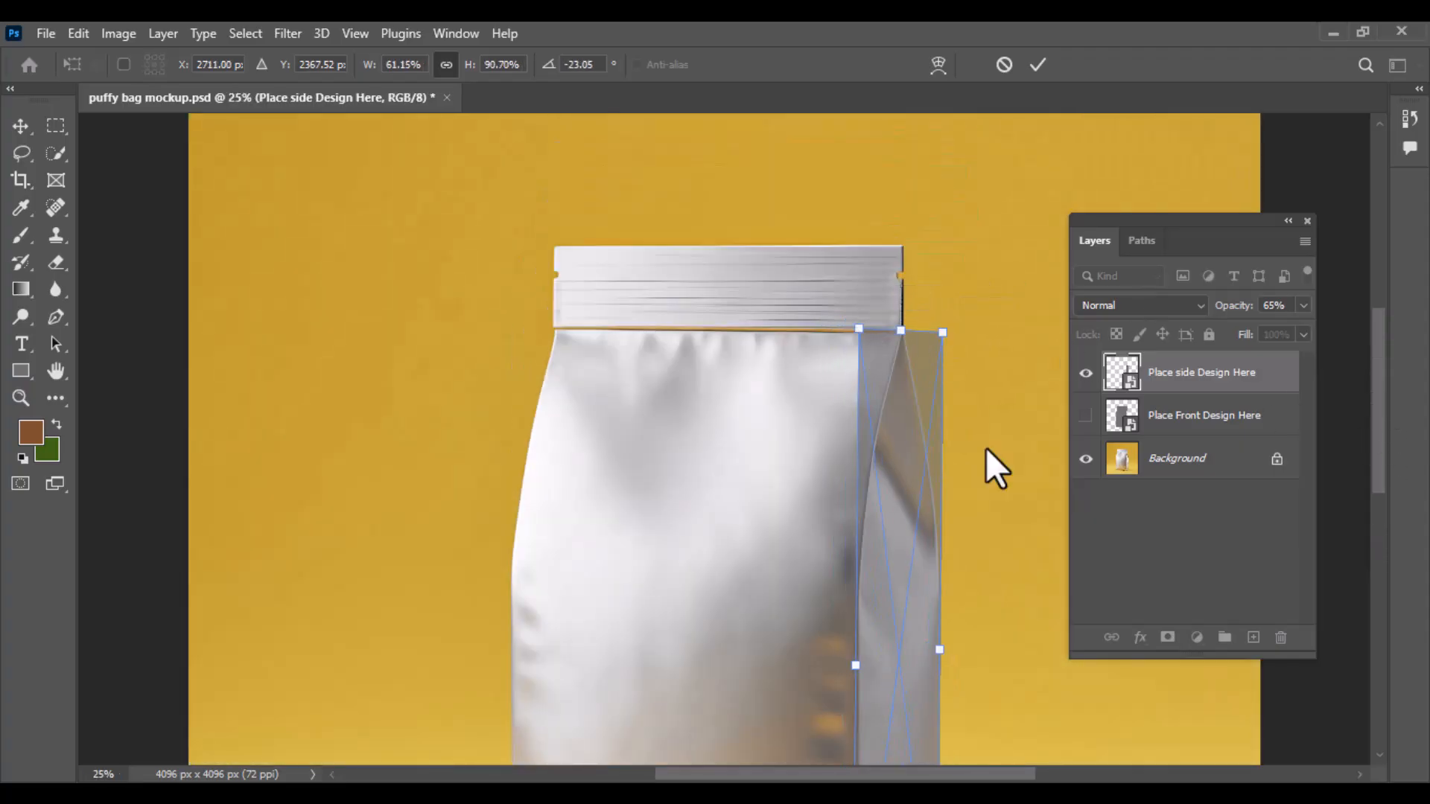
Switch the side design to Warp and pull its two upper corners inward below the bag's seal.
scroll(986, 448, "down", 2)
right_click(905, 438)
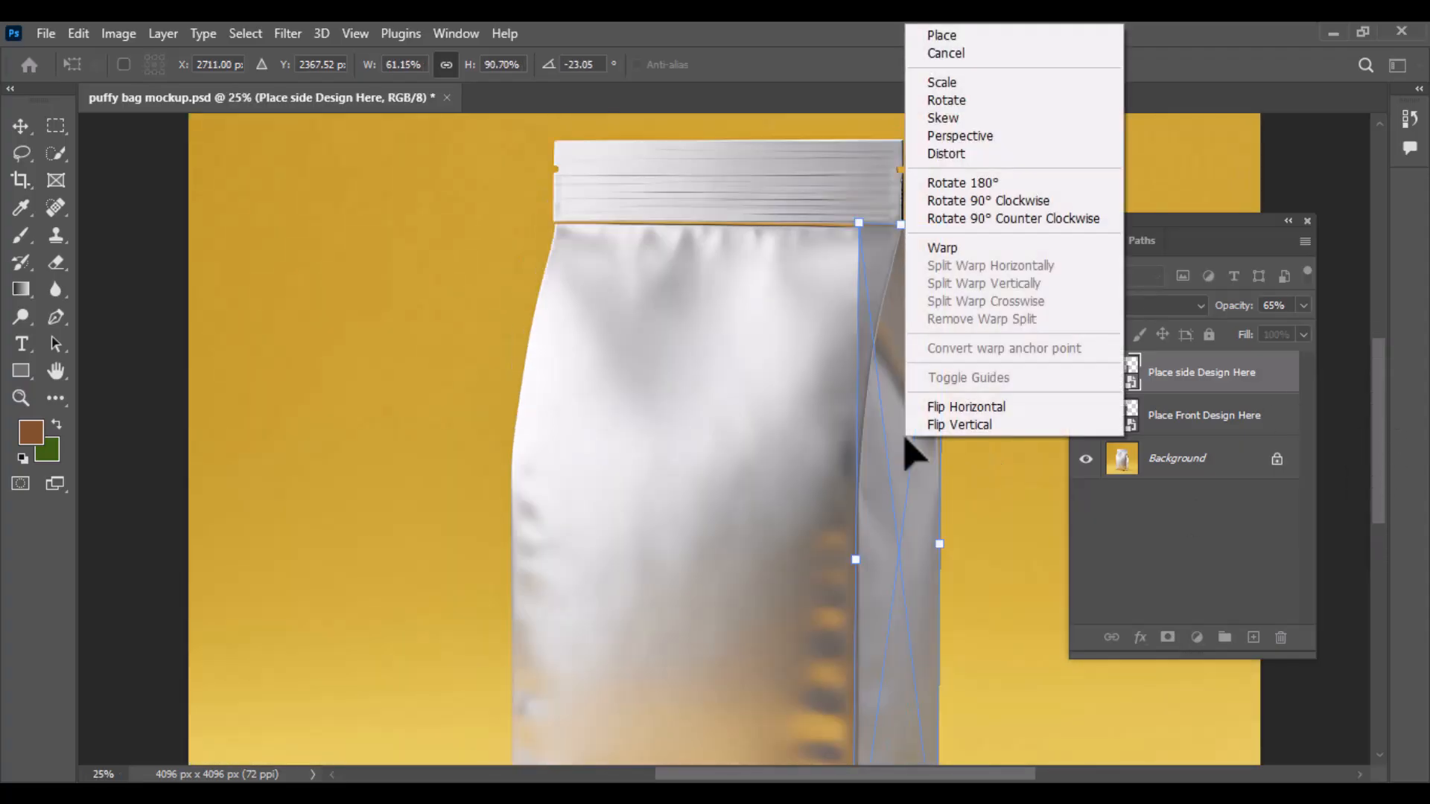
left_click(961, 245)
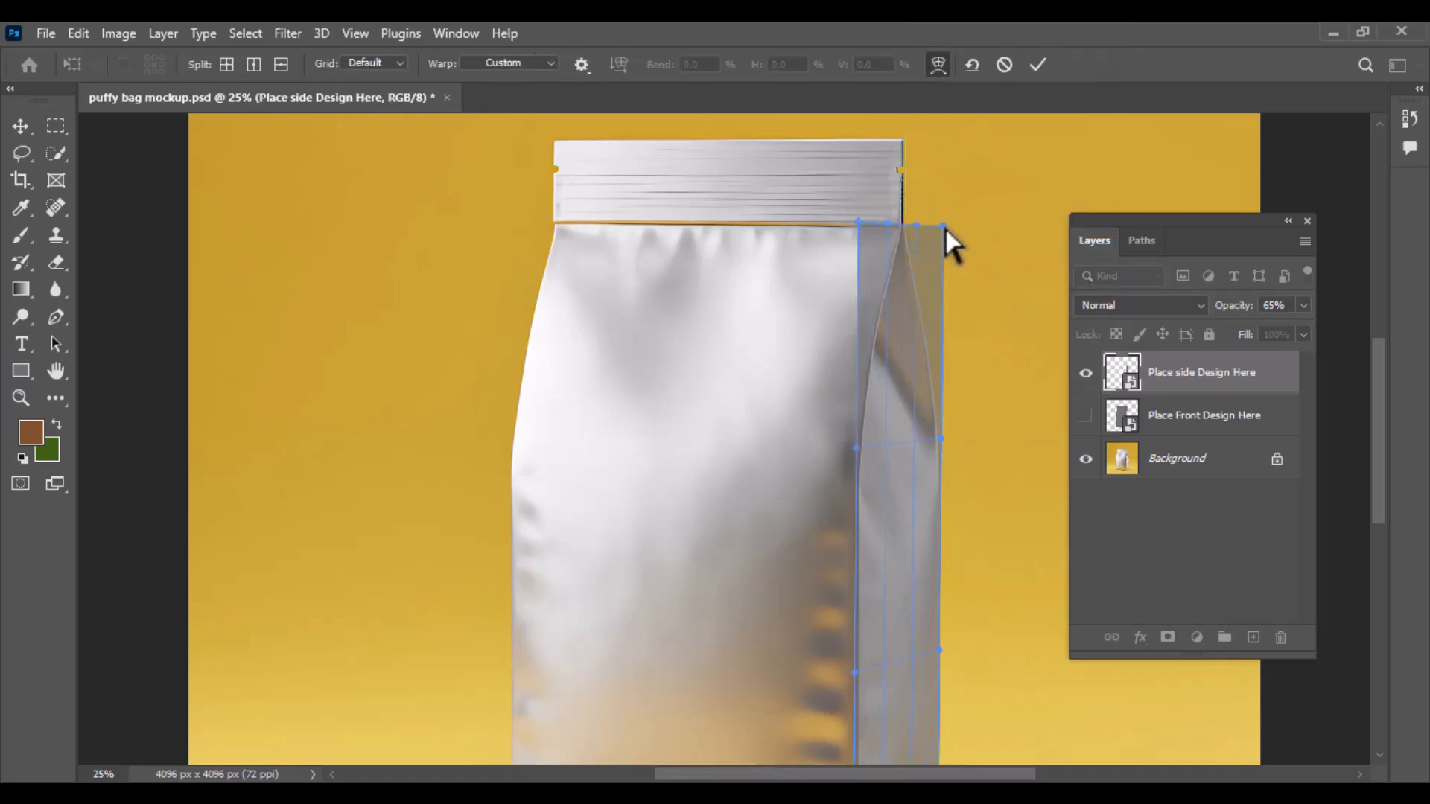
left_click_drag(944, 225, 872, 230)
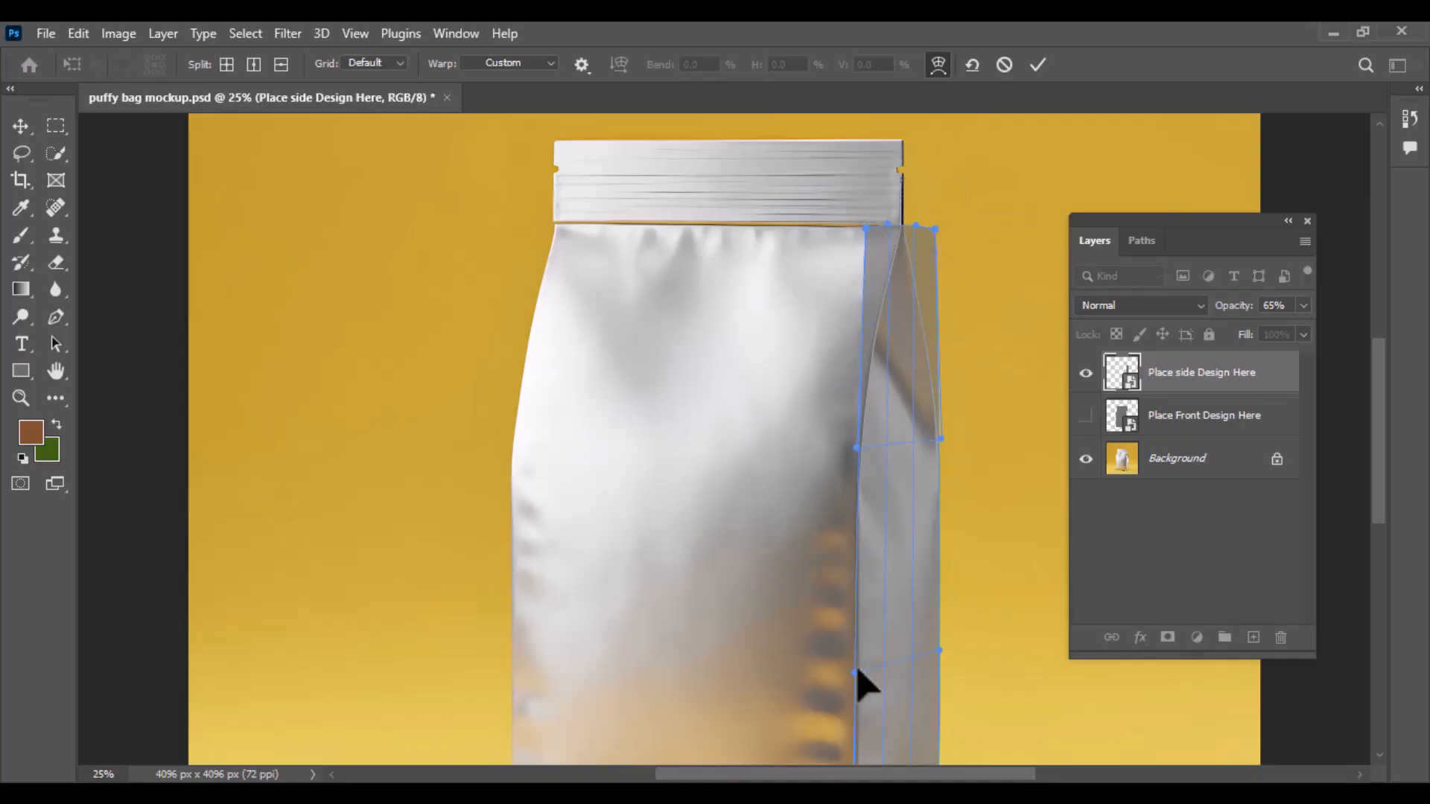
Align the side design's lower warp corners with the side panel's bottom corners and apply the warp.
scroll(1379, 585, "down", 3)
key("ctrl+plus")
scroll(1379, 585, "down", 2)
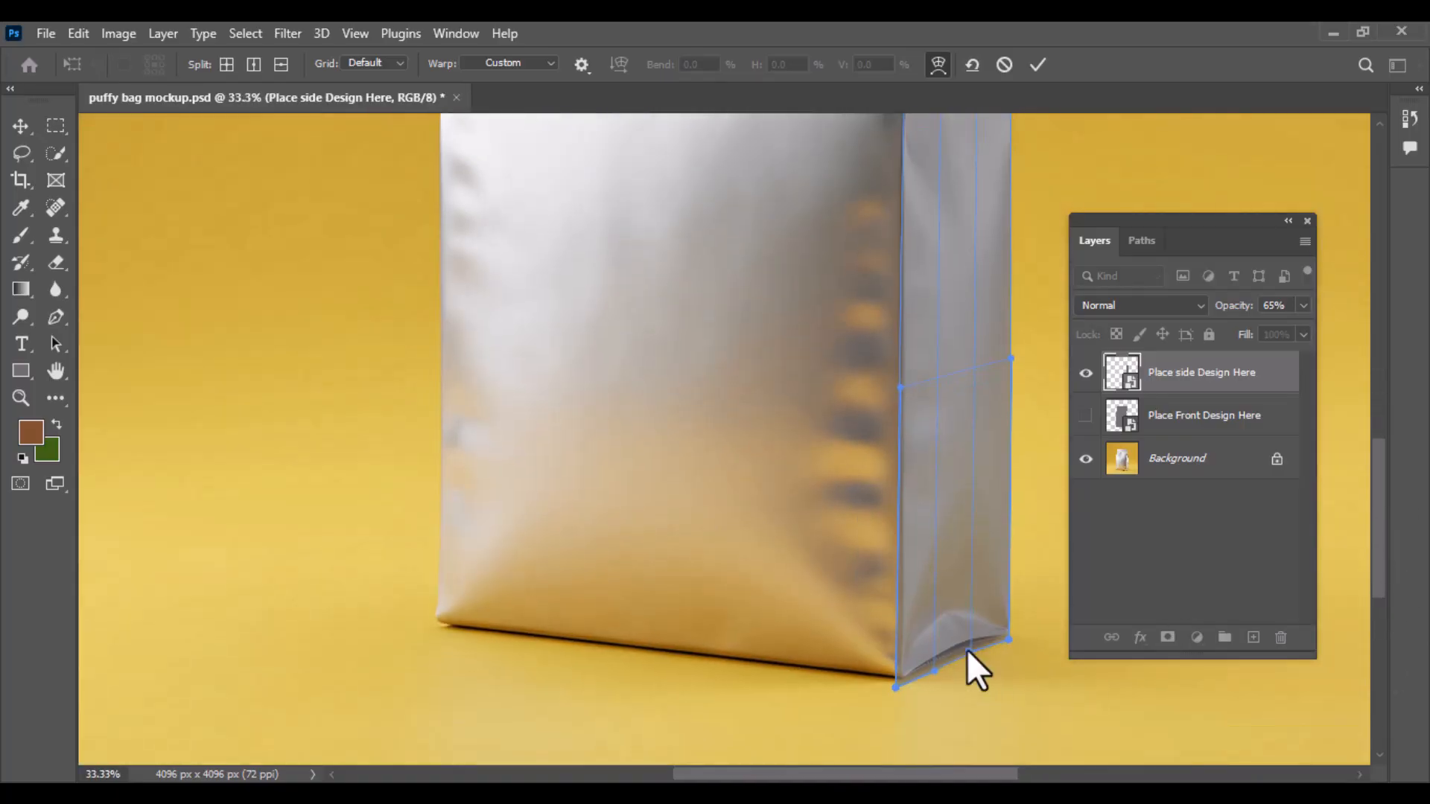
left_click_drag(895, 687, 898, 681)
left_click_drag(1009, 639, 1007, 635)
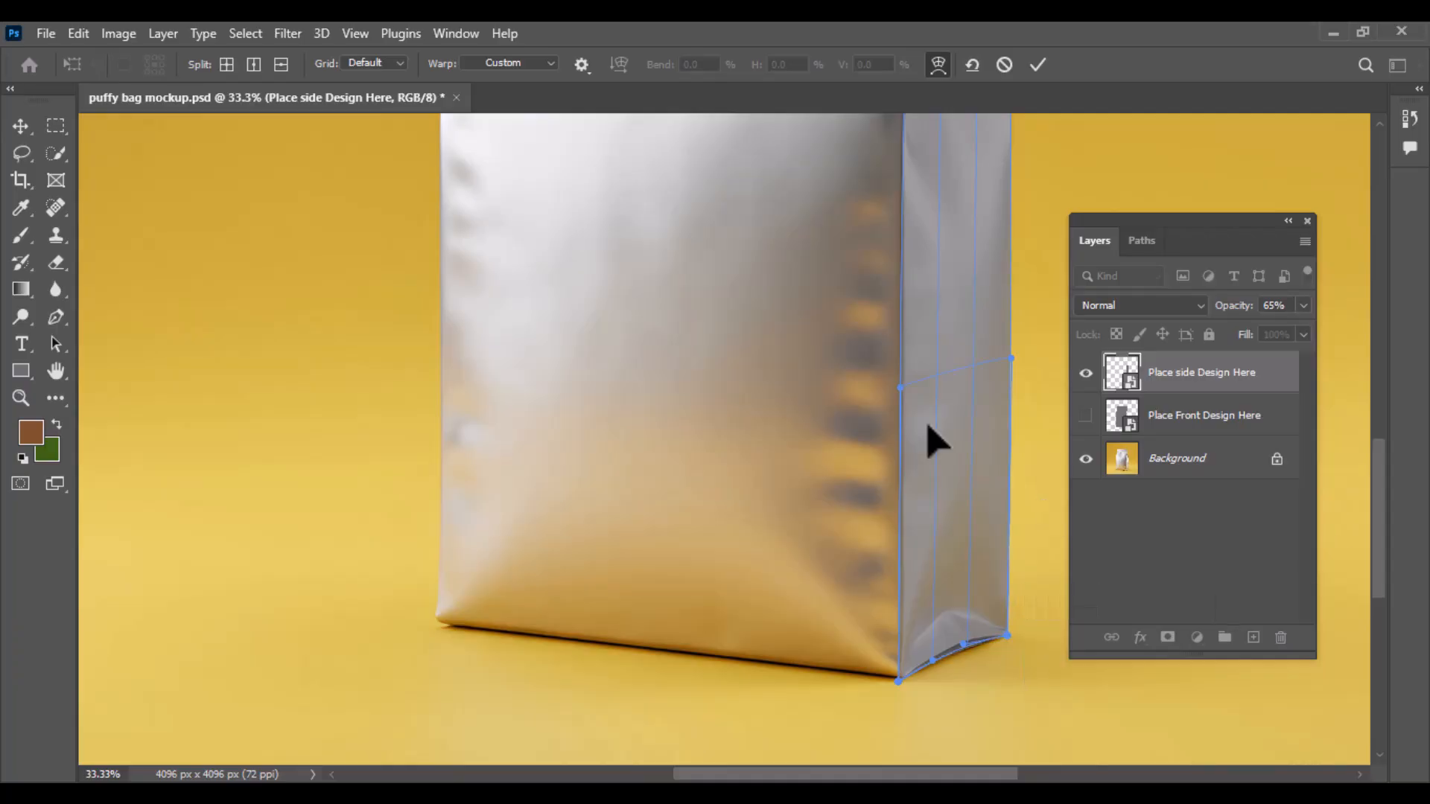
scroll(991, 253, "up", 3)
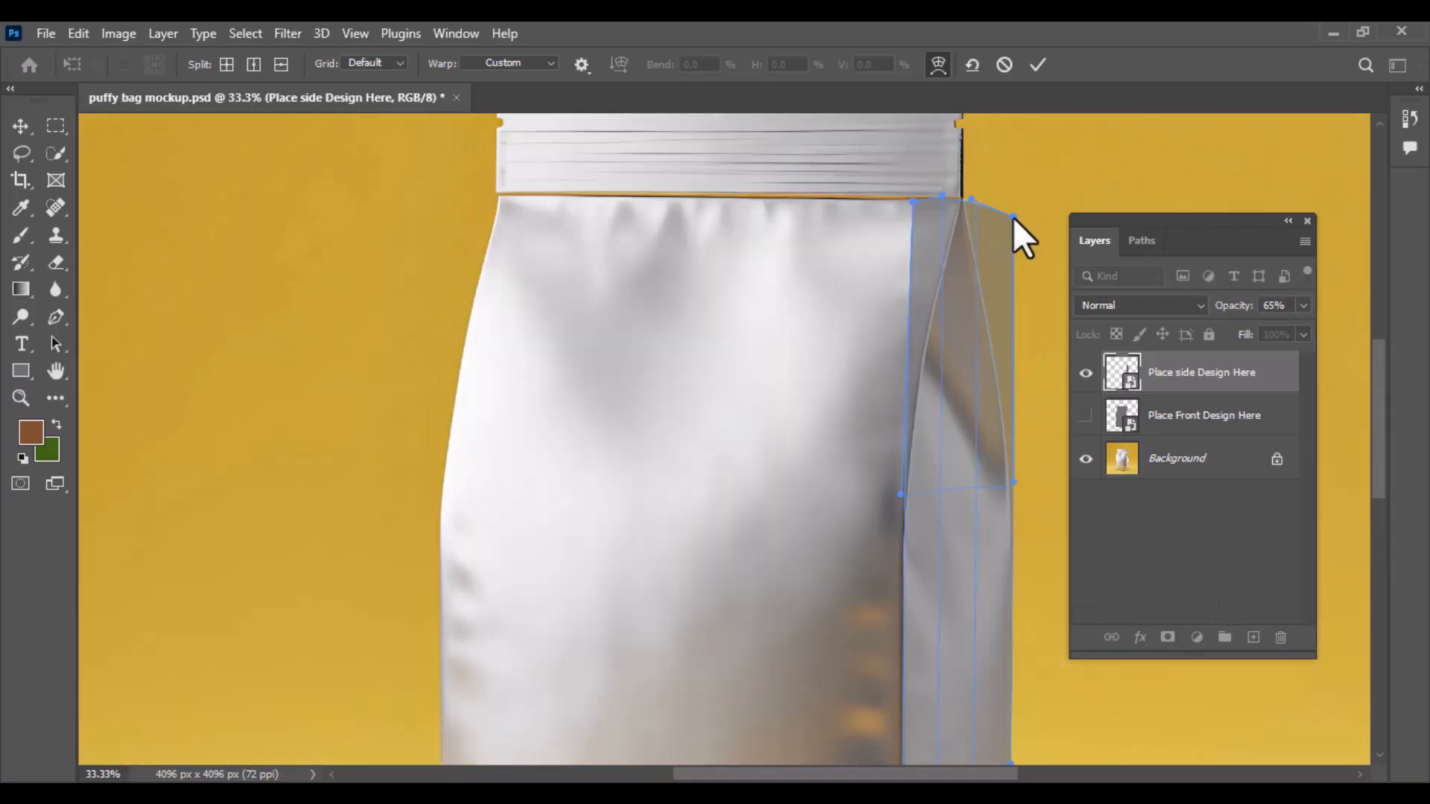
left_click(1040, 63)
key("ctrl+0")
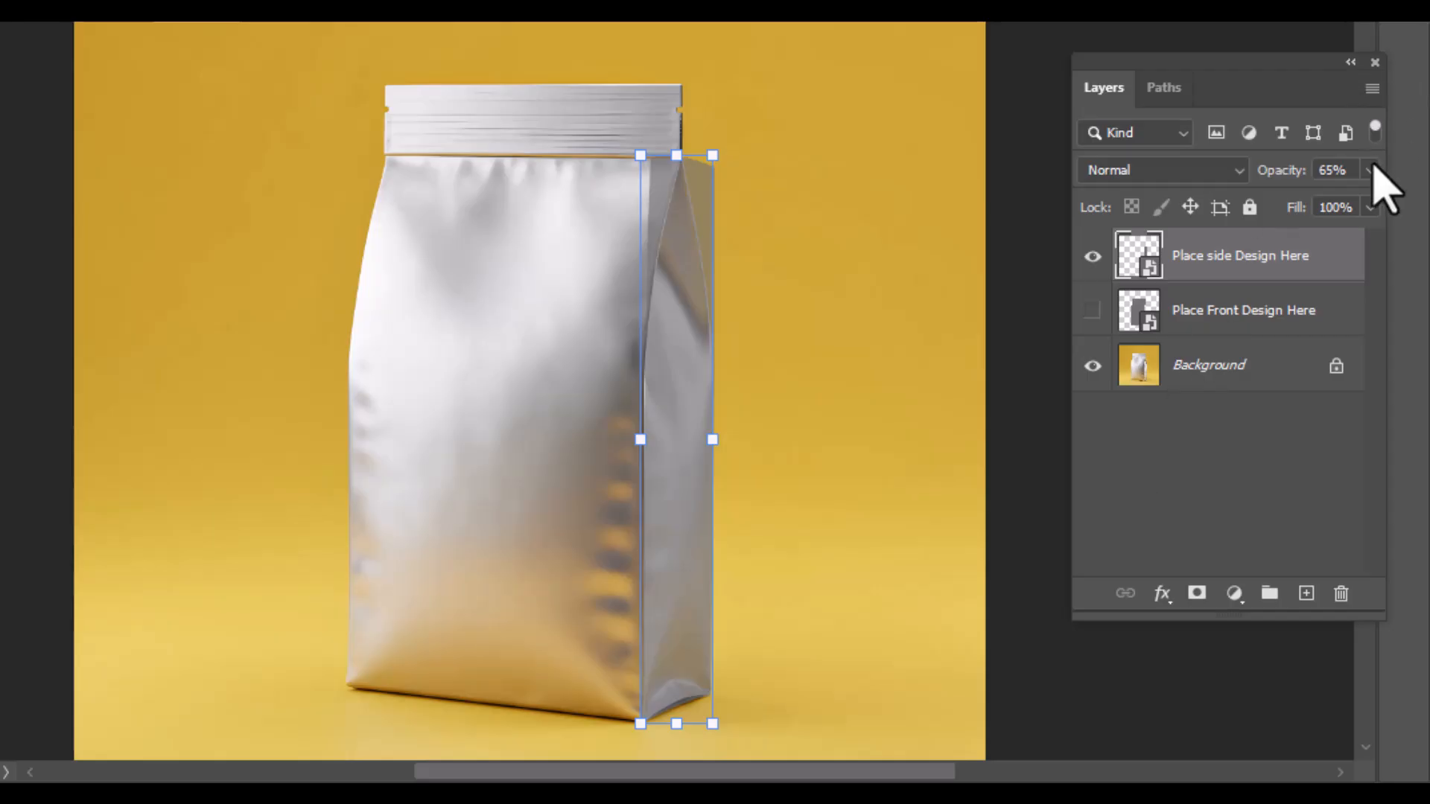
Set the Place side Design Here layer's opacity to 100% and hide the layer.
left_click(1371, 170)
left_click_drag(1324, 203, 1395, 223)
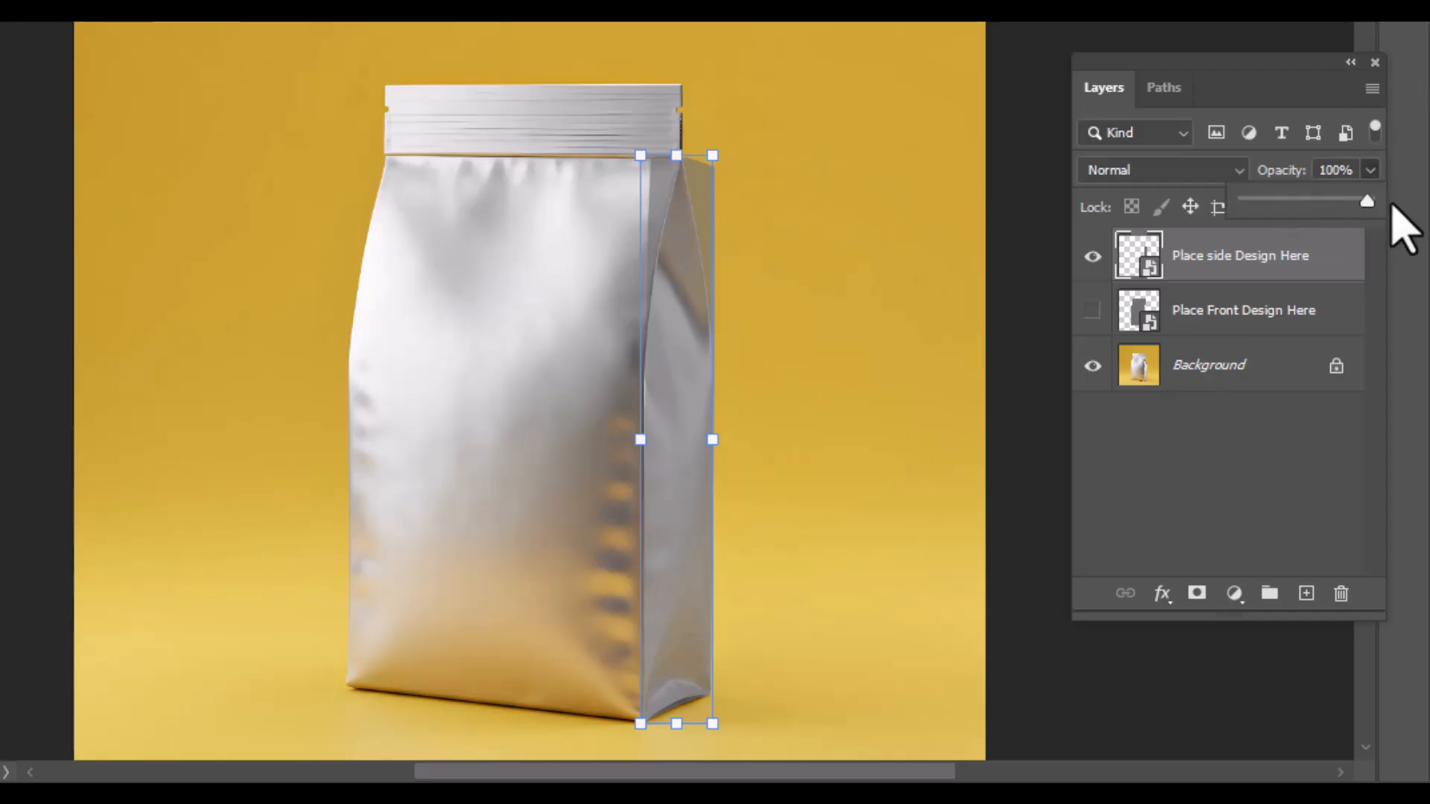
left_click(1093, 257)
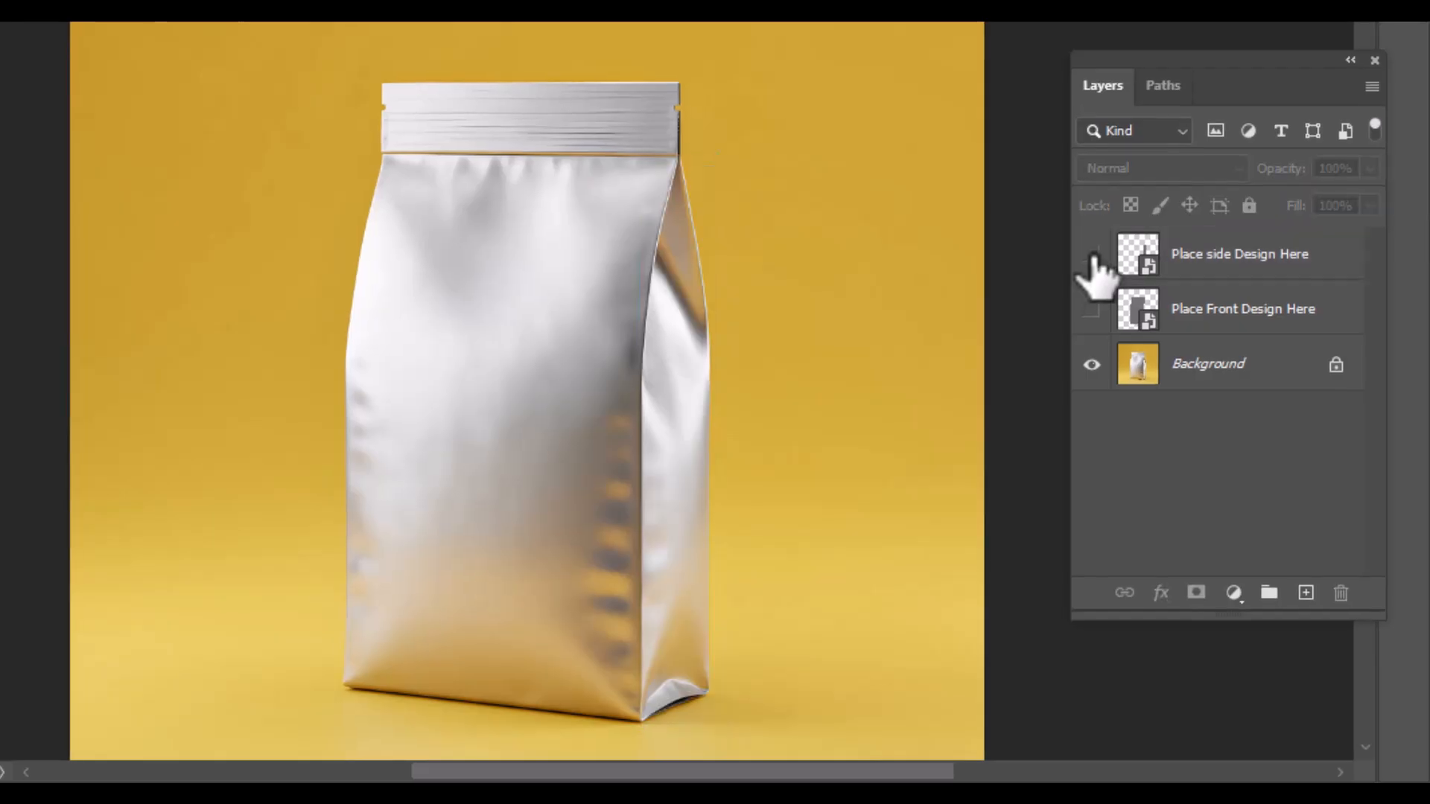
Select the bag's front face, including the seal strip, on the Background layer with the Quick Selection tool.
left_click(1168, 376)
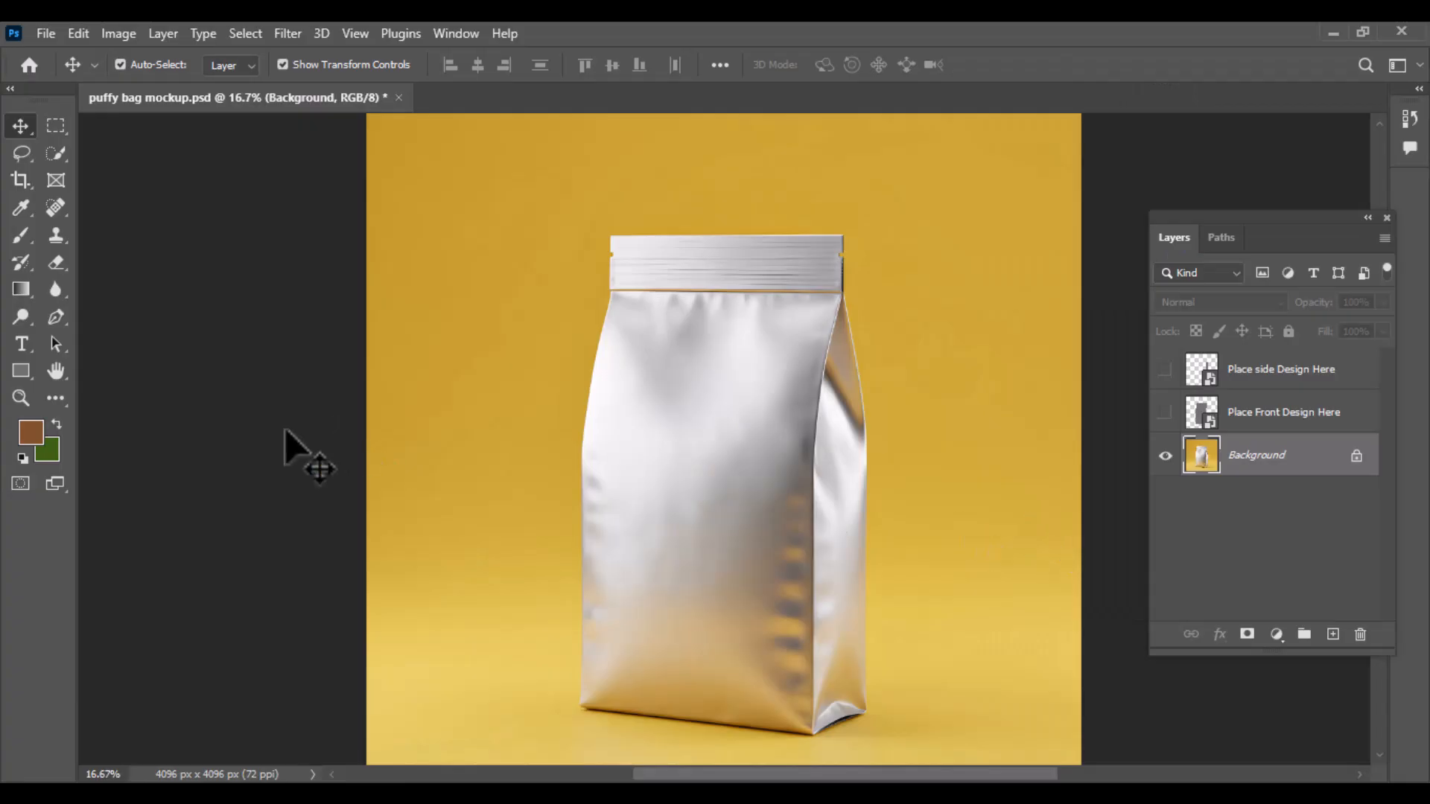
left_click(52, 158)
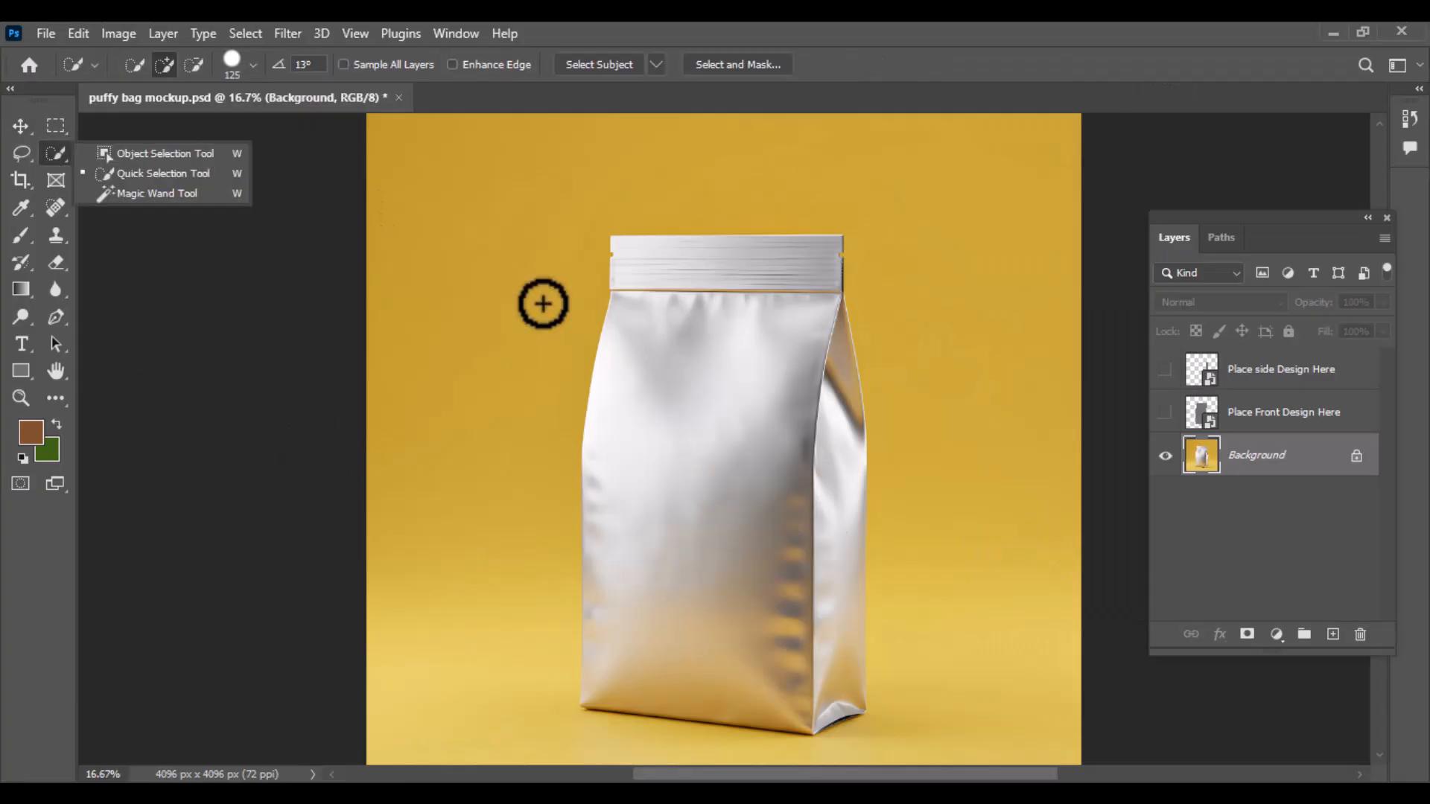
left_click(209, 170)
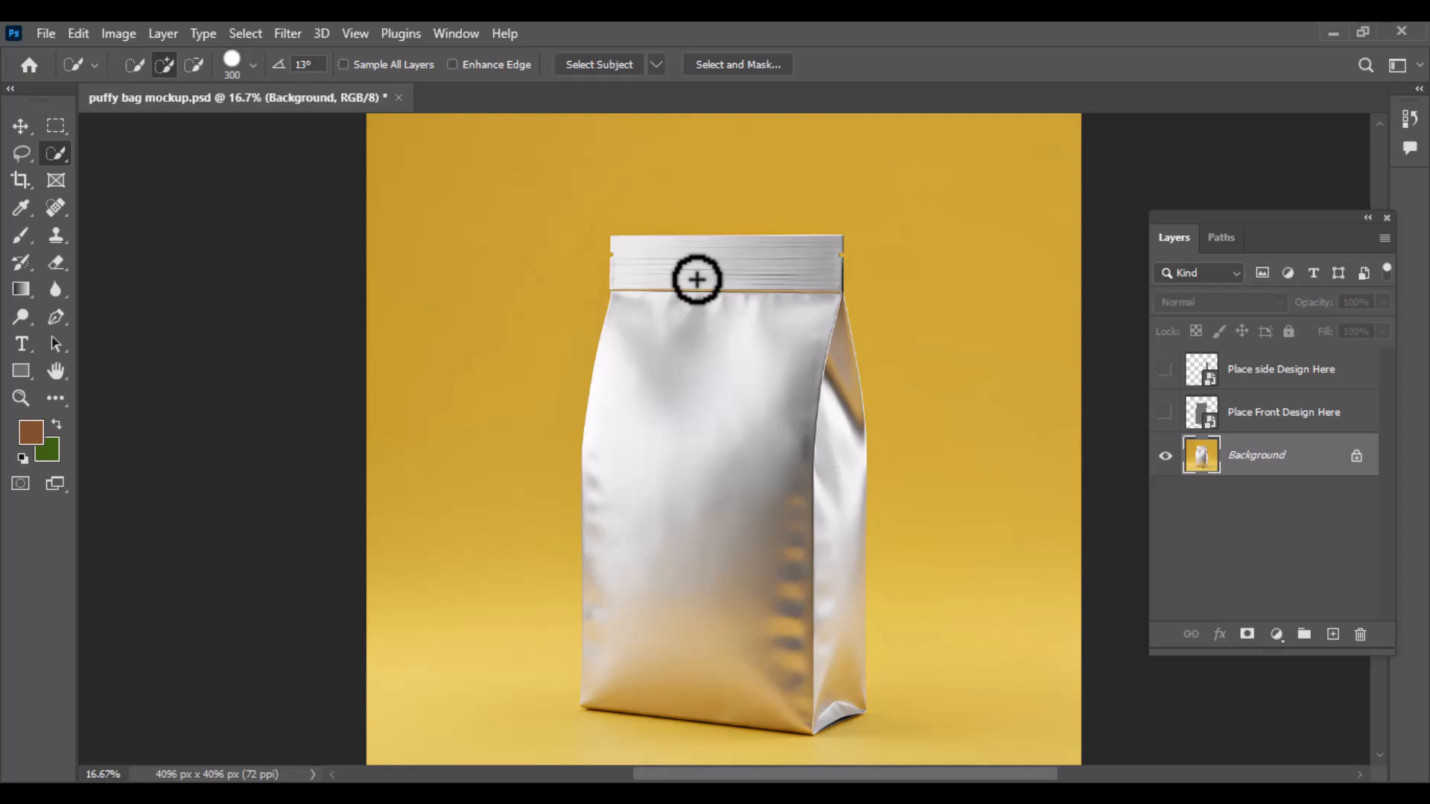
left_click_drag(706, 271, 709, 571)
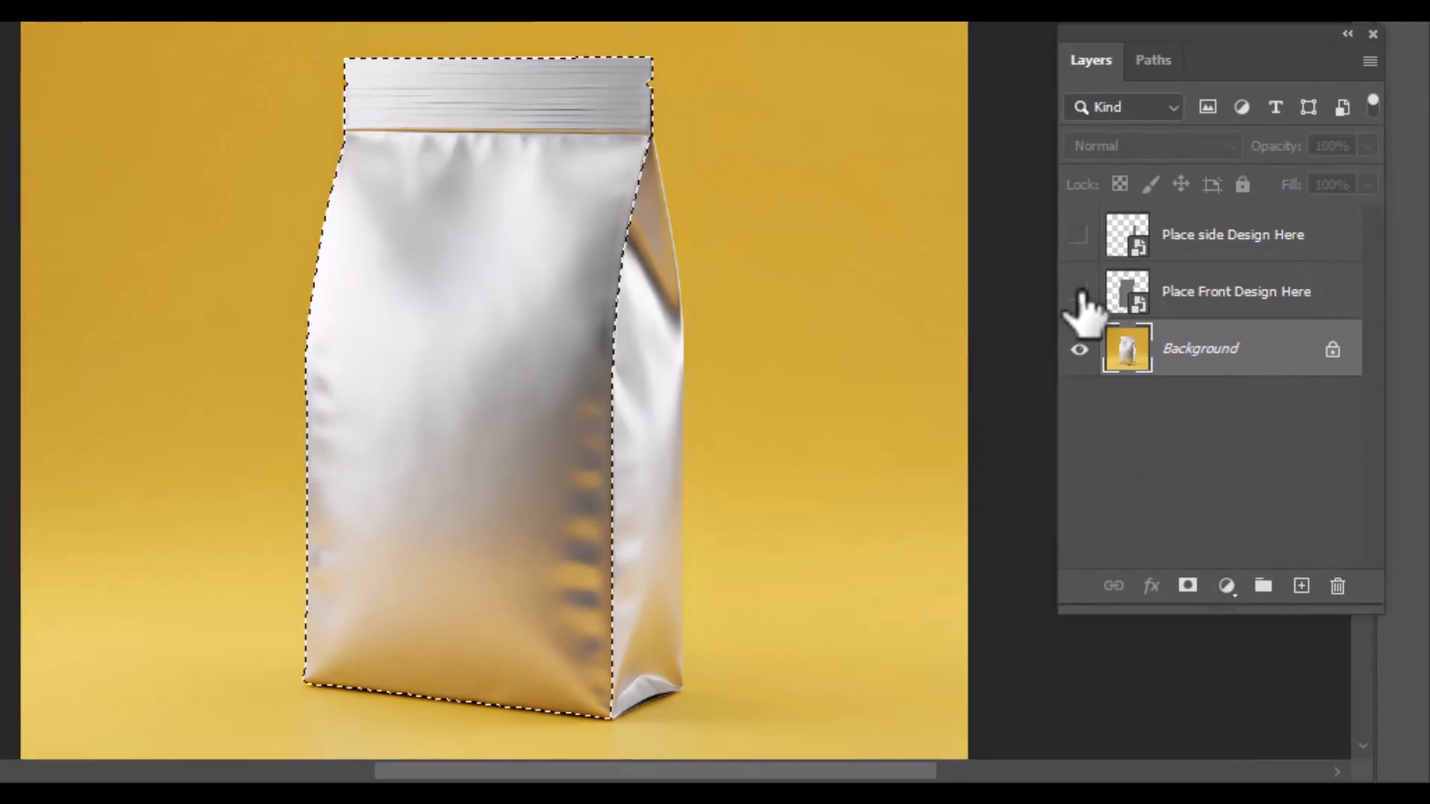
Show the Place Front Design Here layer and add a layer mask to it from the front-face selection.
left_click(1080, 297)
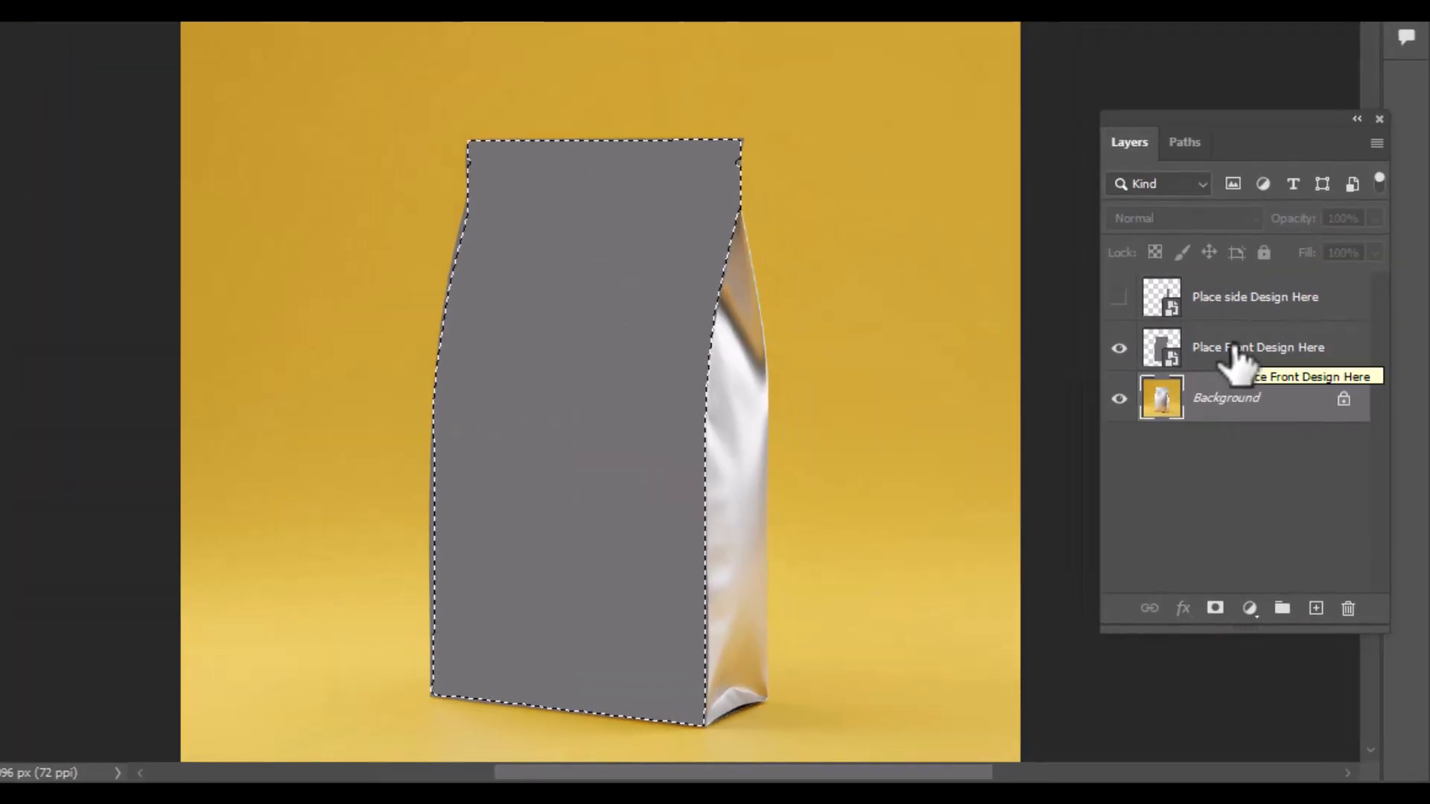
left_click(1205, 290)
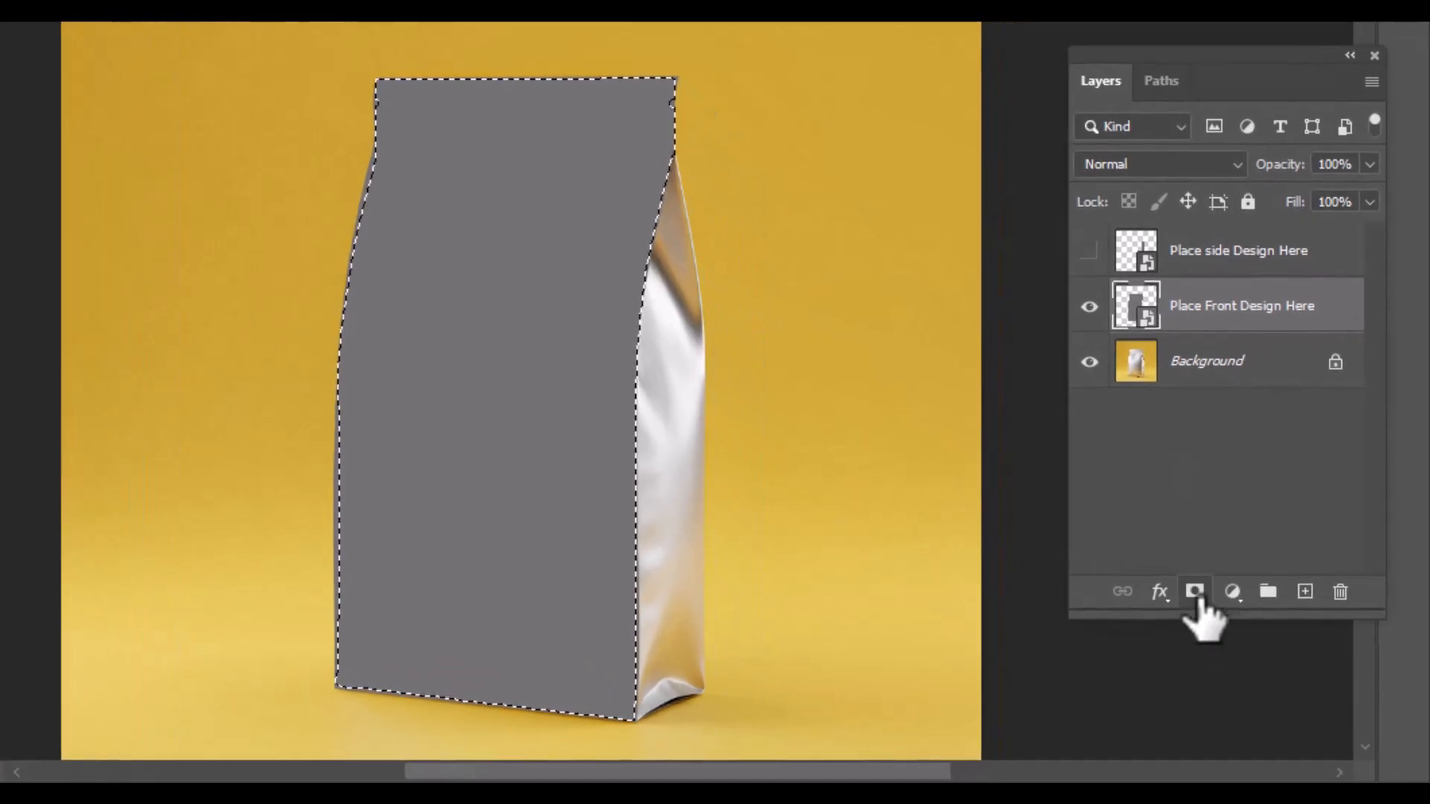
left_click(1196, 594)
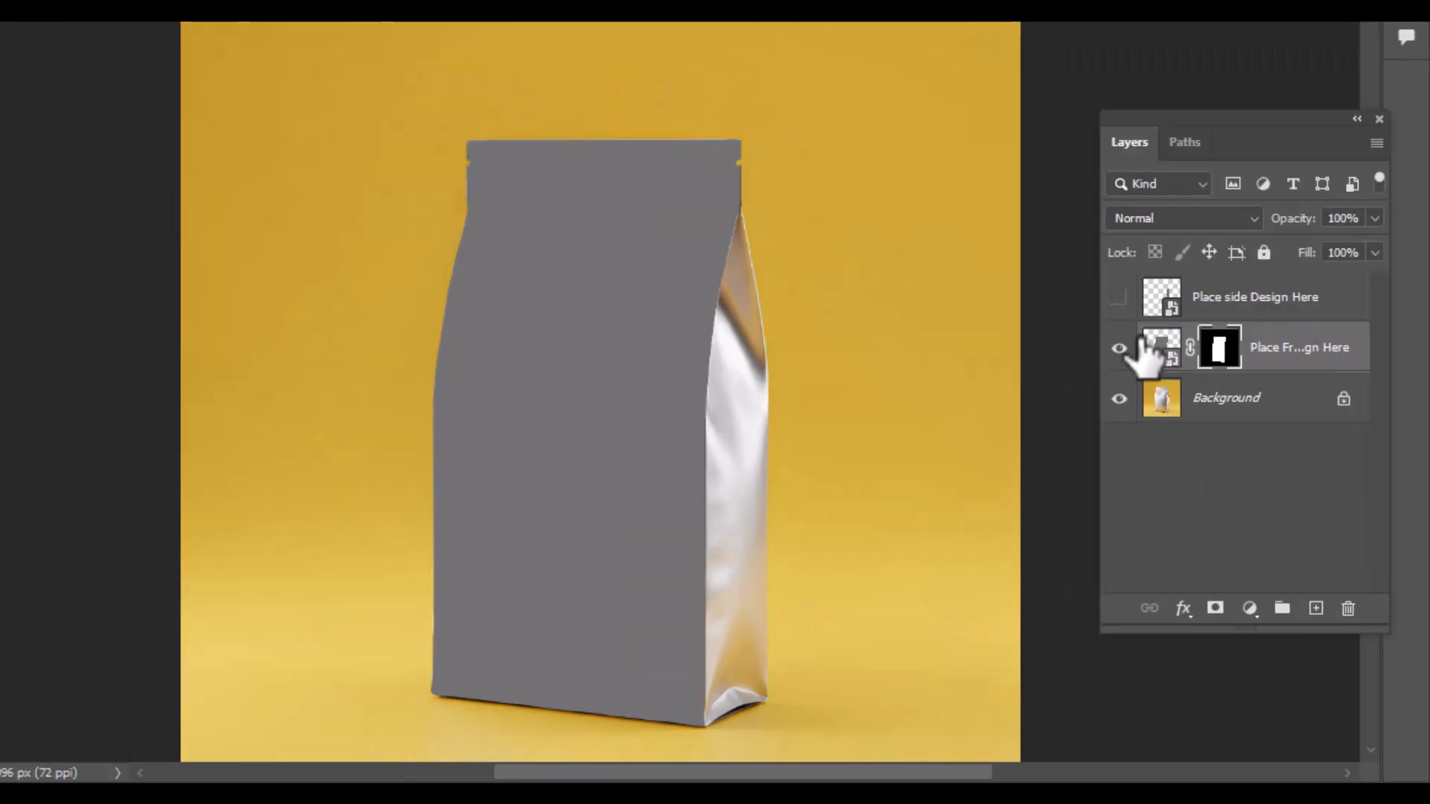
Hide the front design layer and quick-select the bag's side panel on the Background layer with a 200 px brush.
left_click(1119, 347)
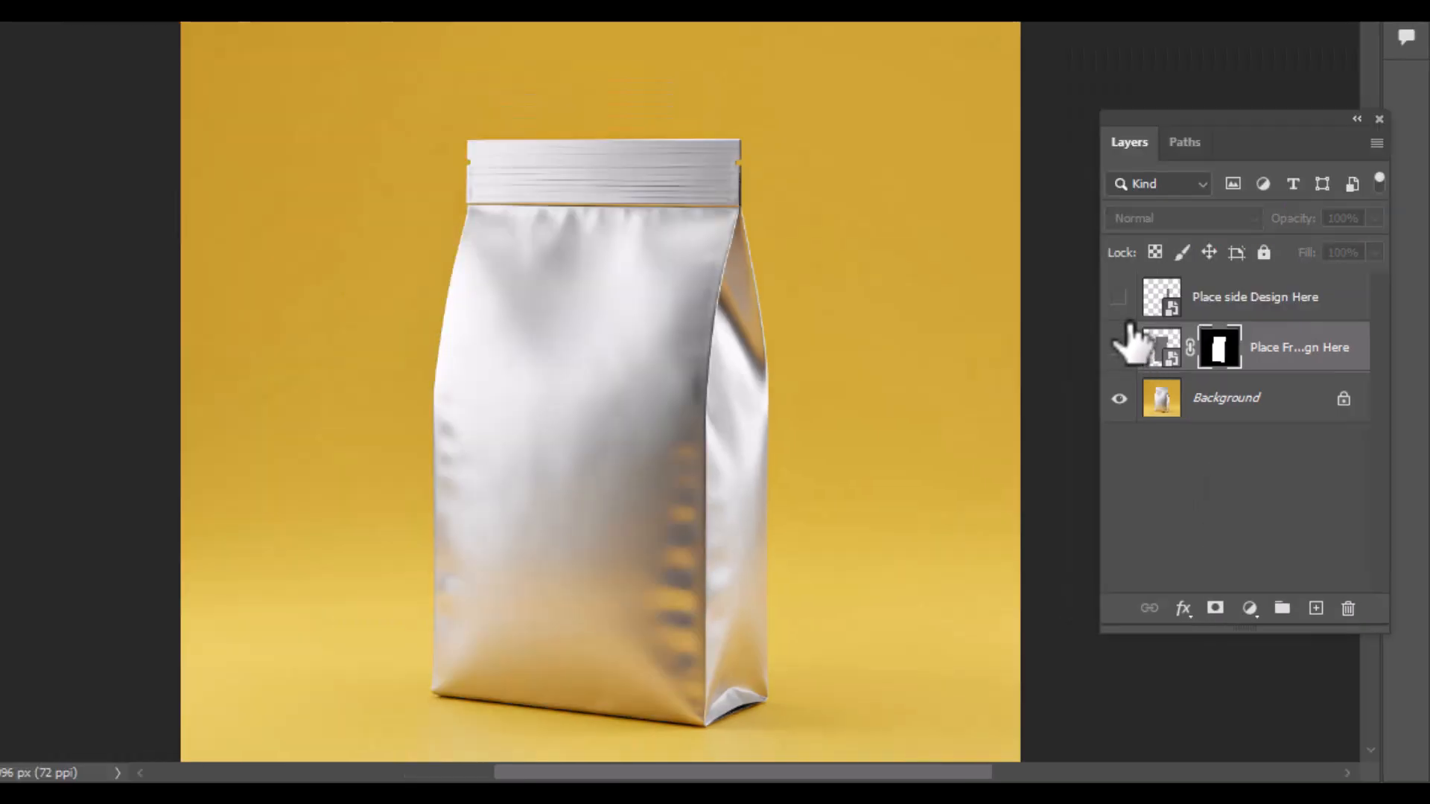
left_click(1169, 399)
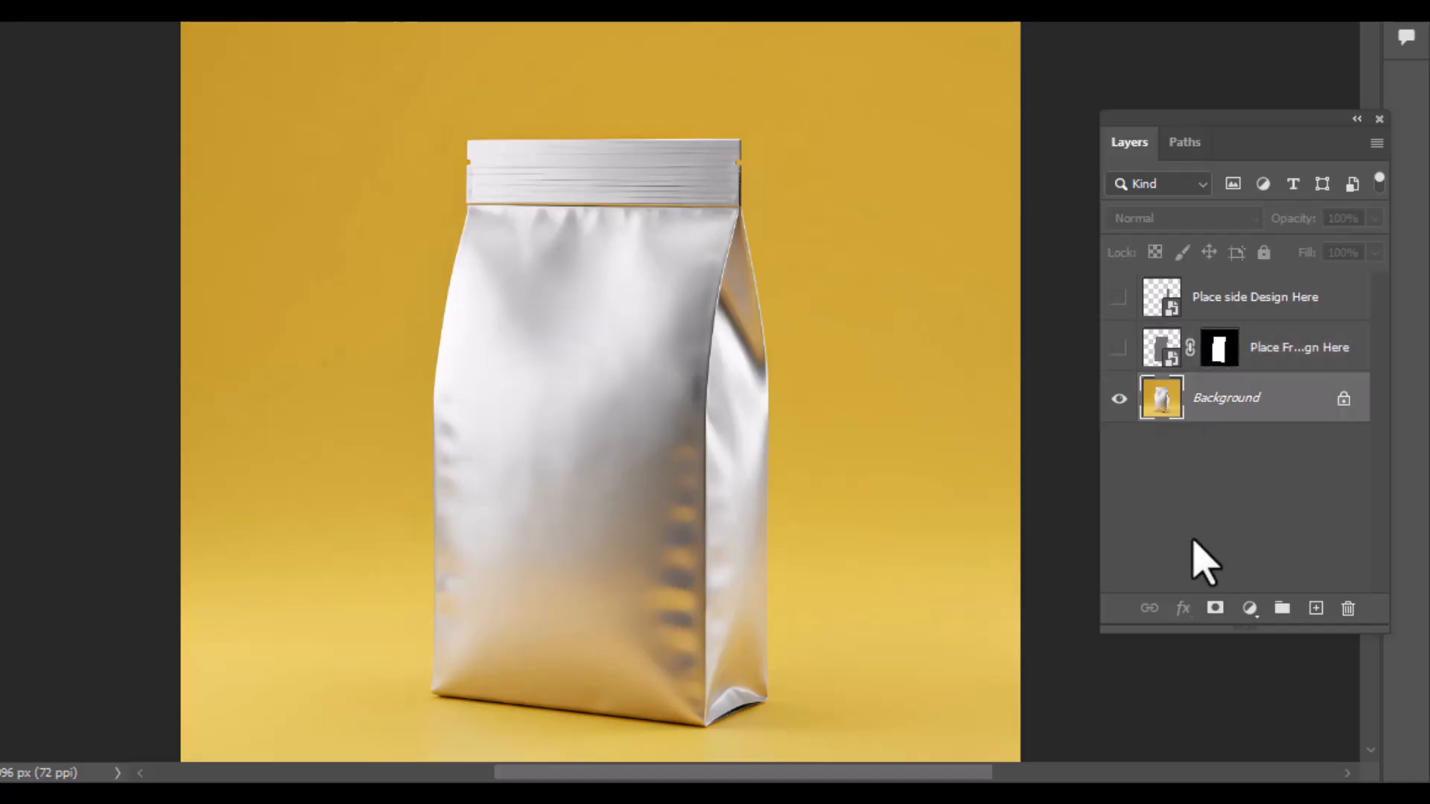
key("bracketleft")
key("bracketleft")
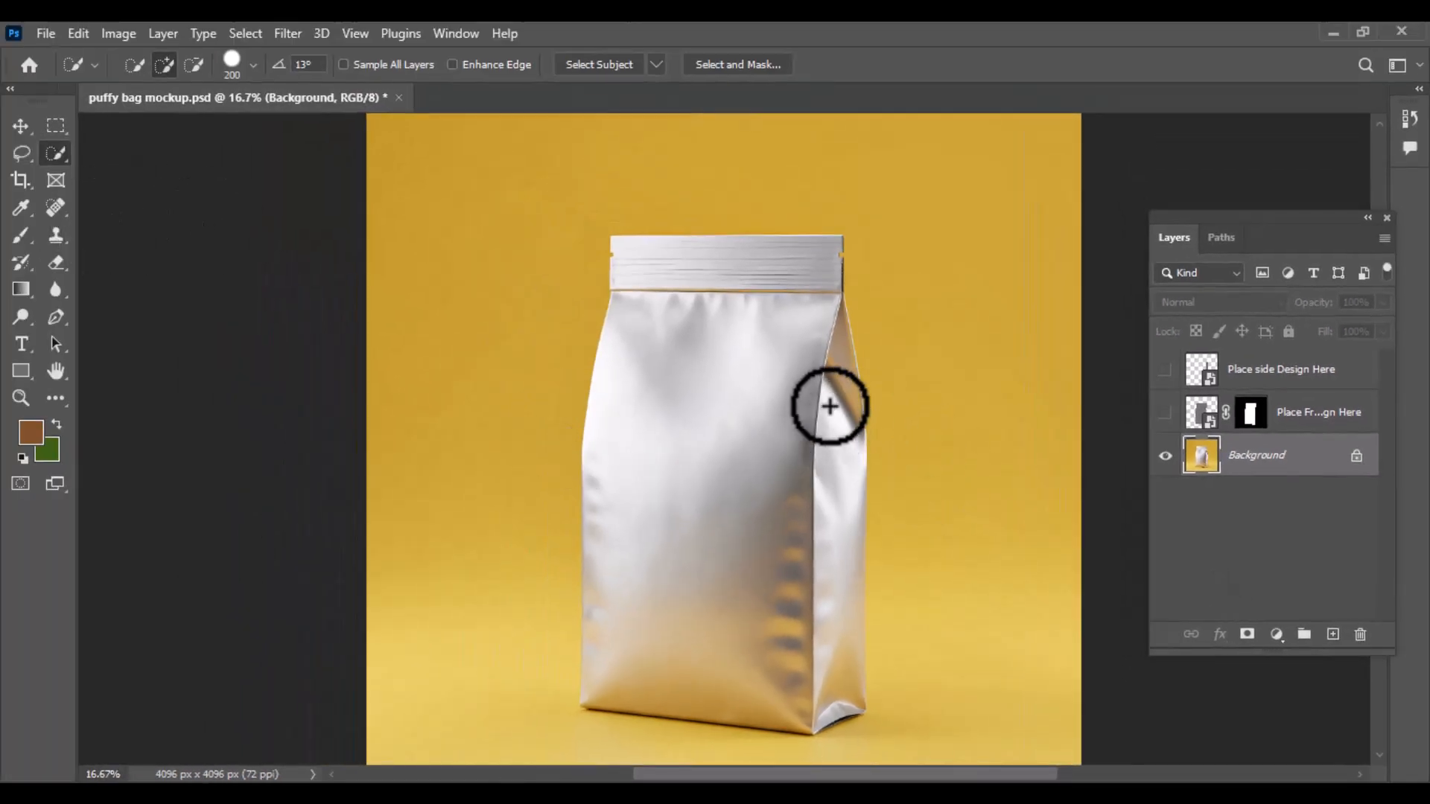
mouse_move(830, 408)
left_mouse_down()
mouse_move(855, 503)
mouse_move(853, 613)
left_mouse_up()
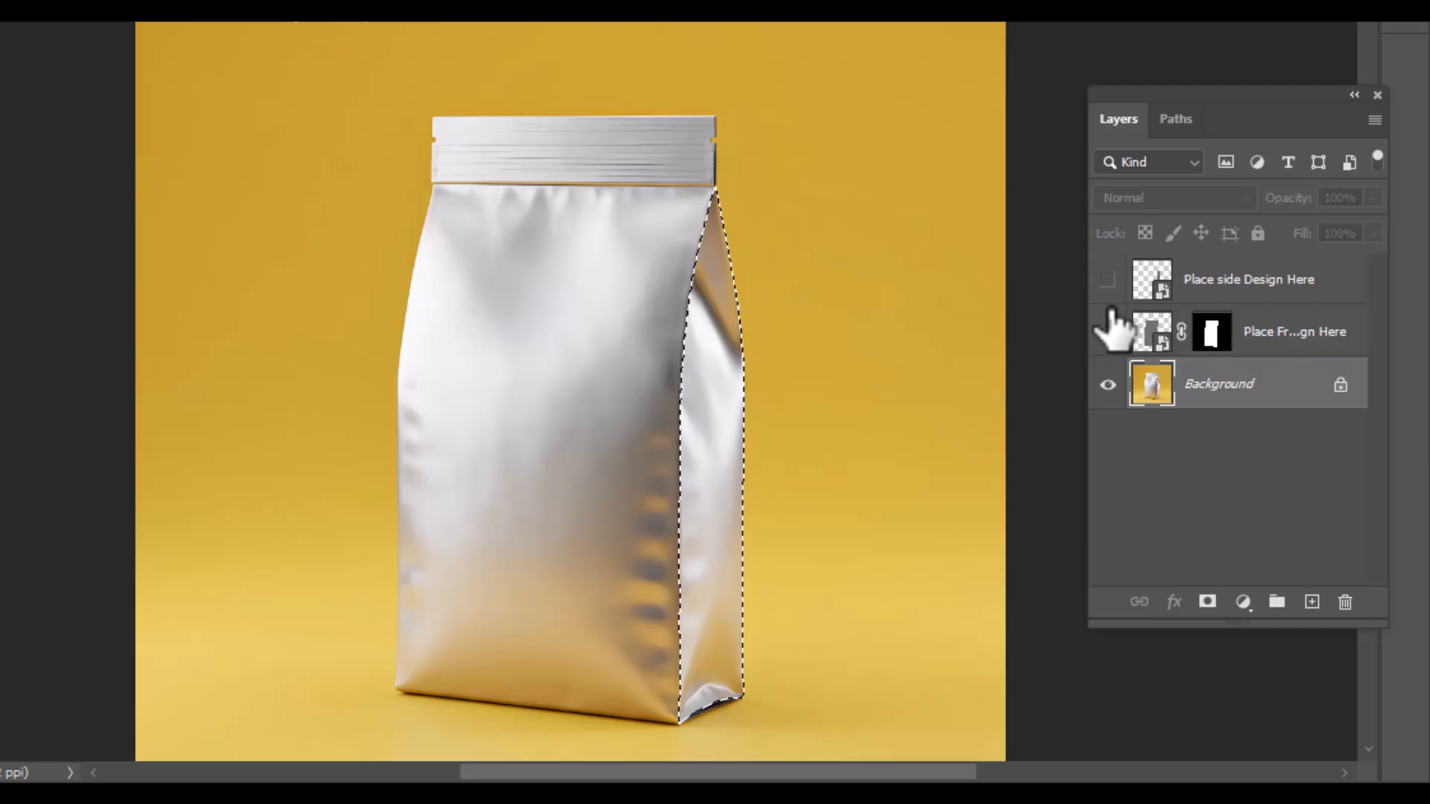
Mask the Place side Design Here layer with the side-panel selection and make both design layers visible.
left_click(1165, 369)
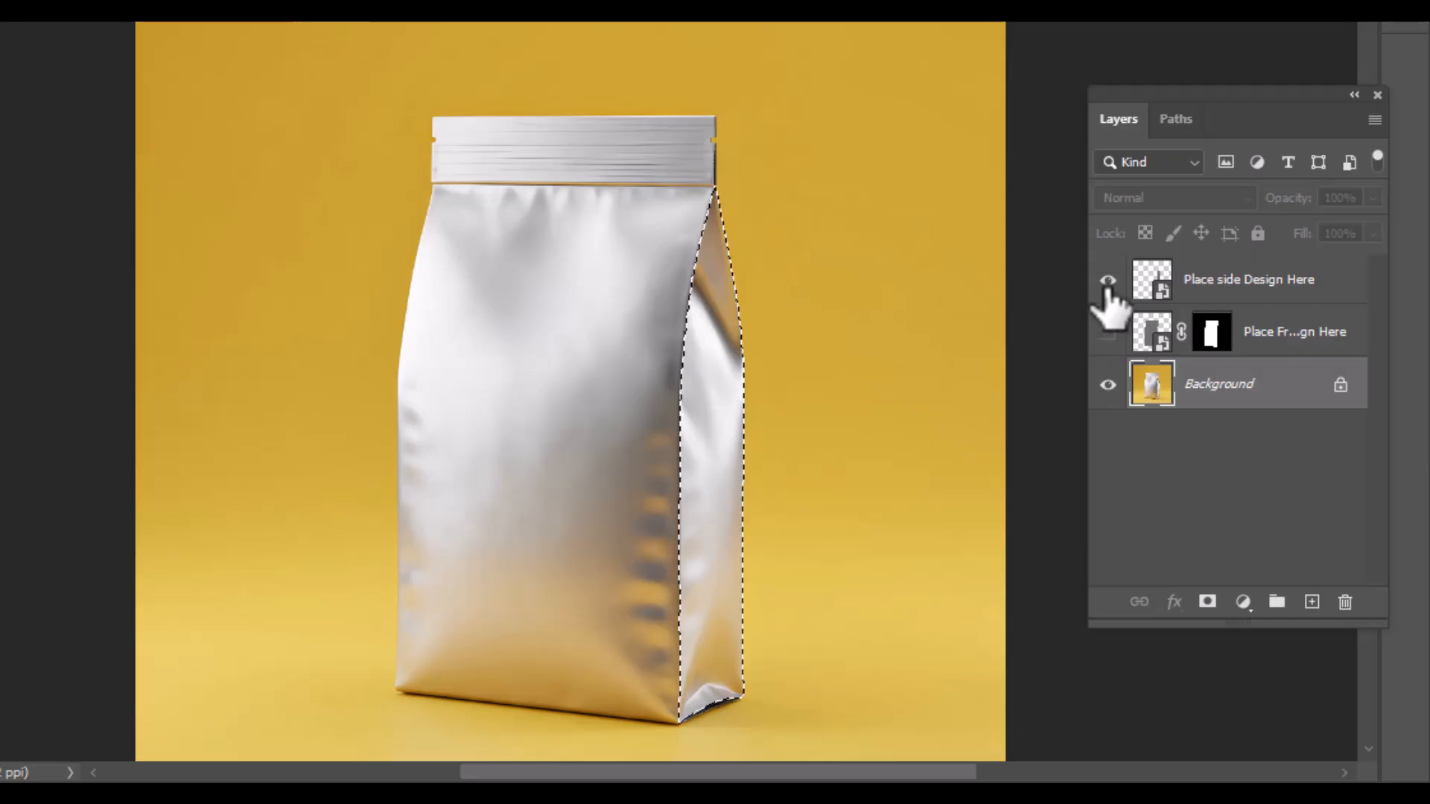
left_click(1208, 294)
left_click(1207, 604)
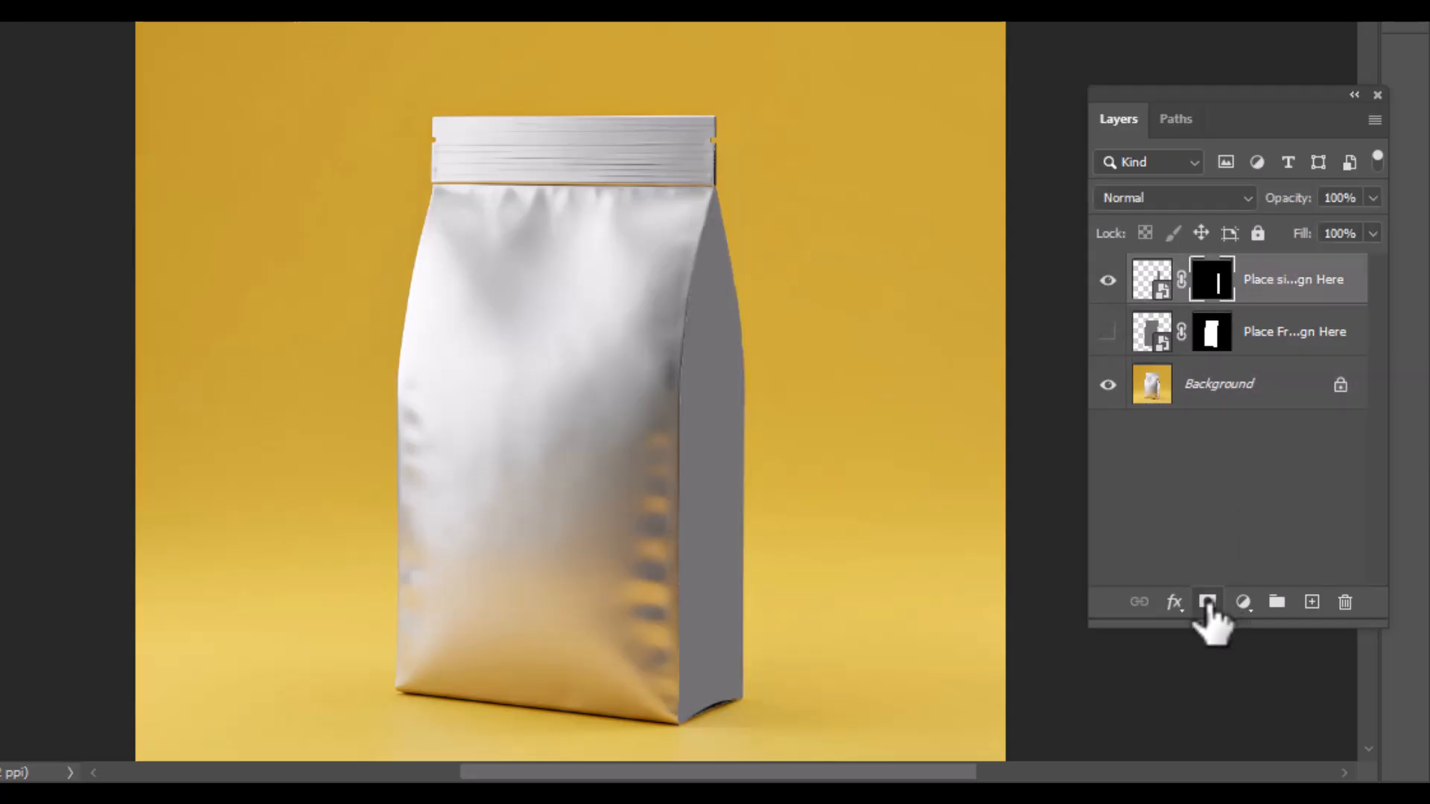
left_click(1109, 332)
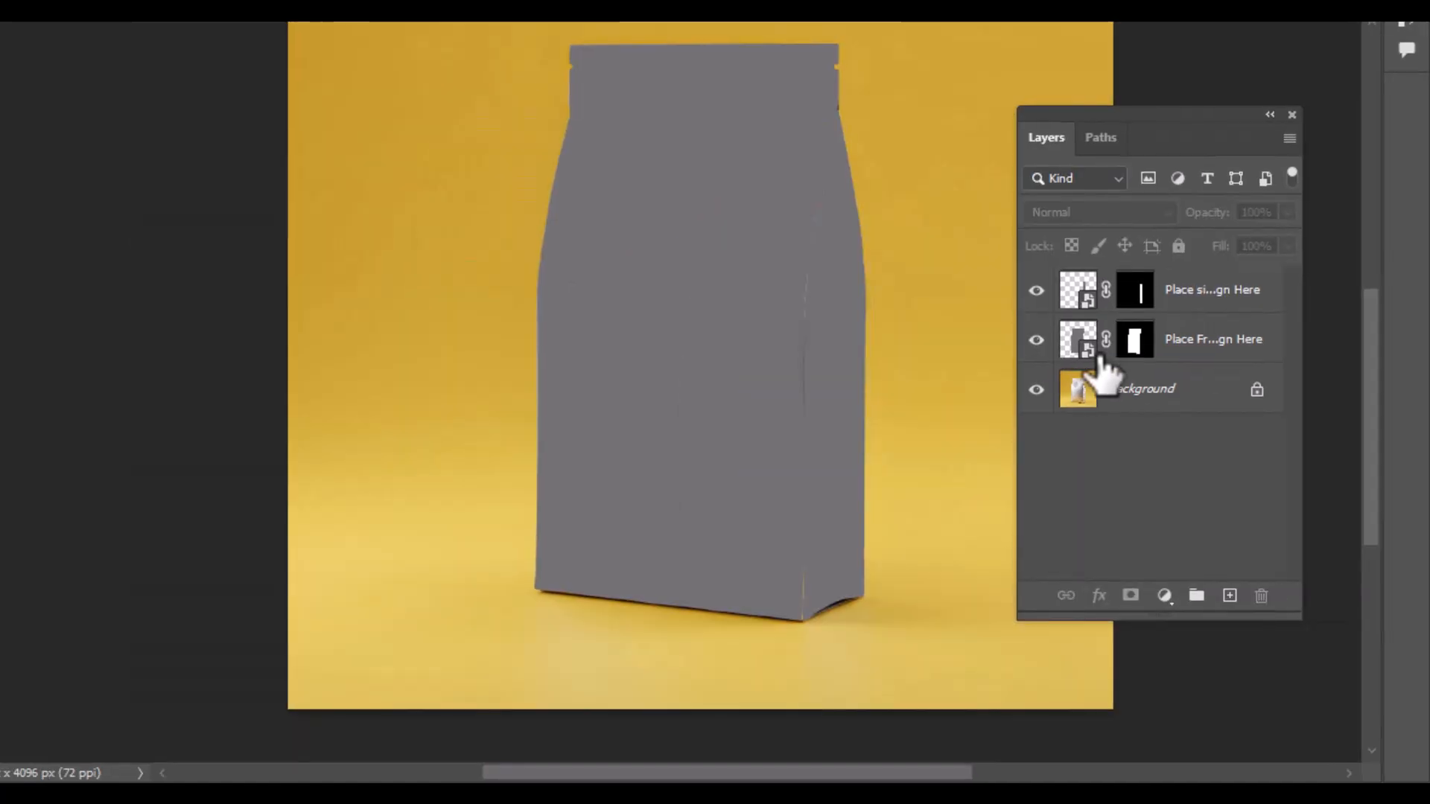
Place the tea-bag-design artwork as an embedded image in the Place Front Design Here smart object, then save and close it.
left_click(1079, 344)
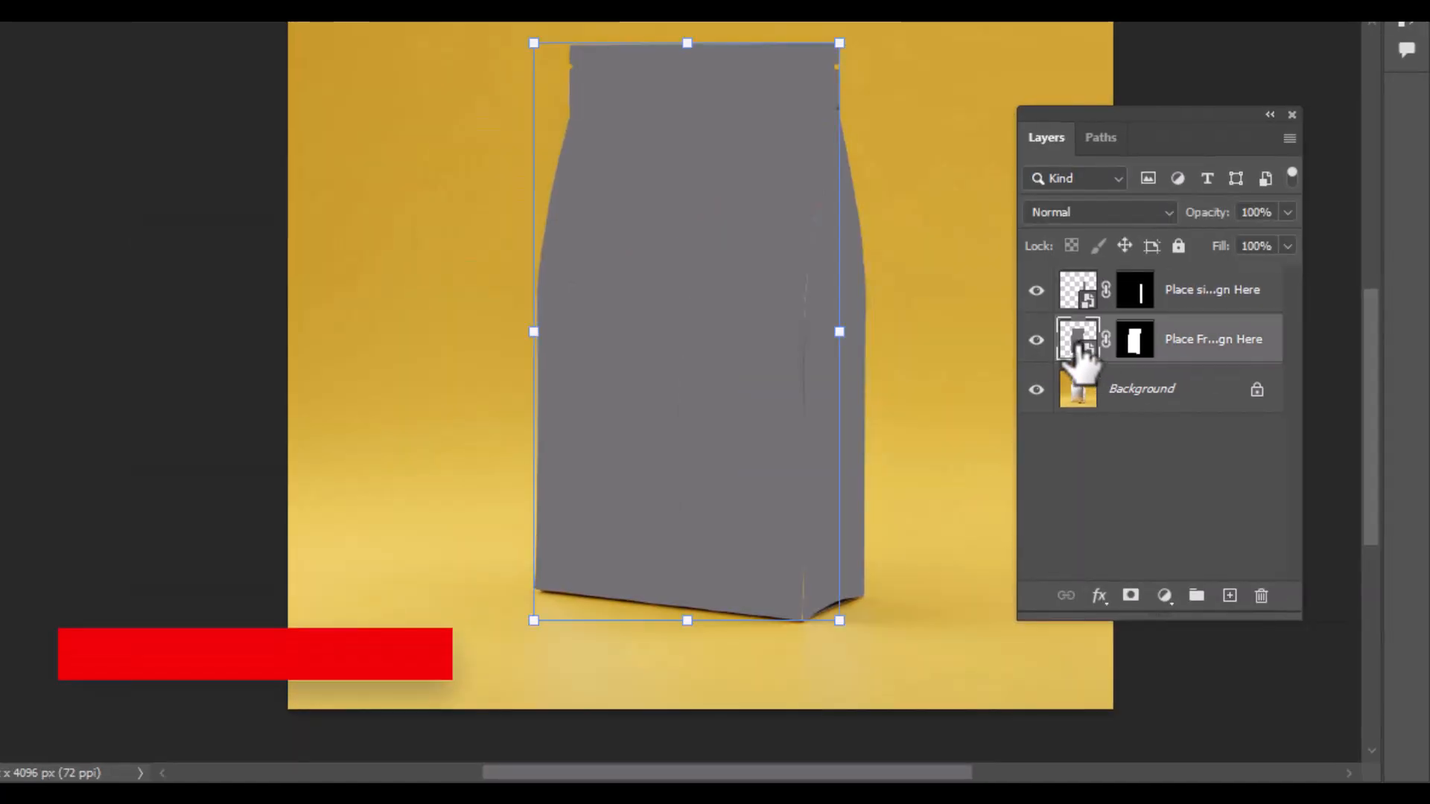
double_click(1080, 347)
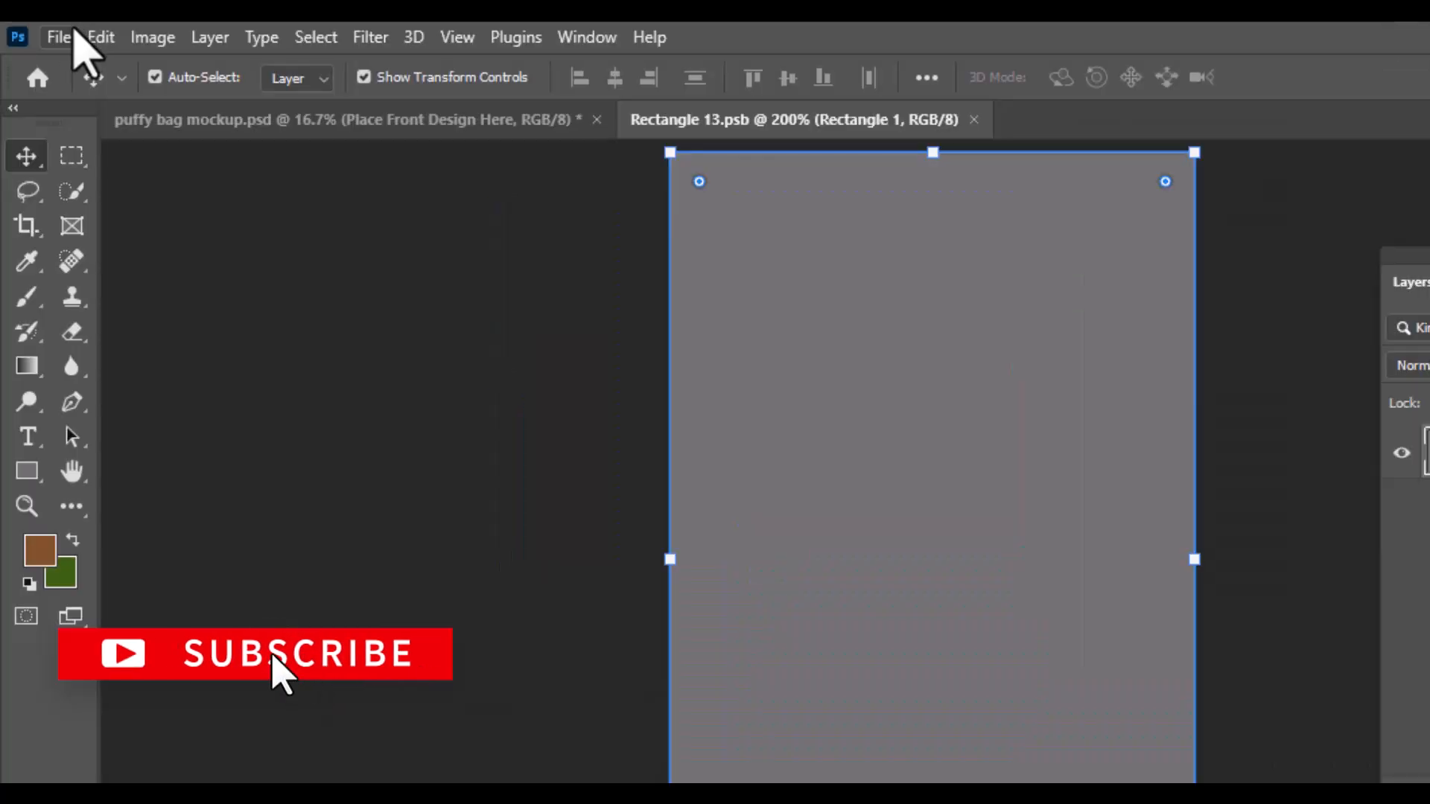
left_click(60, 37)
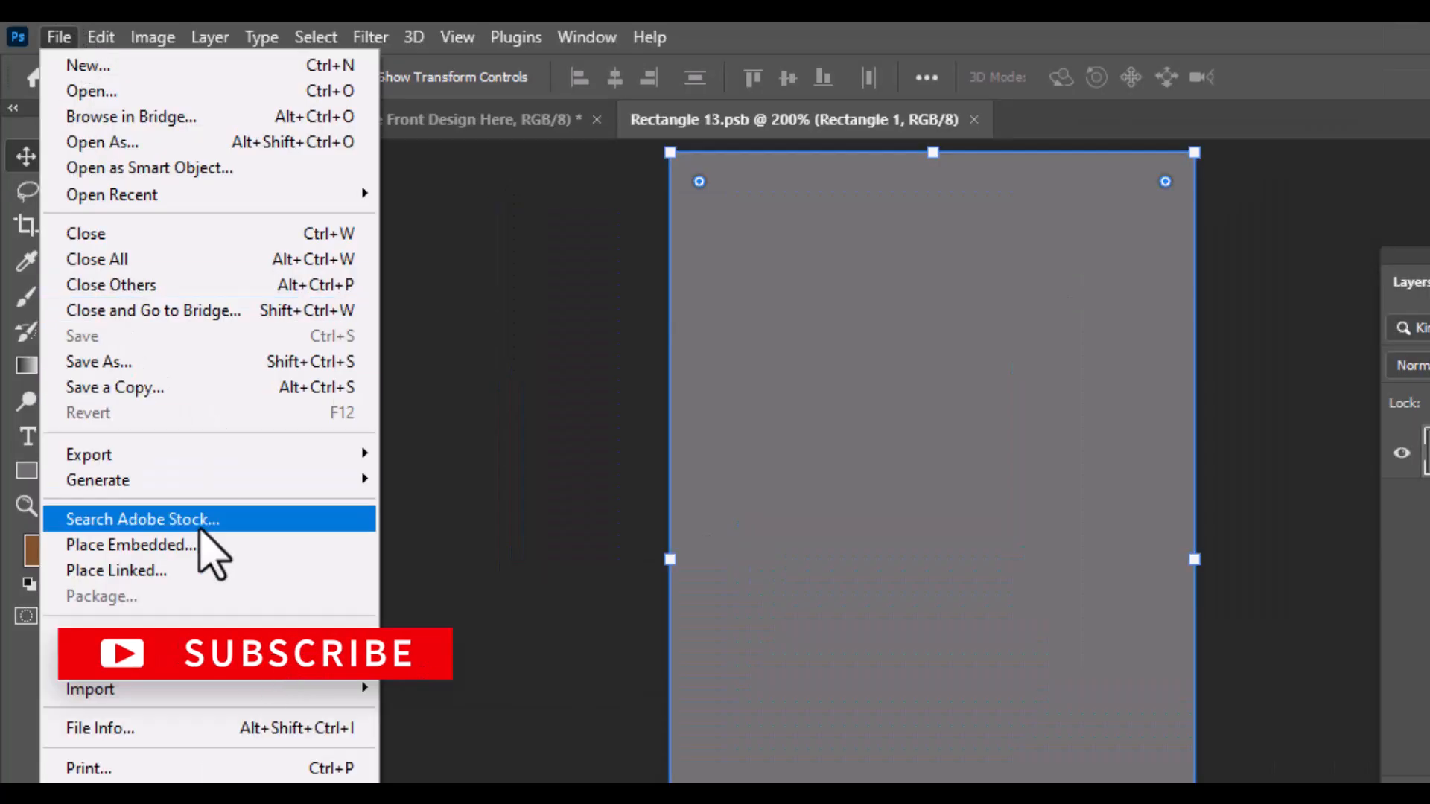
left_click(201, 545)
double_click(609, 491)
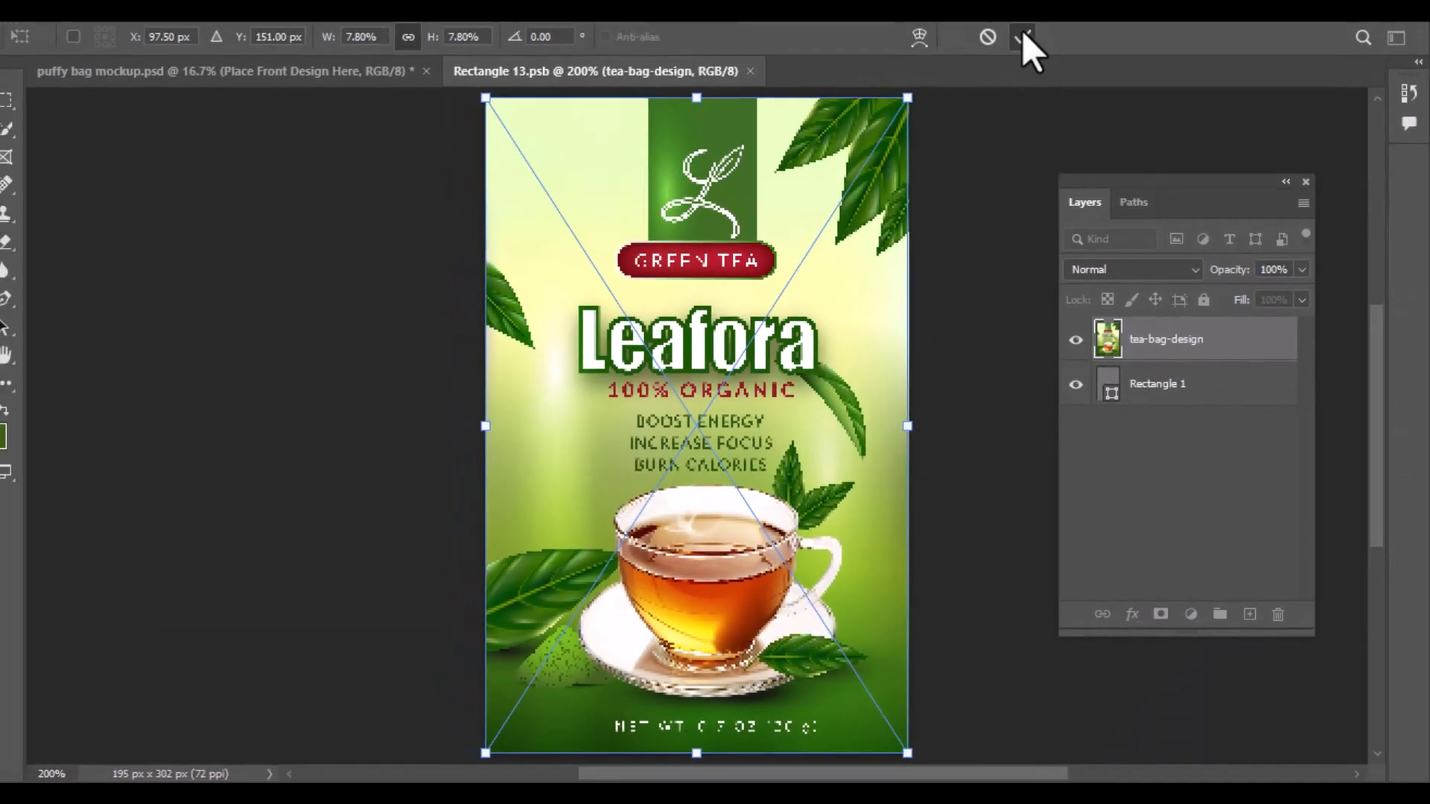
left_click(1022, 33)
key("ctrl+s")
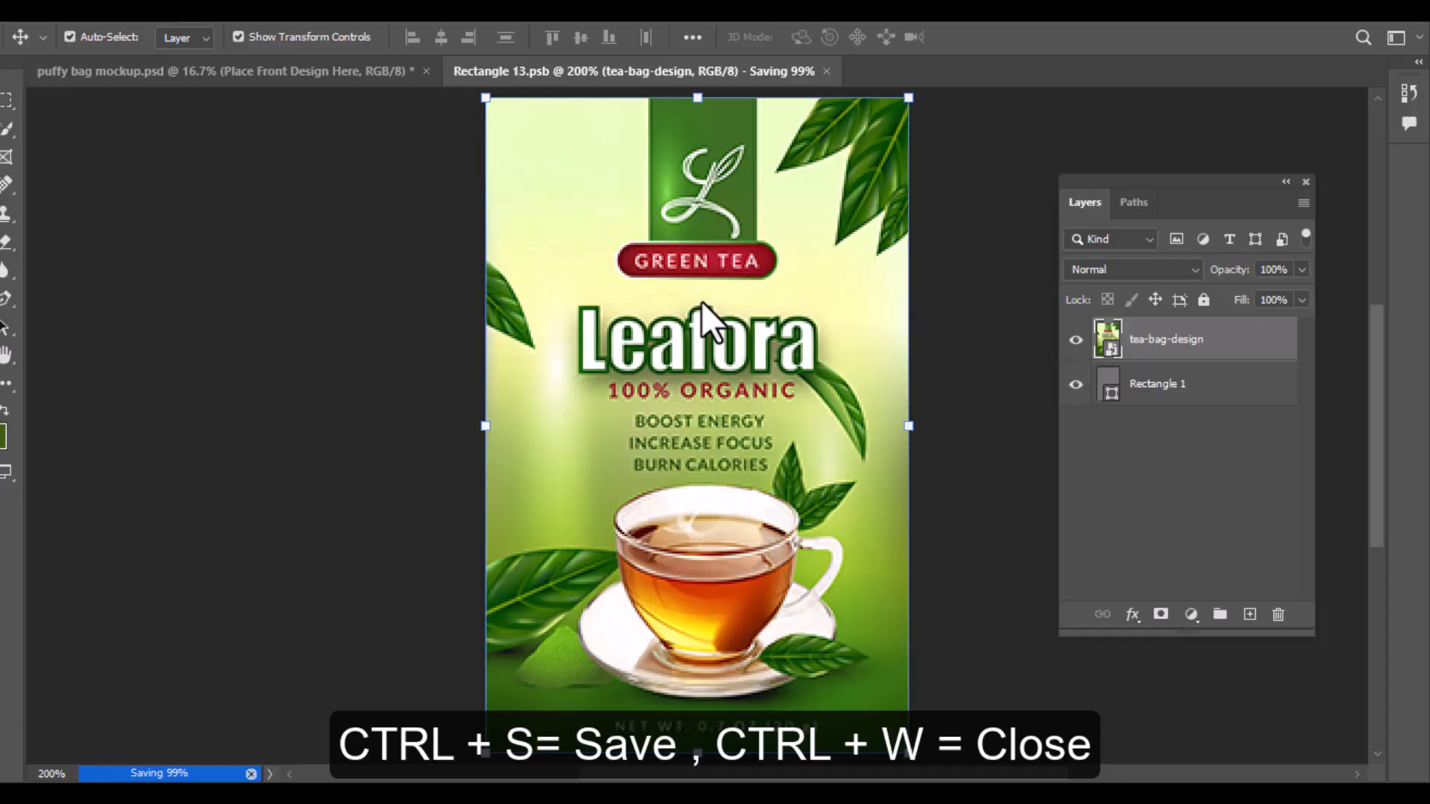
key("ctrl+w")
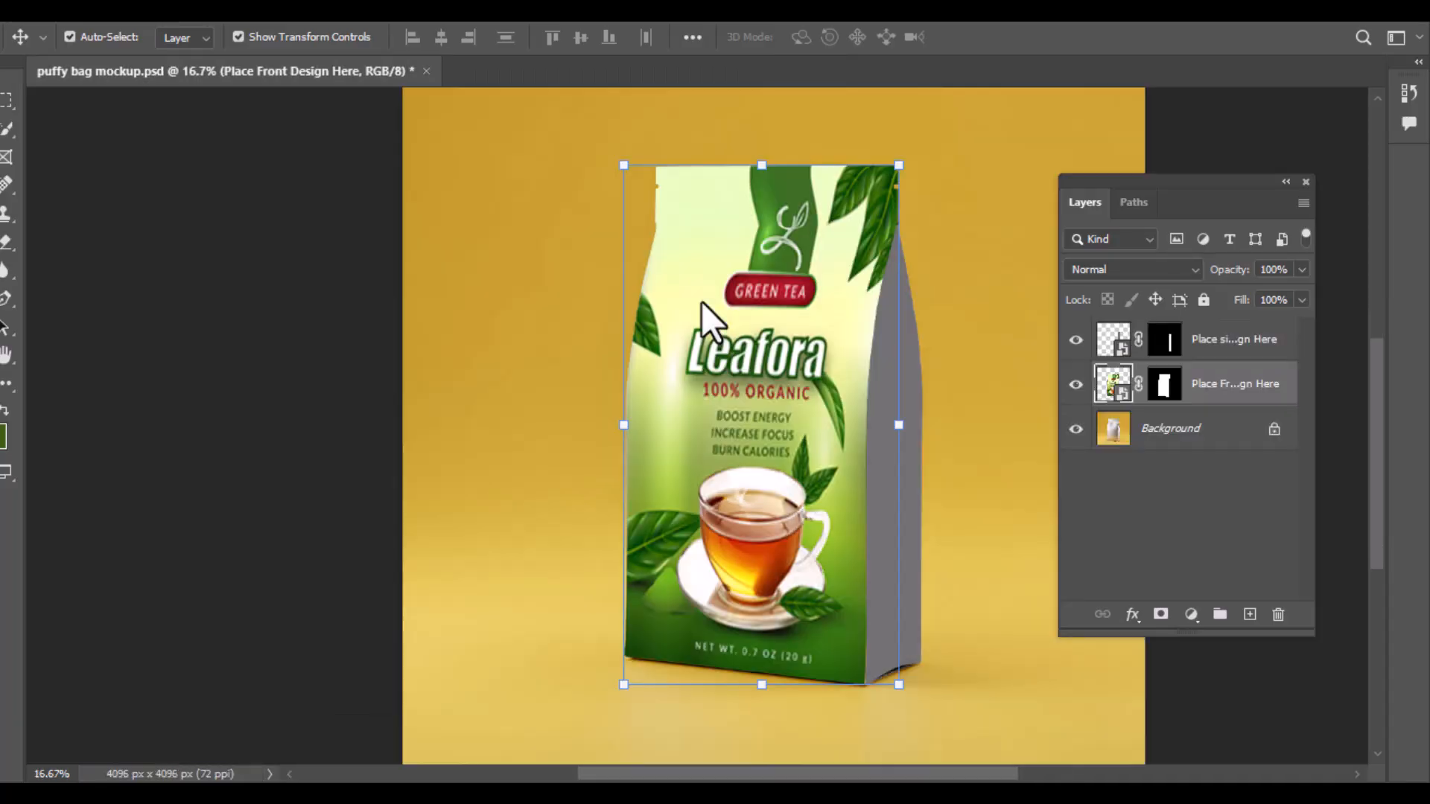
Sample the dark green near the bag front's lower edge and fill the Place side Design Here smart object's rectangle with it.
right_click(25, 77)
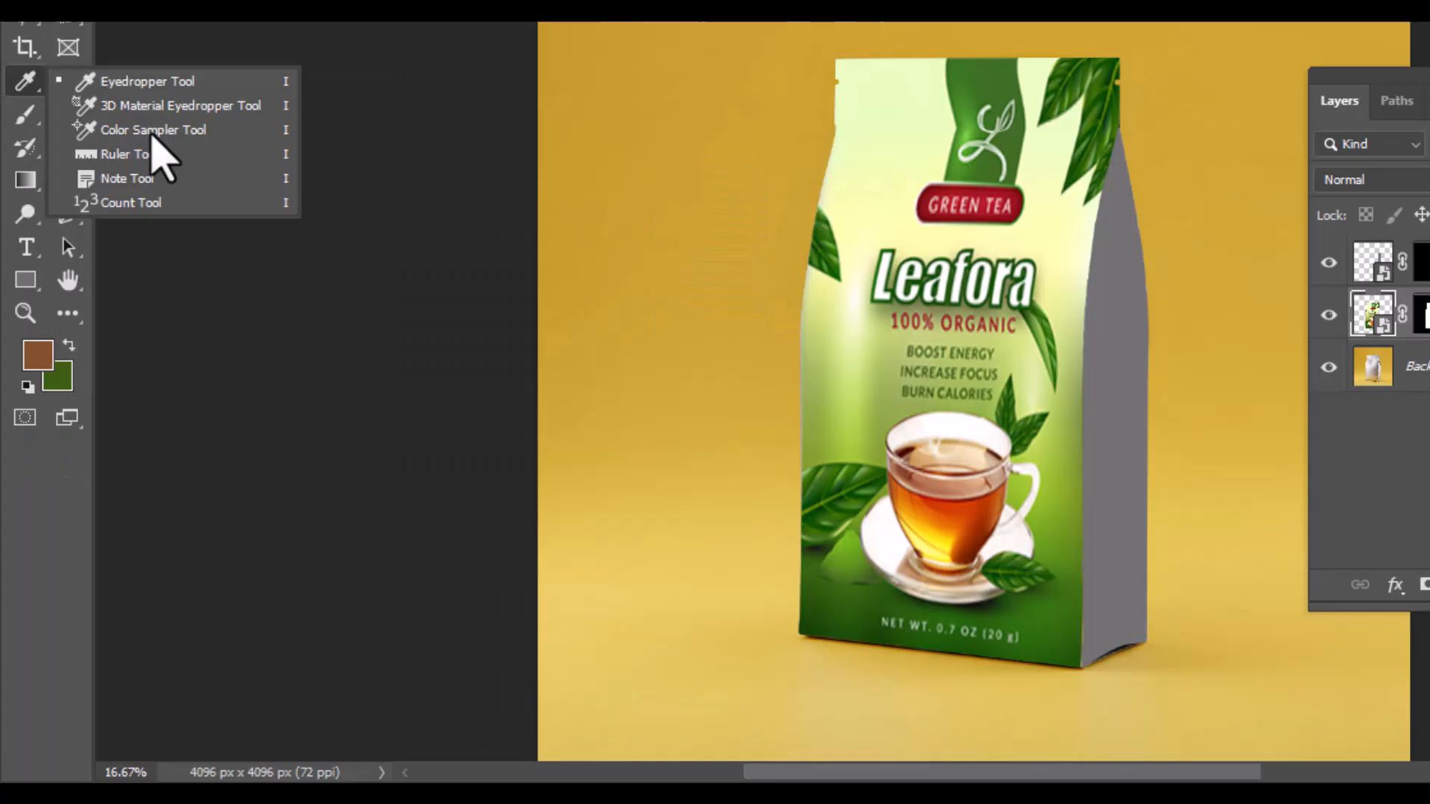
left_click(197, 79)
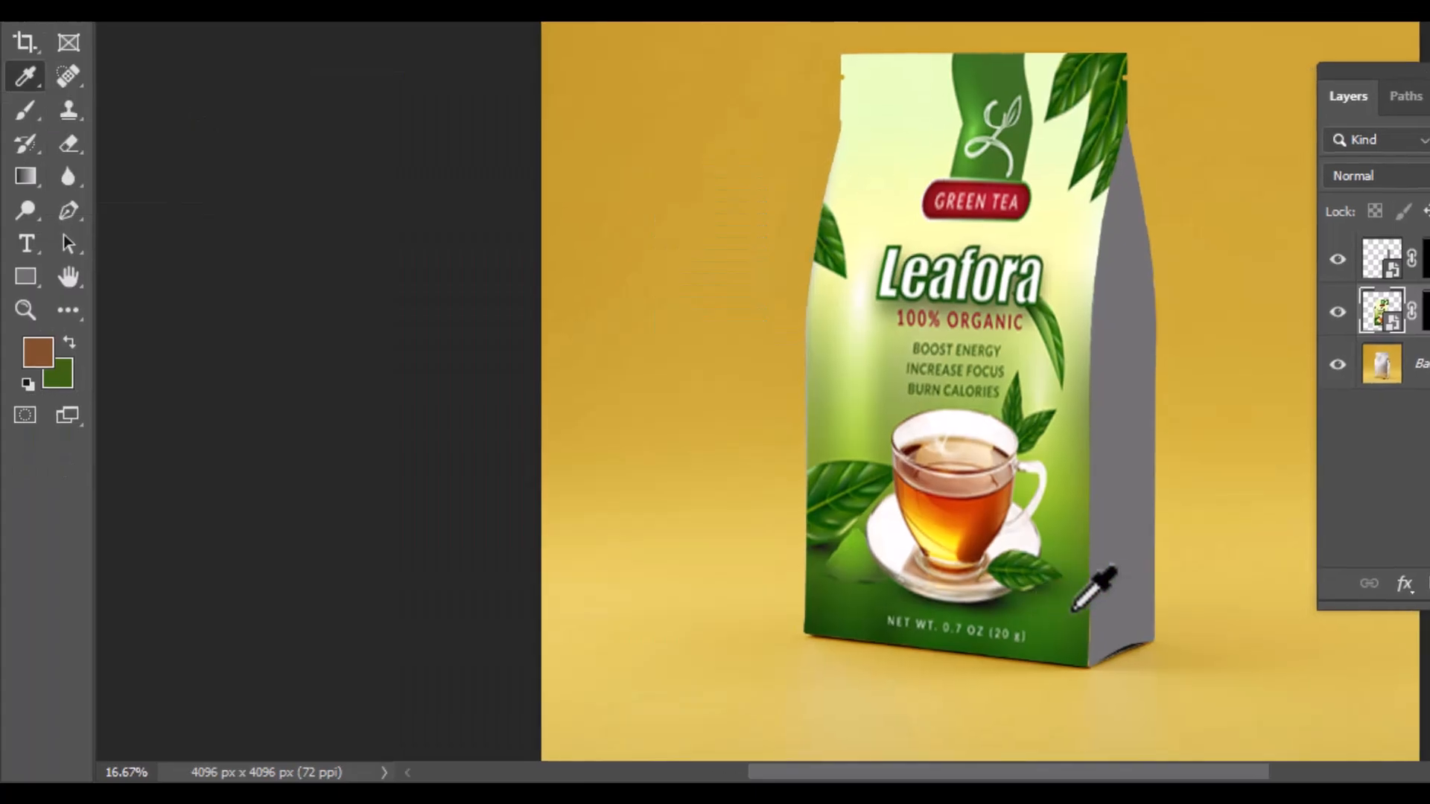
left_click(1073, 609)
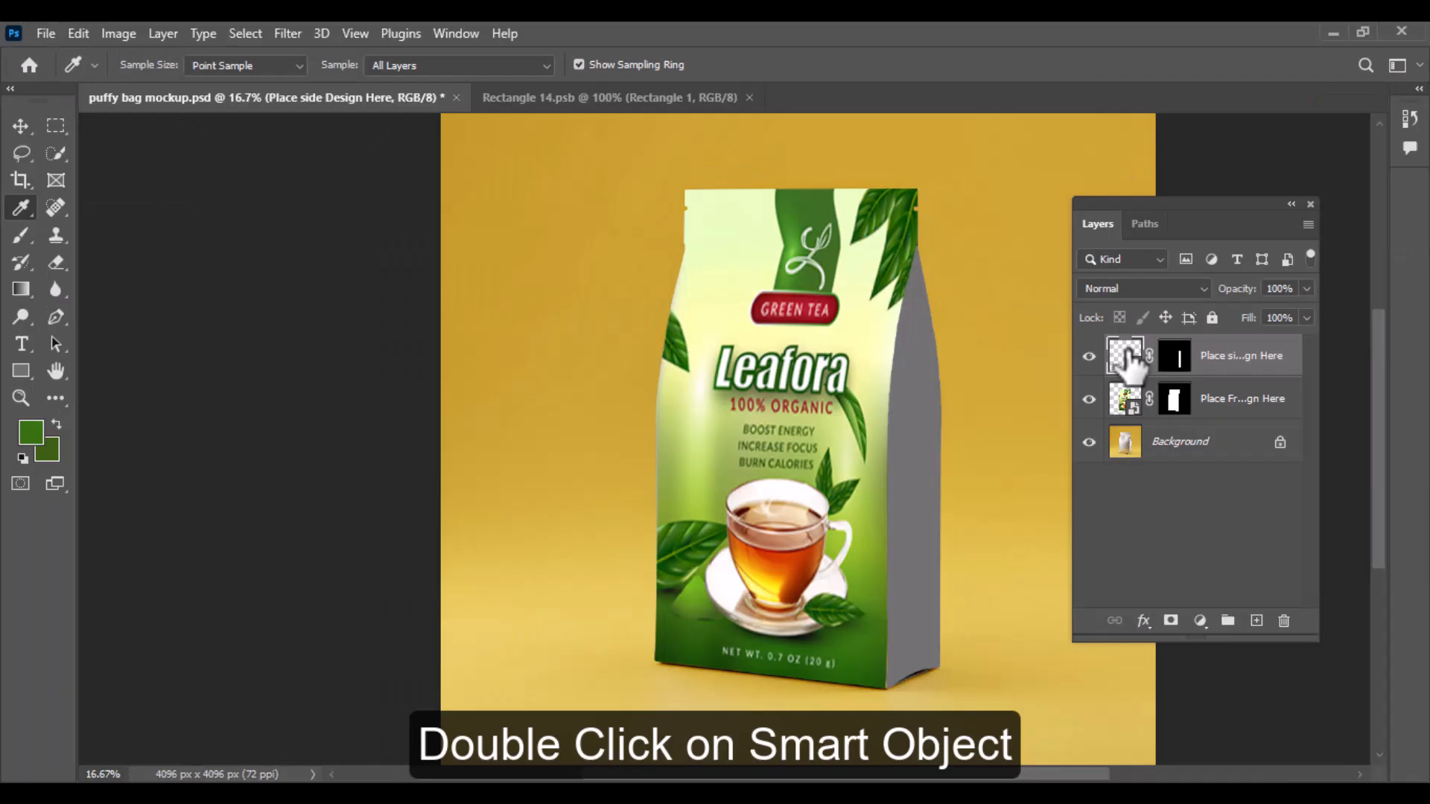
double_click(1382, 260)
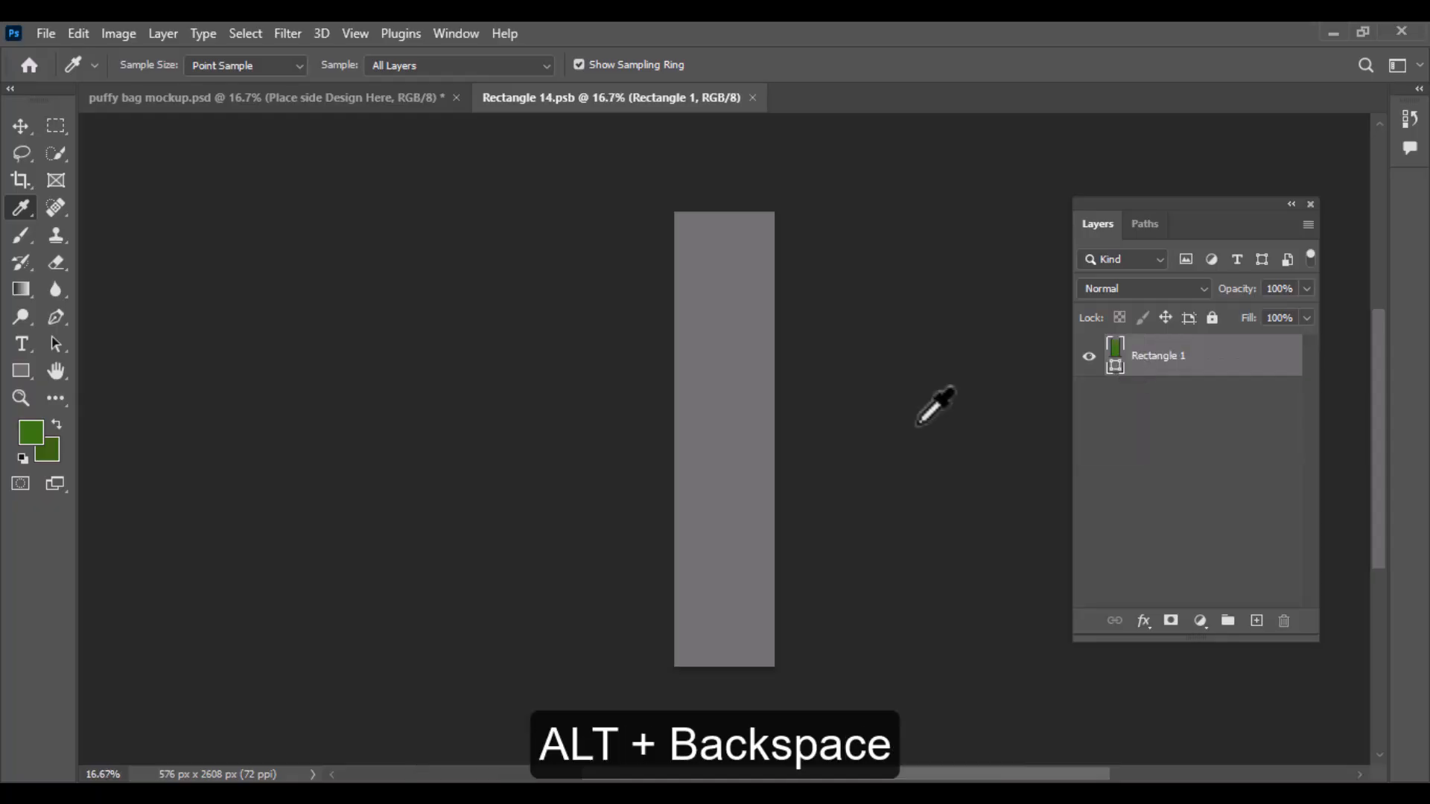
key("alt+BackSpace")
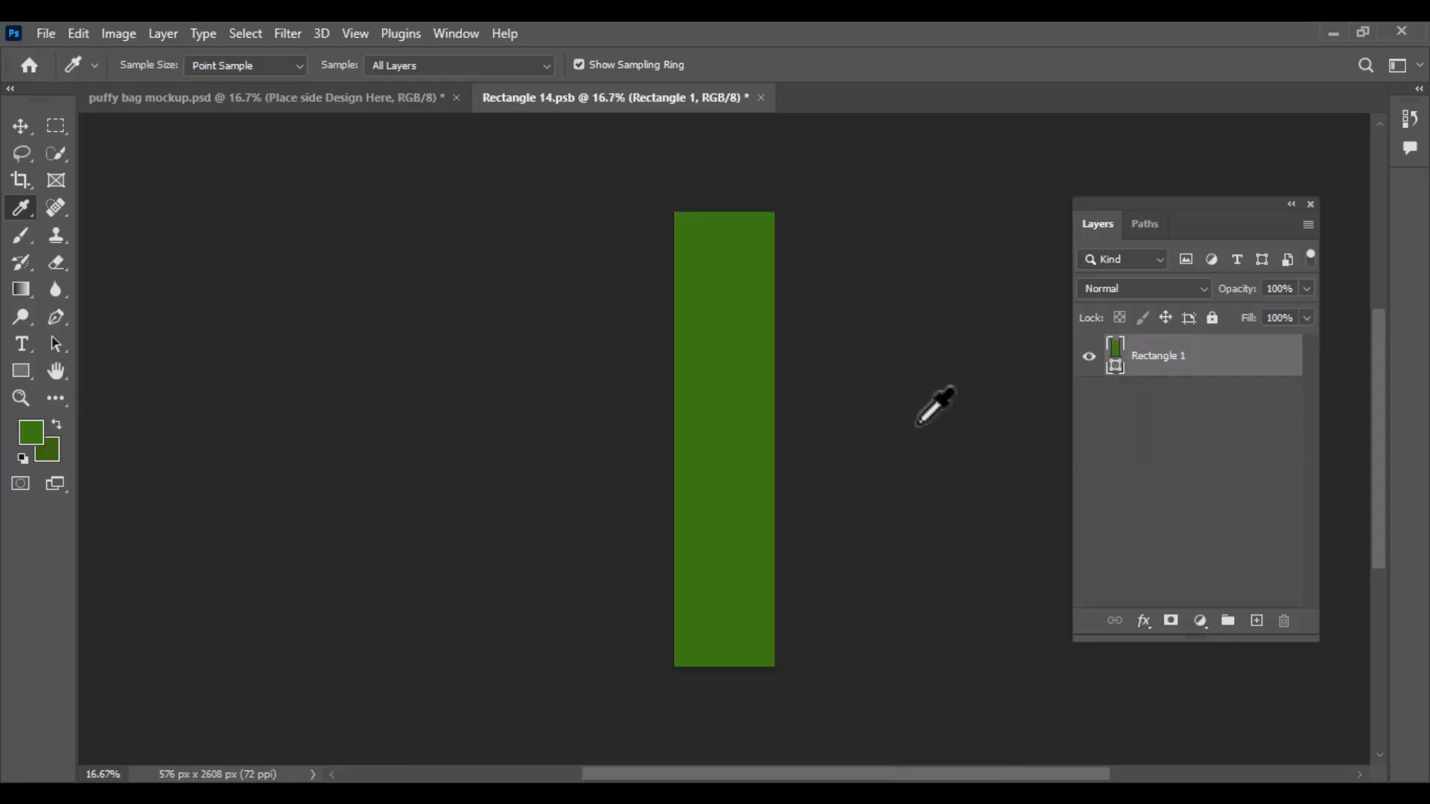
Place the bar-code image as an embedded image on the lower part of the green side rectangle, turned to run vertically.
key("v")
left_click(46, 33)
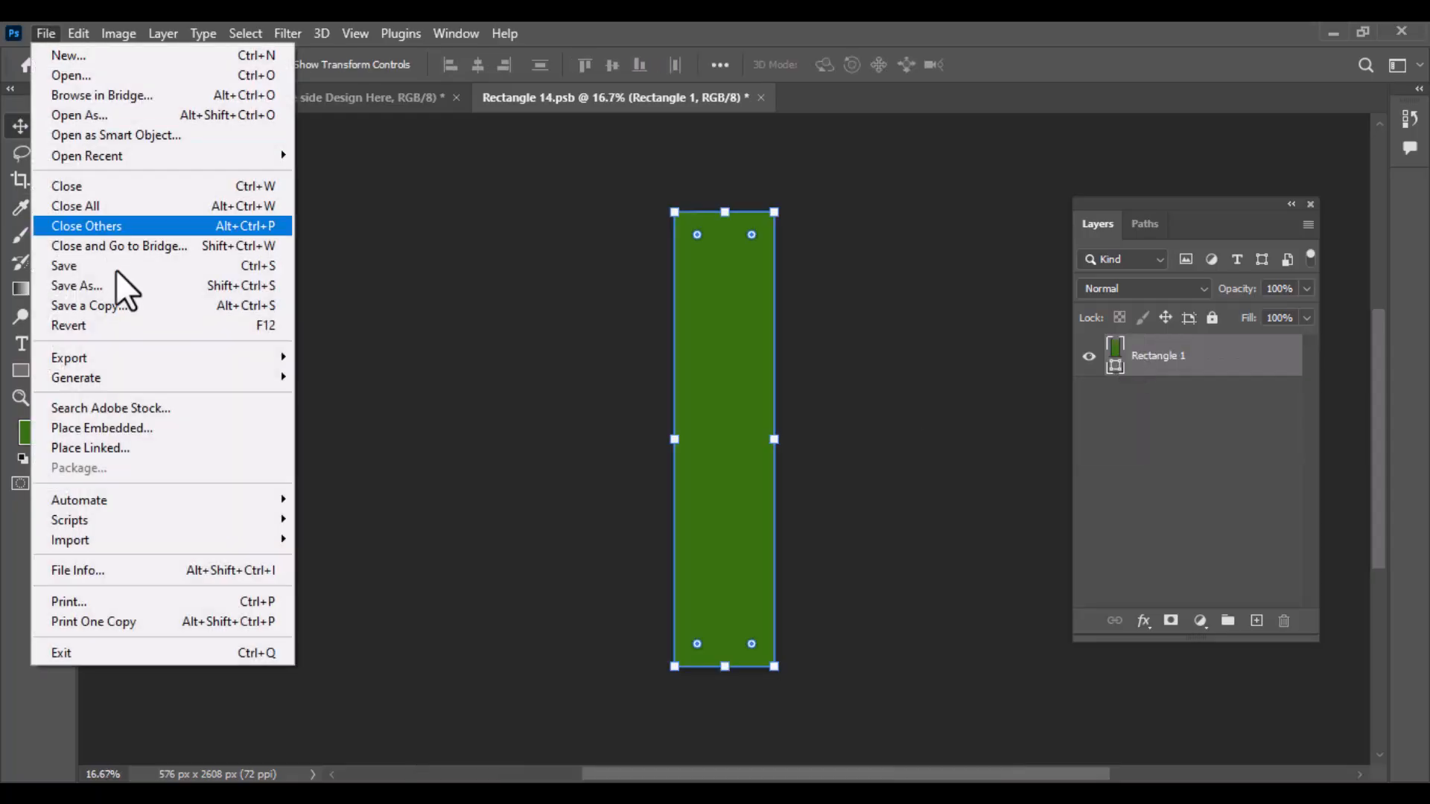
left_click(190, 430)
double_click(232, 277)
left_click_drag(783, 480, 659, 496)
mouse_move(750, 499)
left_mouse_down()
mouse_move(728, 511)
mouse_move(729, 571)
mouse_move(748, 486)
left_mouse_up()
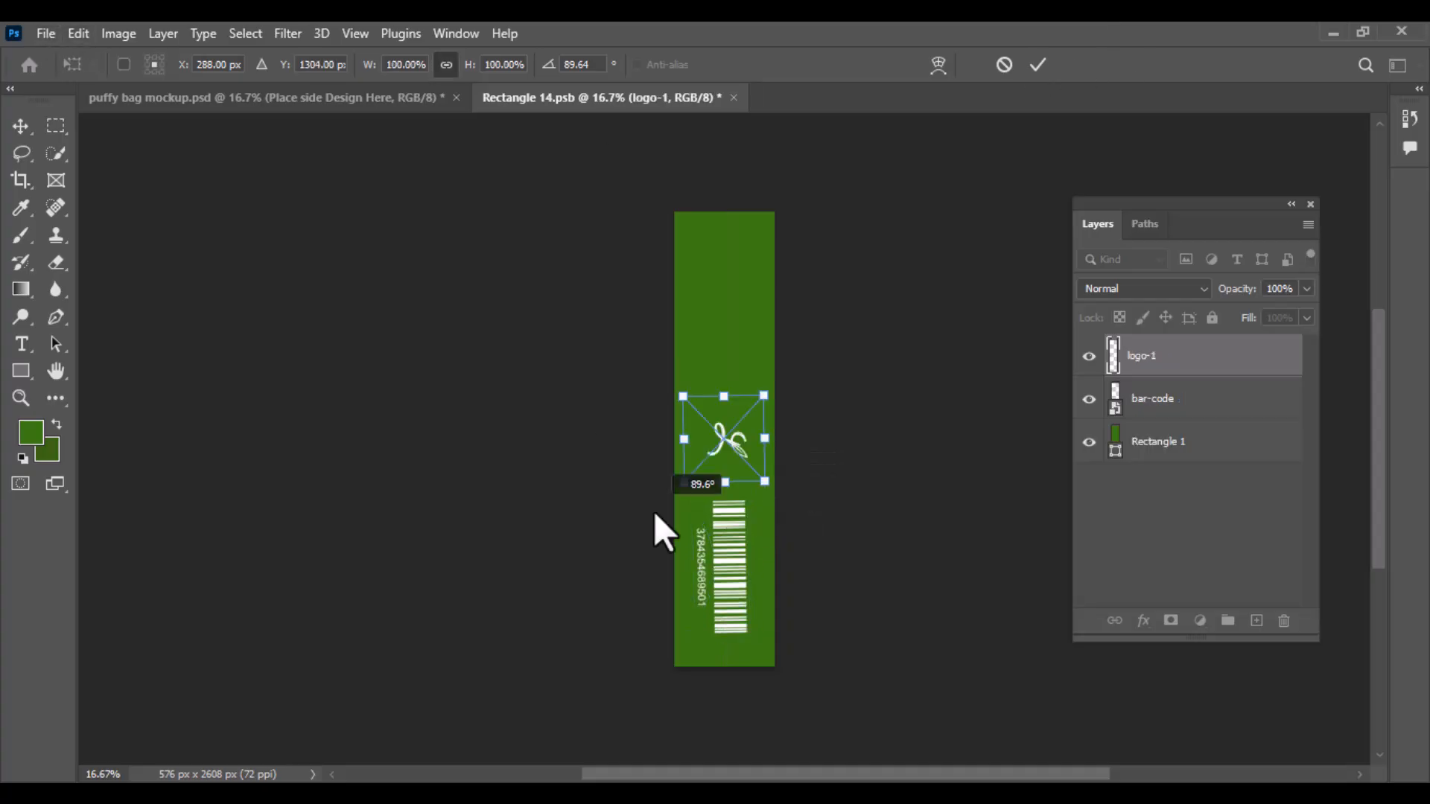
Rotate the logo-1 image to about 90.91° and position it centred above the barcode, then save and close the side smart object.
left_click_drag(654, 511, 650, 517)
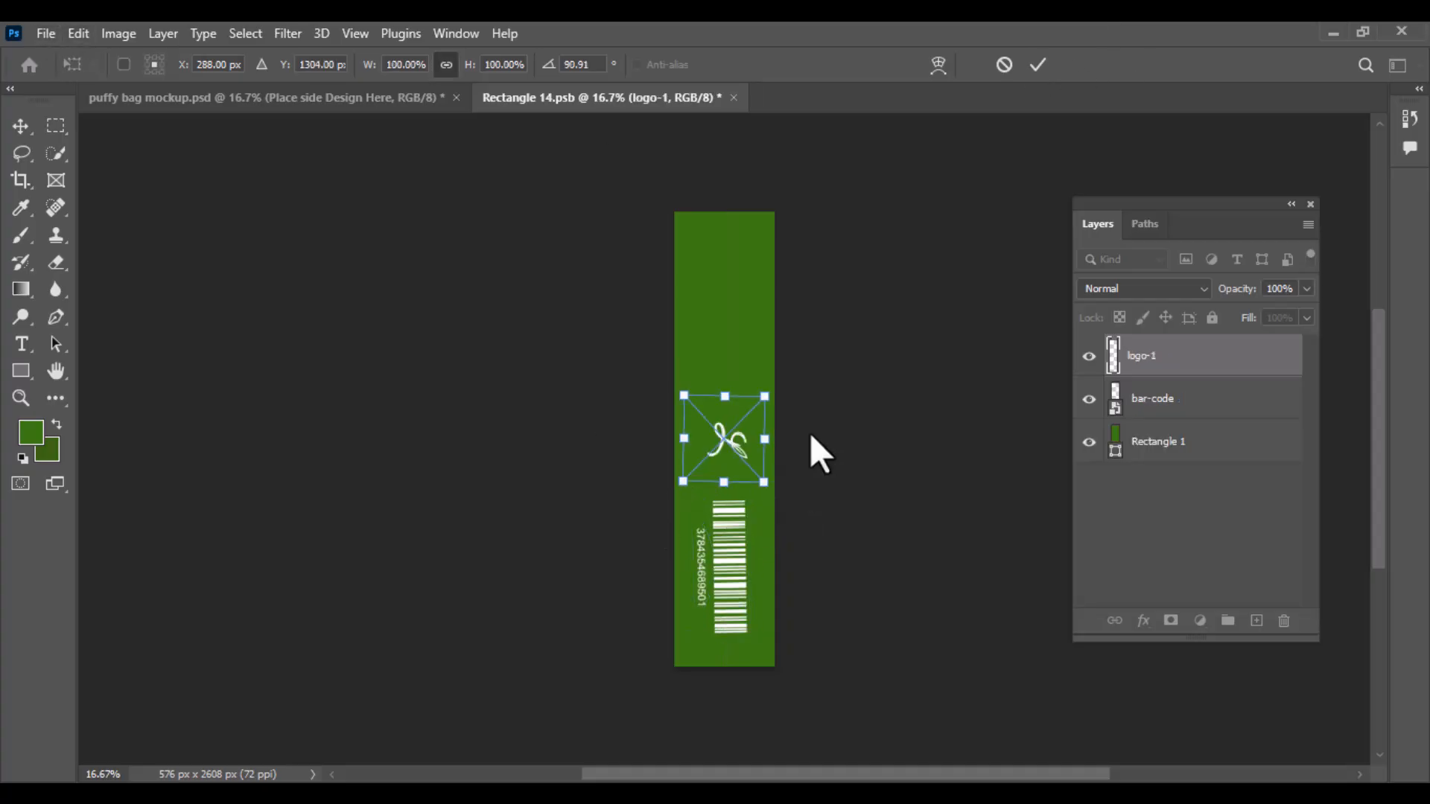
left_click_drag(743, 399, 746, 423)
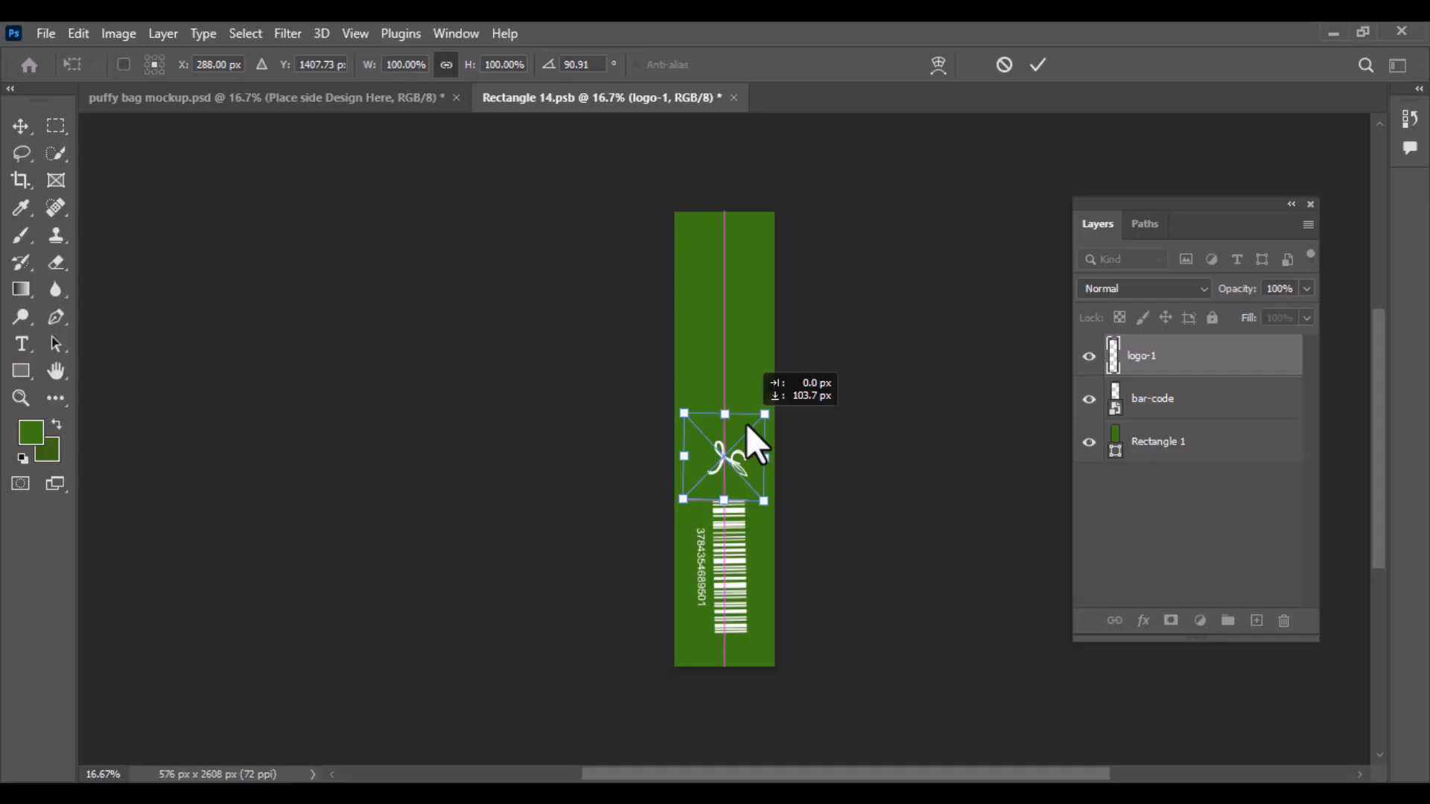
left_click(1038, 64)
key("ctrl+s")
key("ctrl+w")
Load the side and front design layers' masks as one combined selection of the whole bag.
left_click(717, 325)
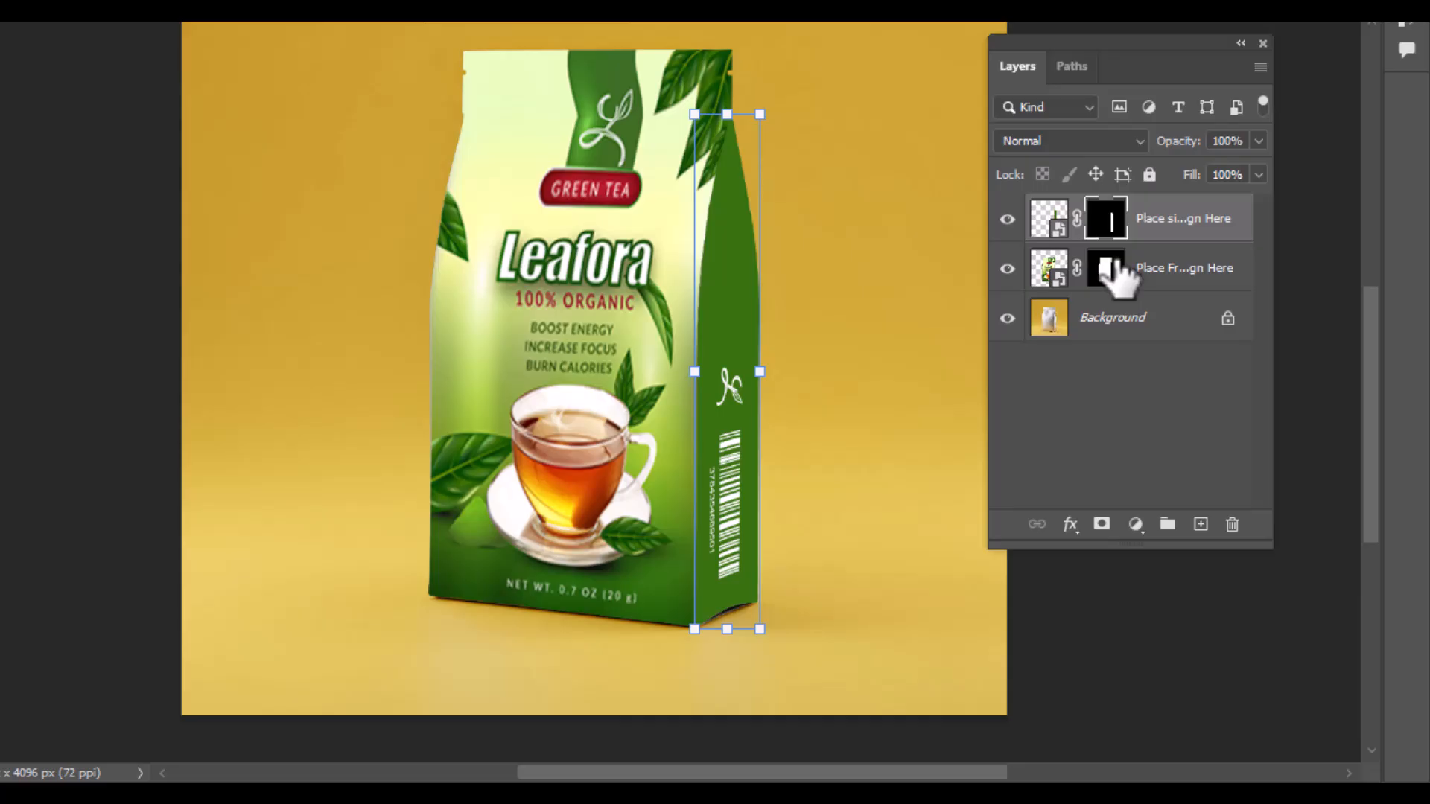
left_click(1176, 362)
right_click(1115, 228)
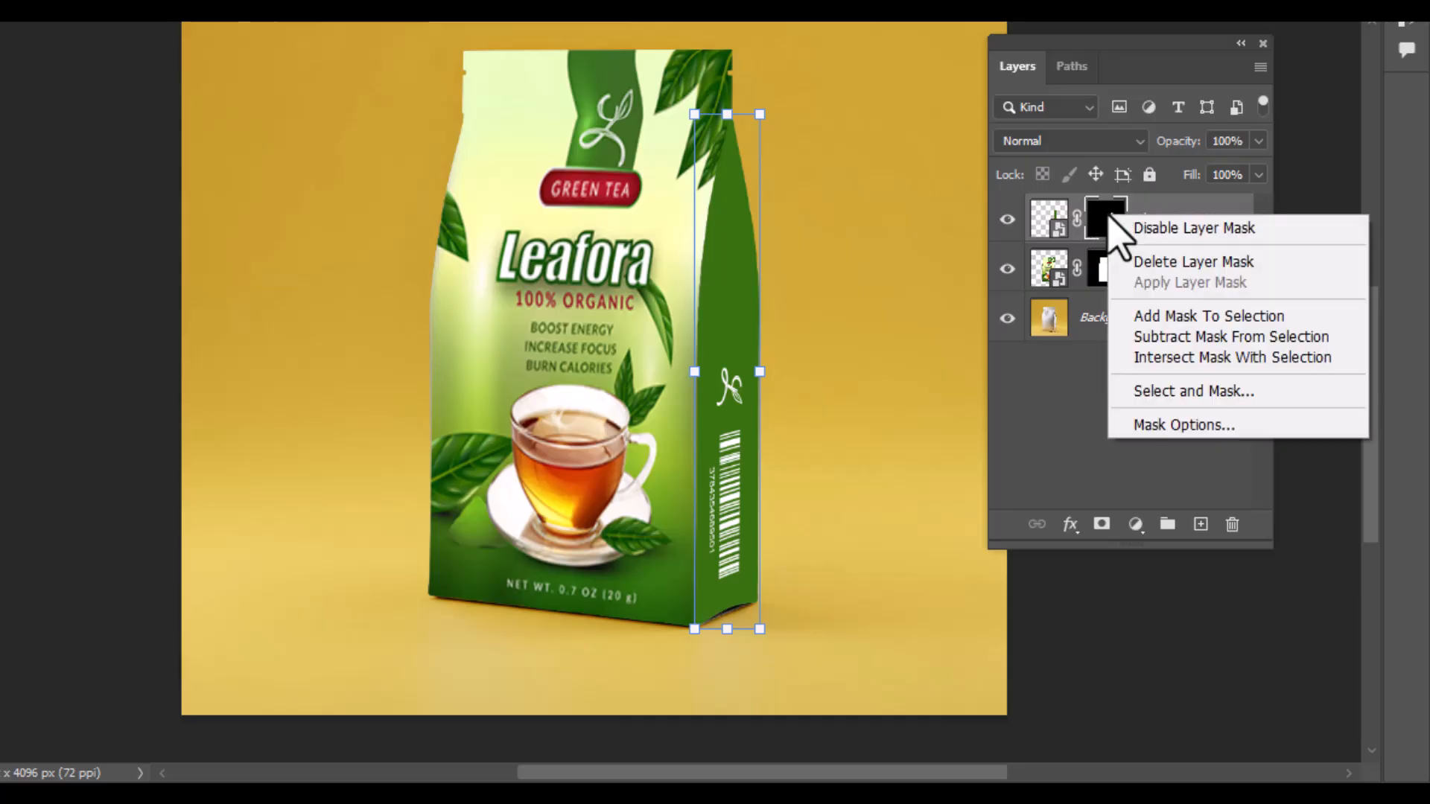
left_click(1205, 320)
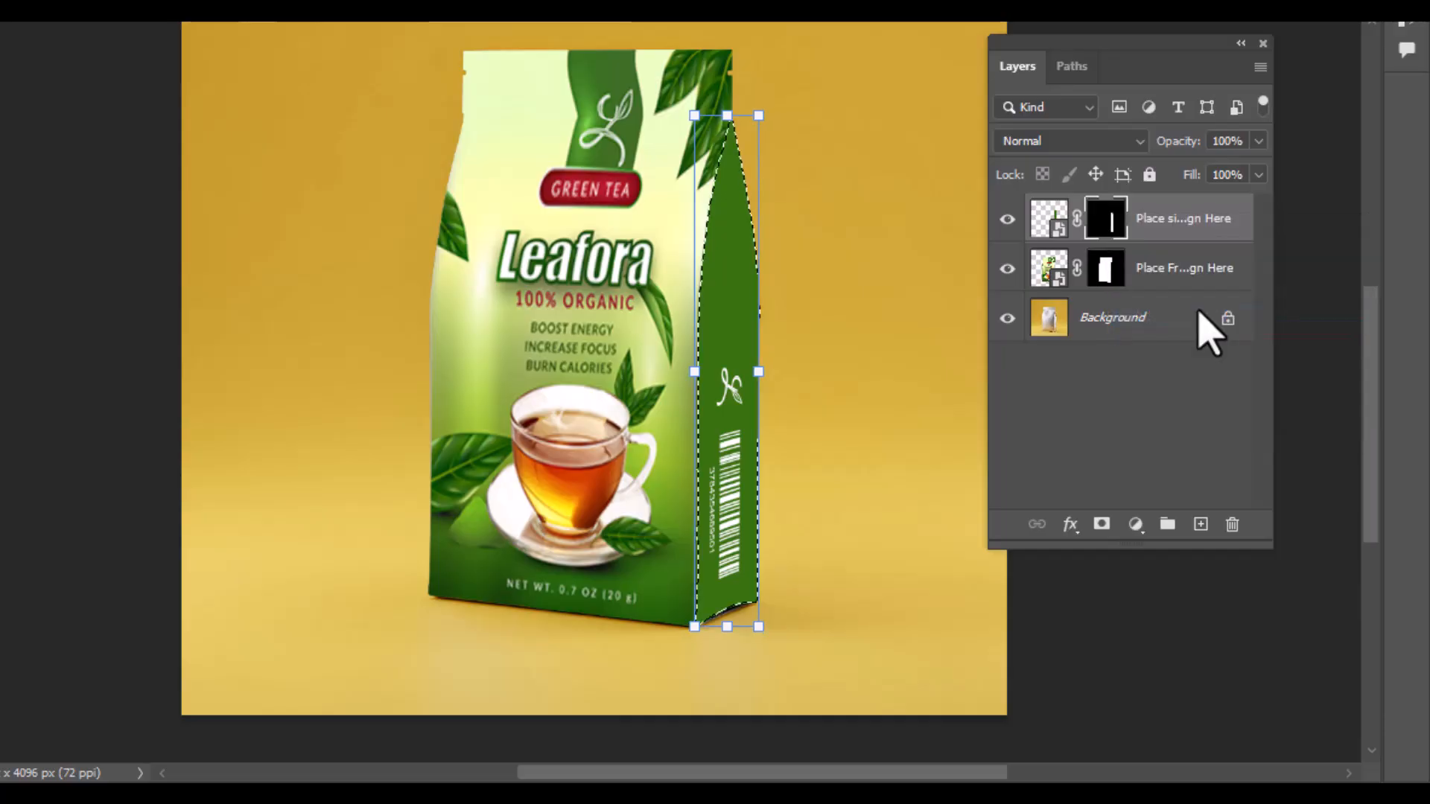
right_click(1110, 273)
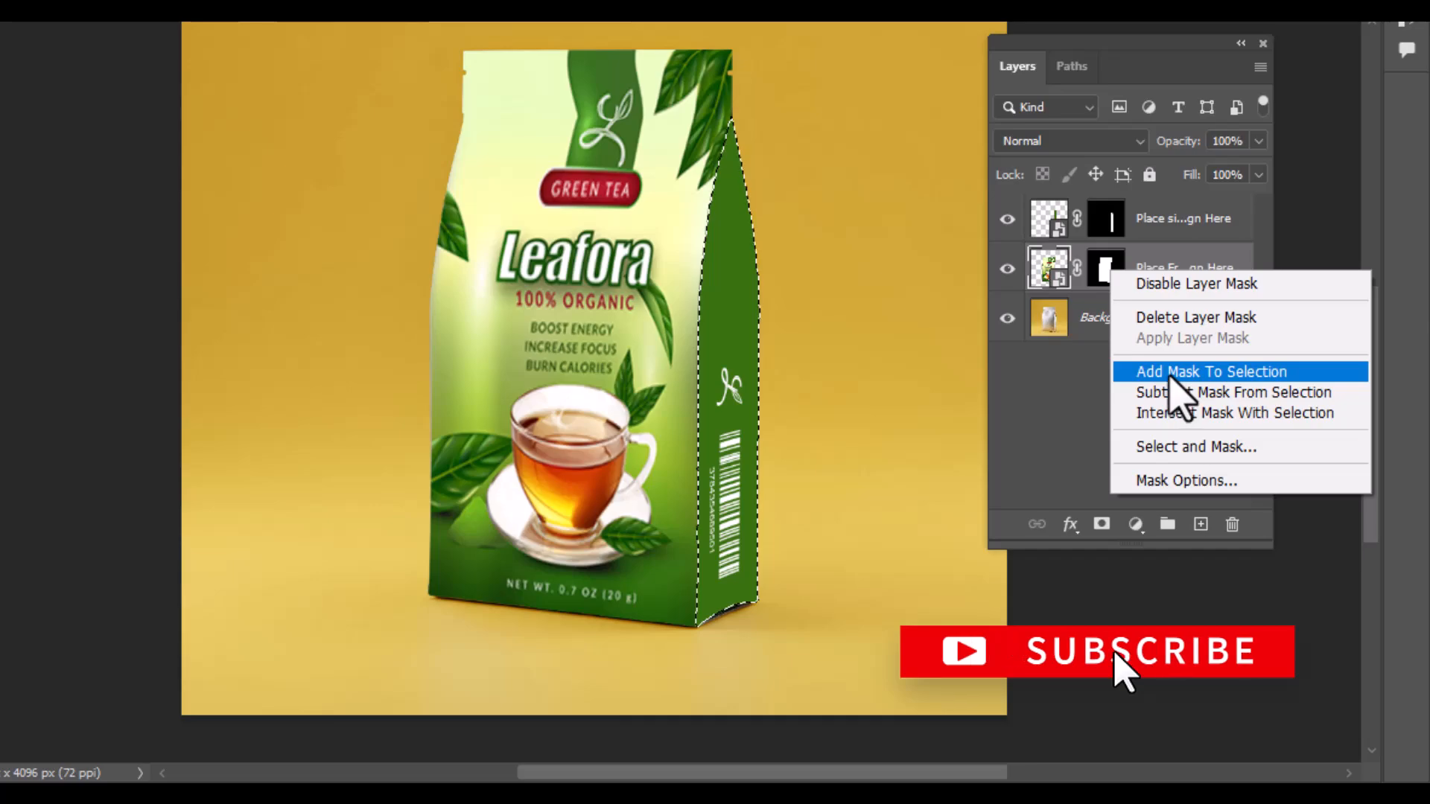
left_click(1180, 373)
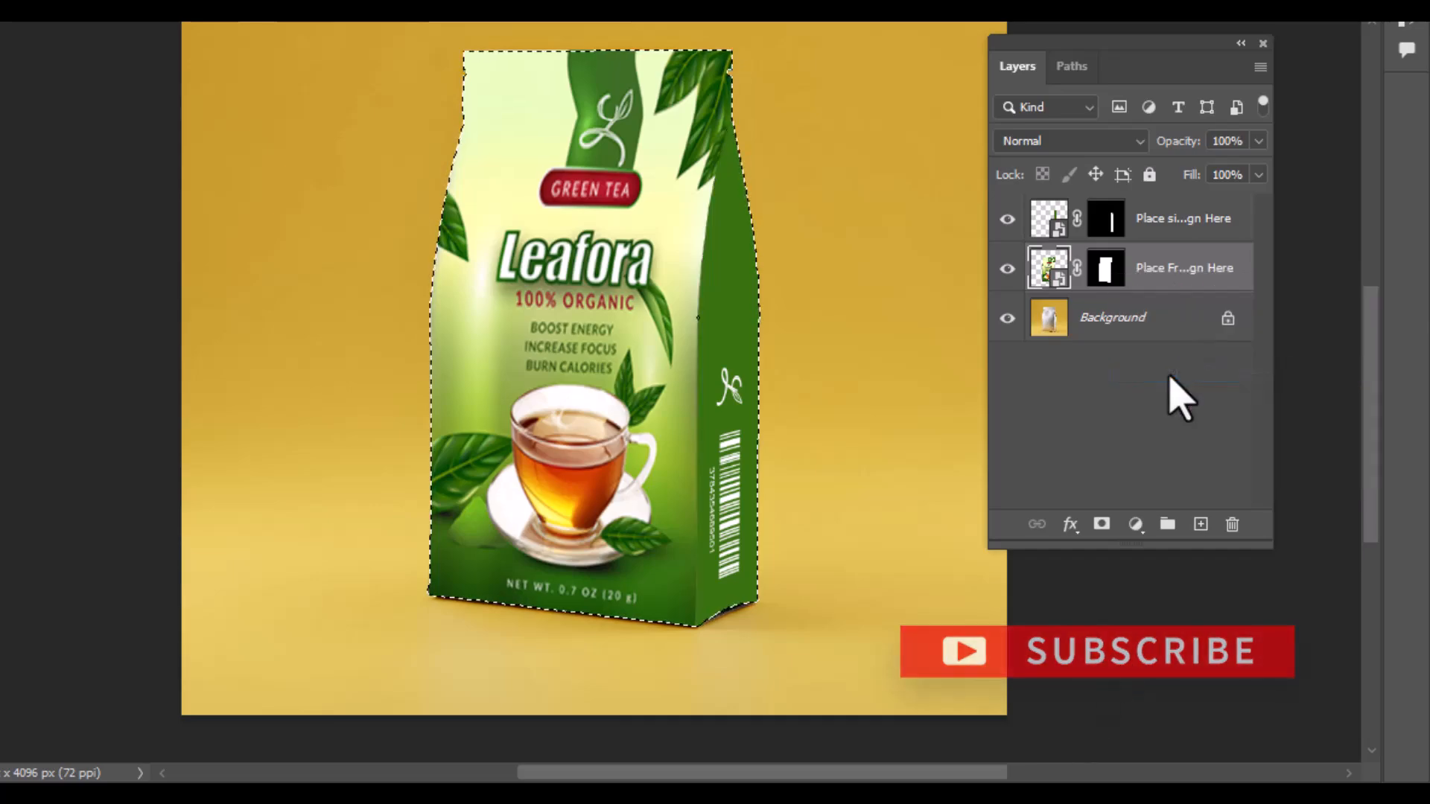
Copy the selected bag from the Background layer to a new layer and duplicate that layer twice.
left_click(1138, 321)
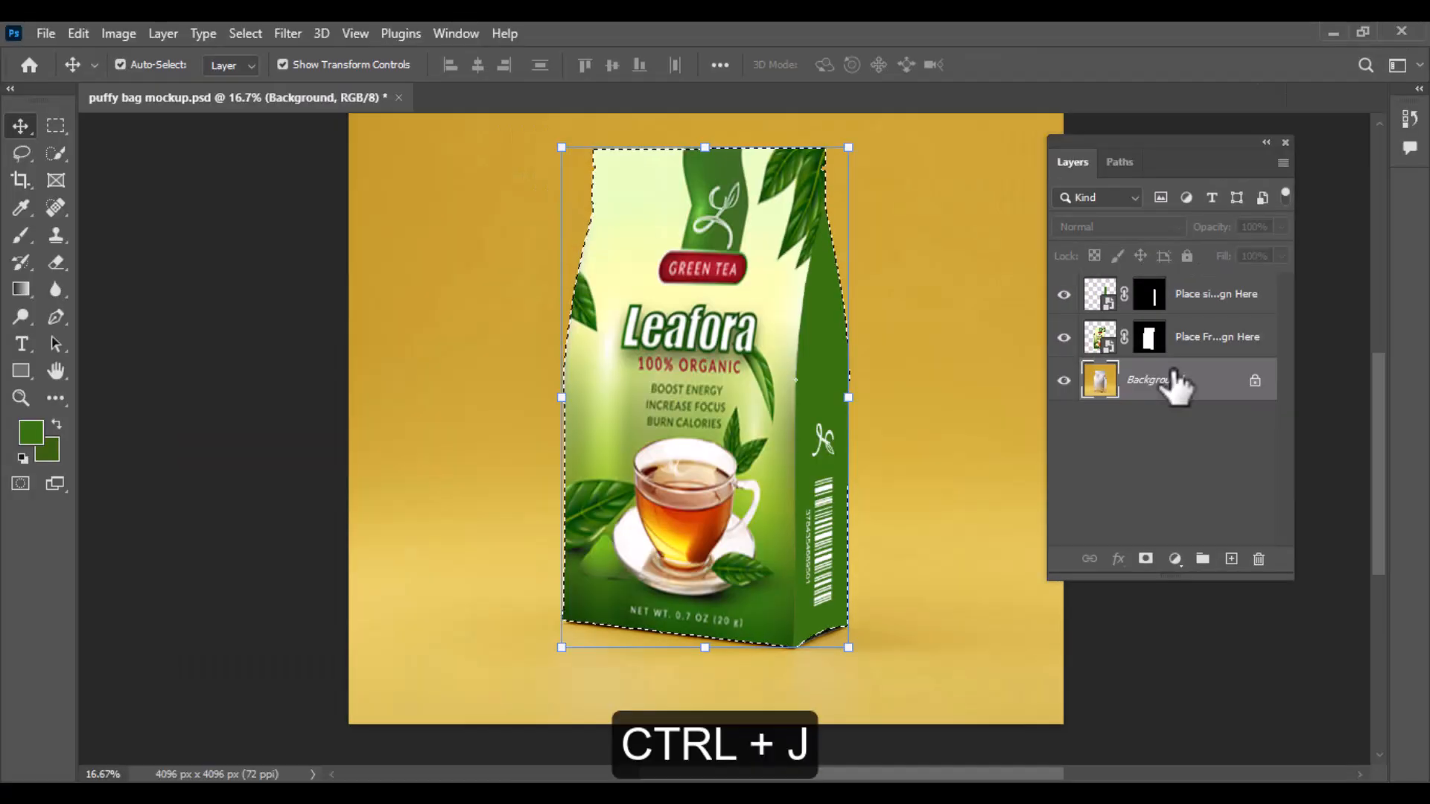
key("ctrl+plus")
key("ctrl+j")
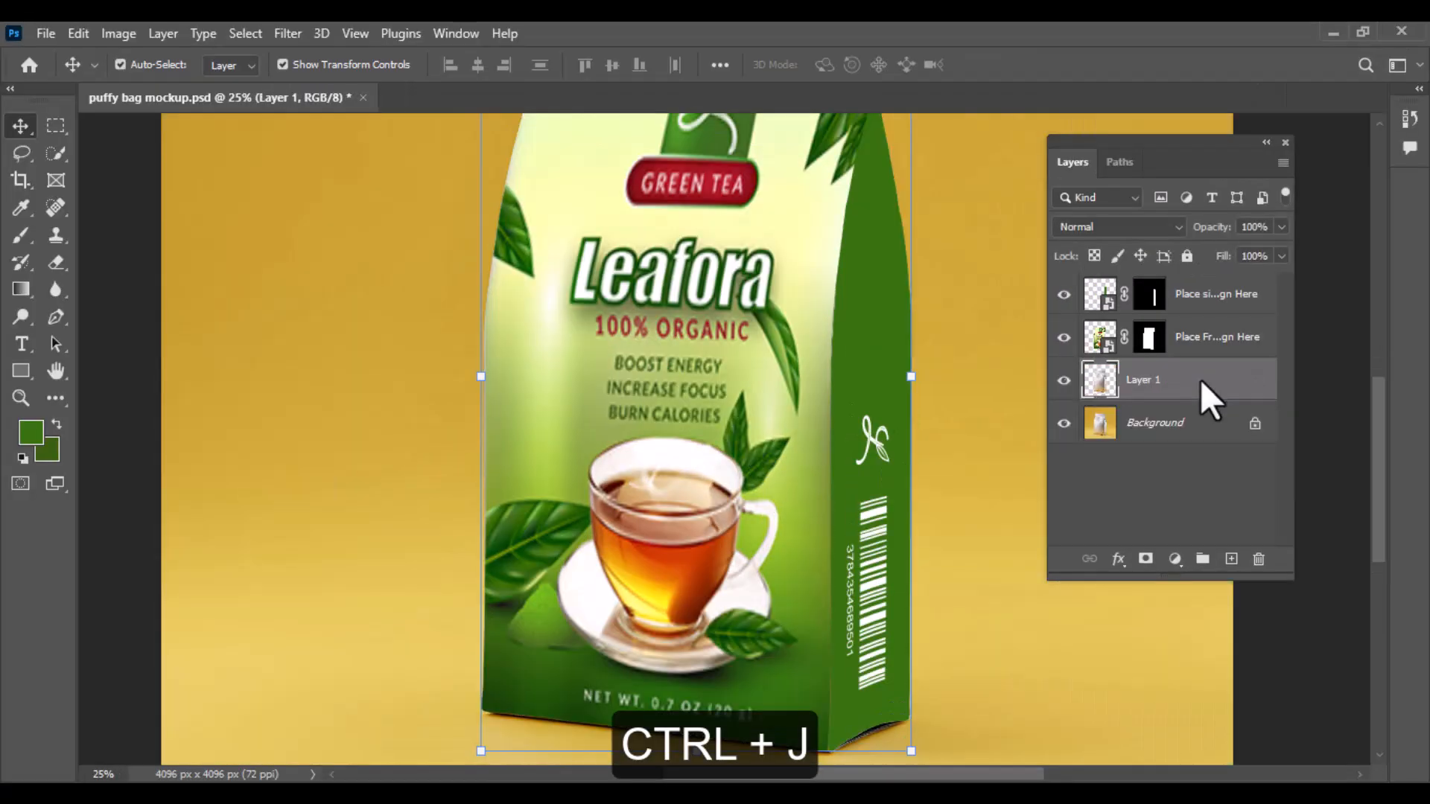
key("ctrl+j")
key("ctrl+j")
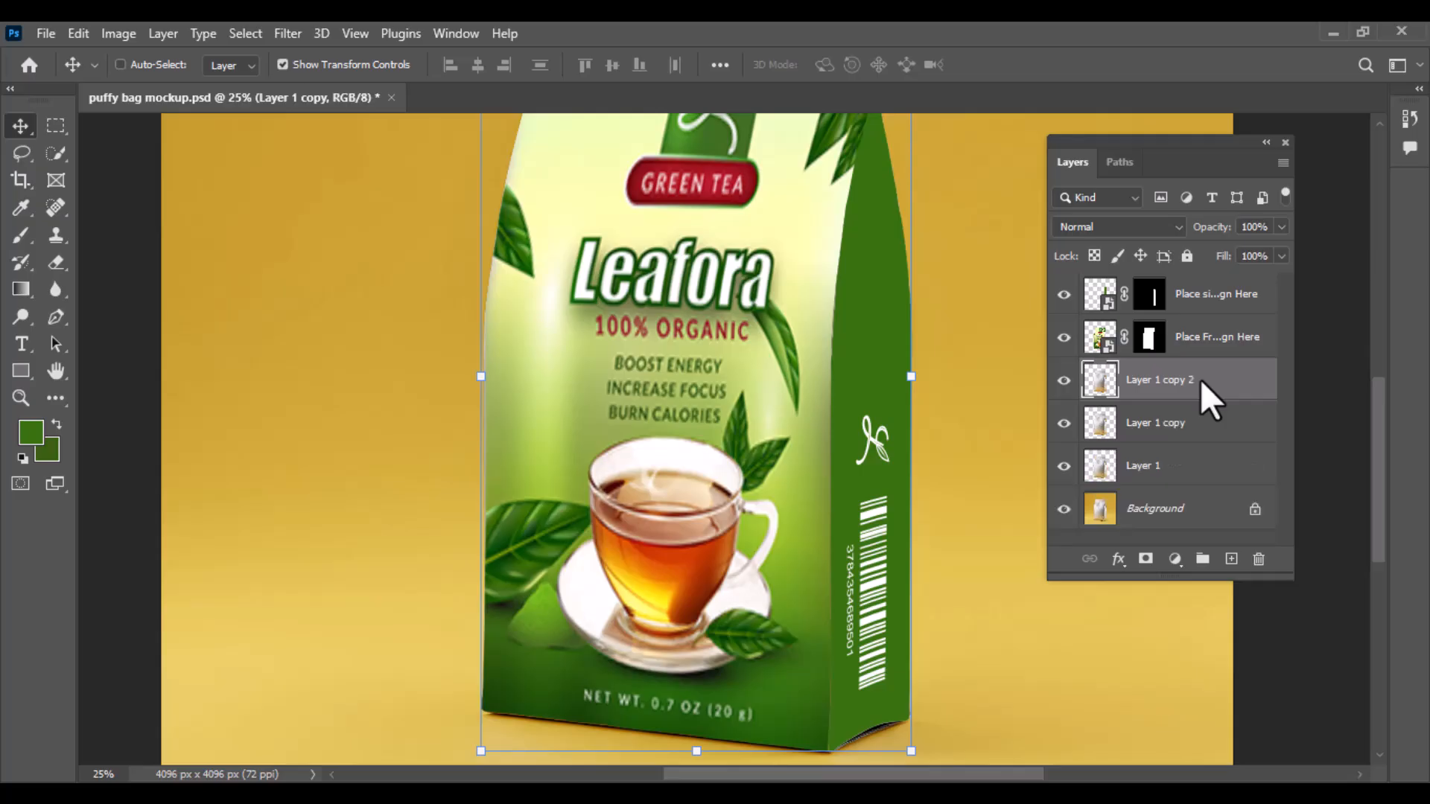
Rename the three bag copies, from lowest to uppermost, as Shadows, Midtones and Highlights.
double_click(1143, 465)
type("Shadows")
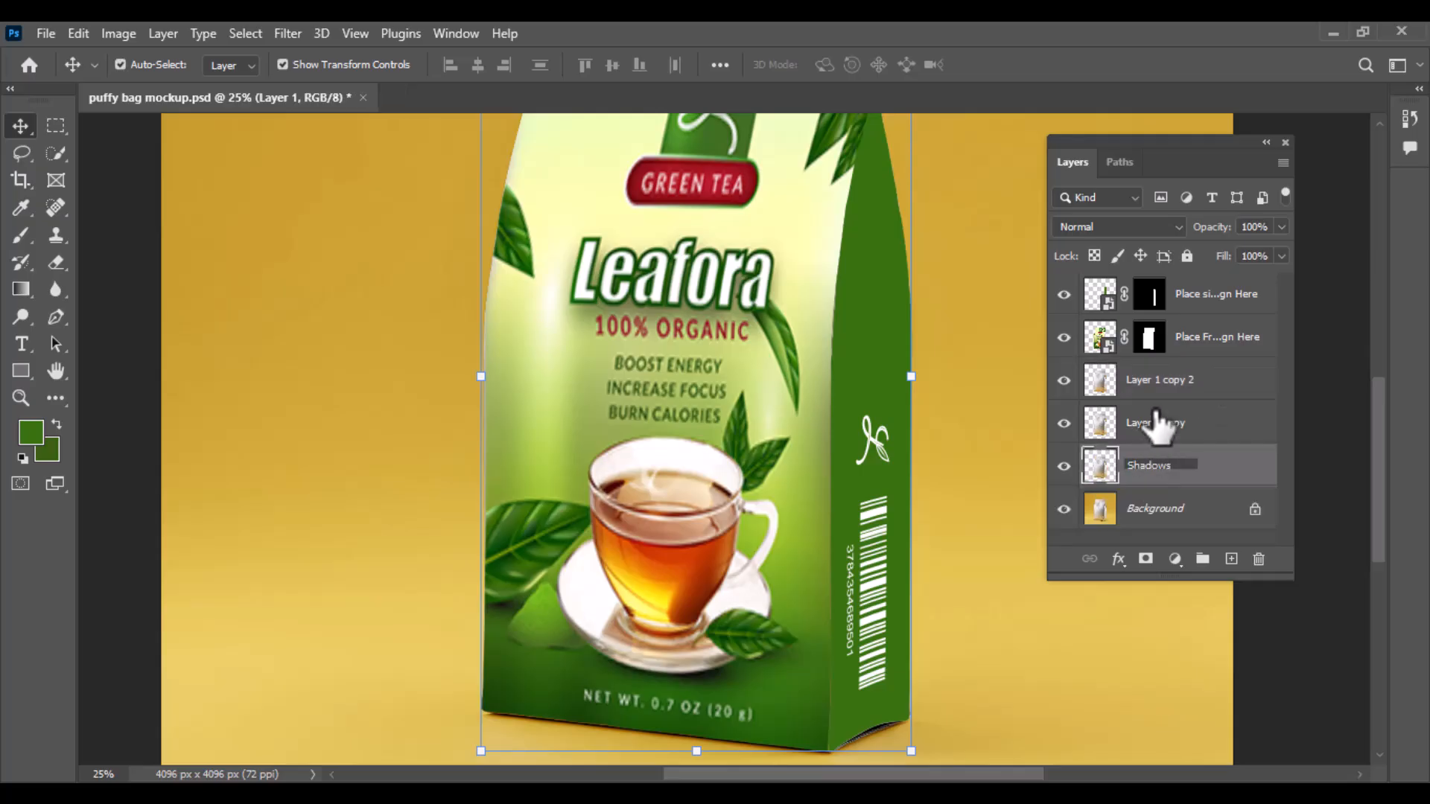
double_click(1153, 422)
type("Midtones")
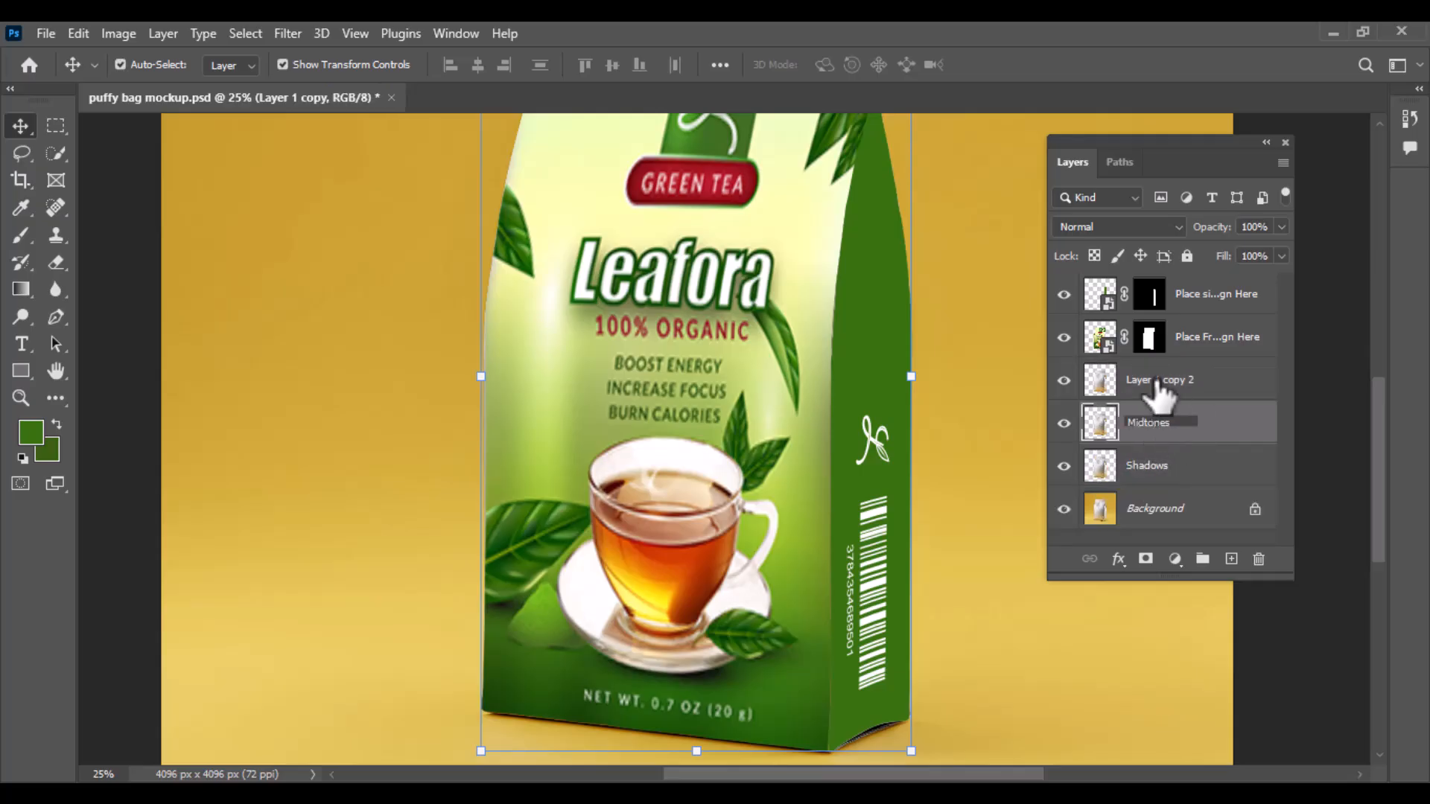
double_click(1157, 380)
type("Highlights")
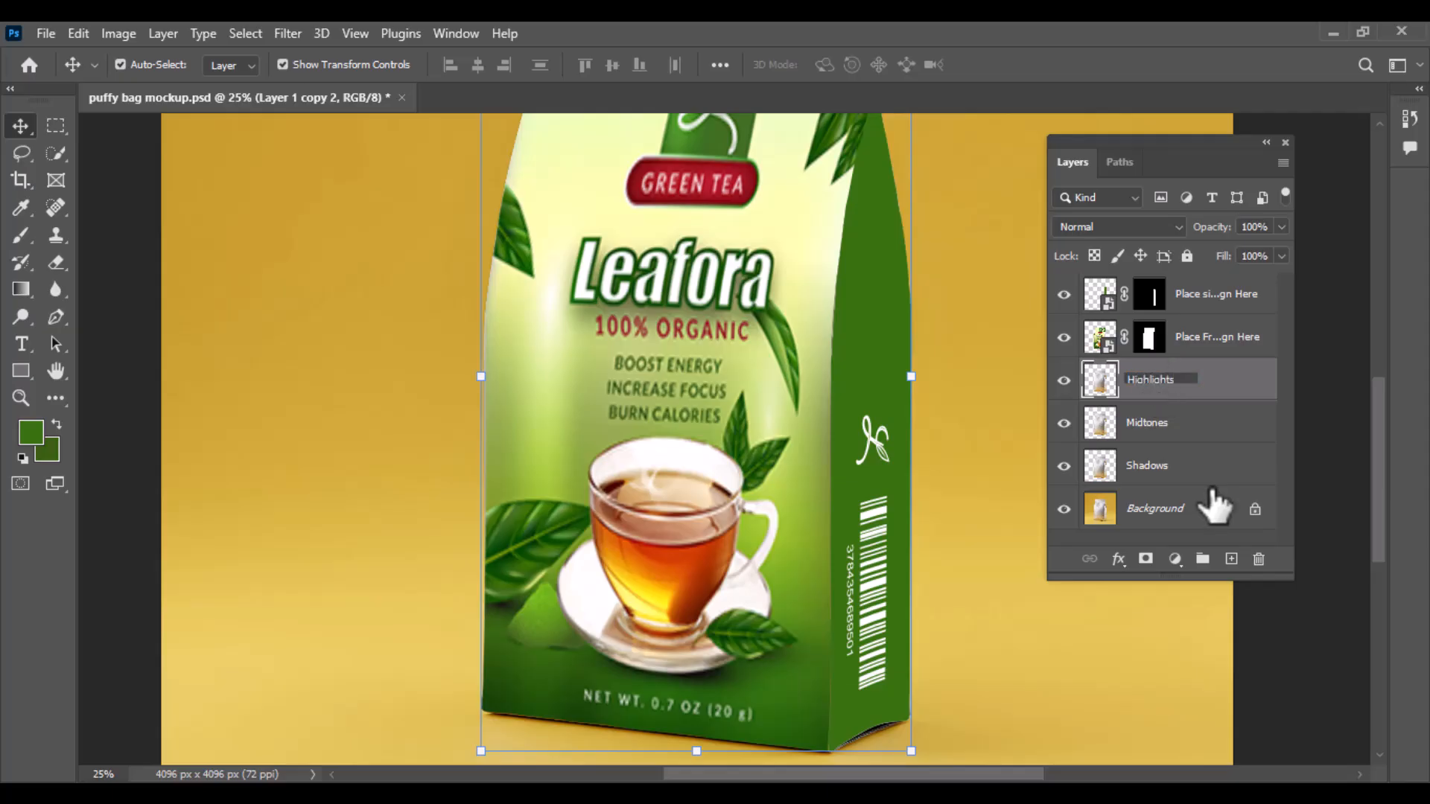
key("Return")
Move the three bag copies above both design layers, with Shadows lowest, Midtones between and Highlights uppermost.
left_click(1208, 483)
left_click_drag(1211, 482, 1184, 287)
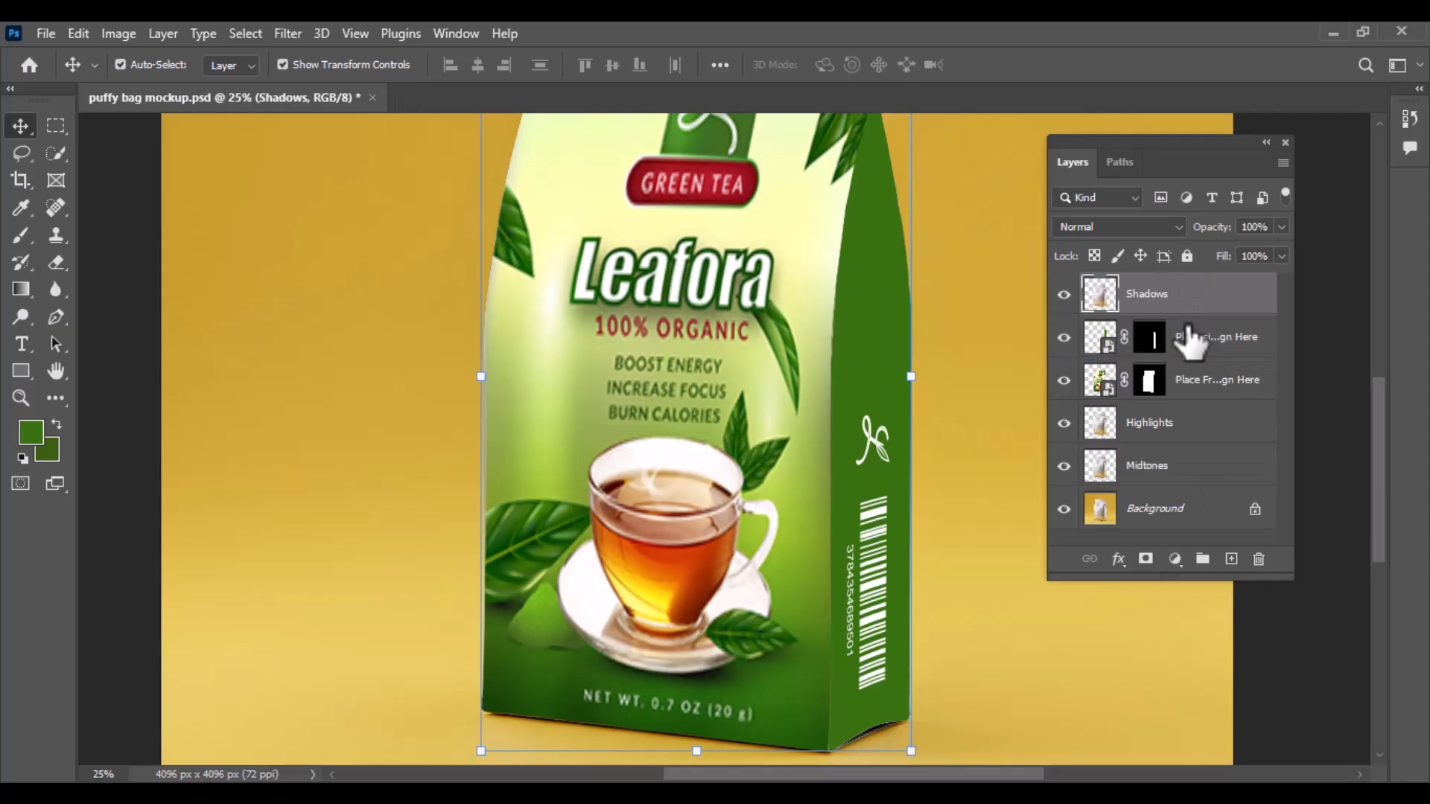
left_click_drag(1172, 472, 1167, 277)
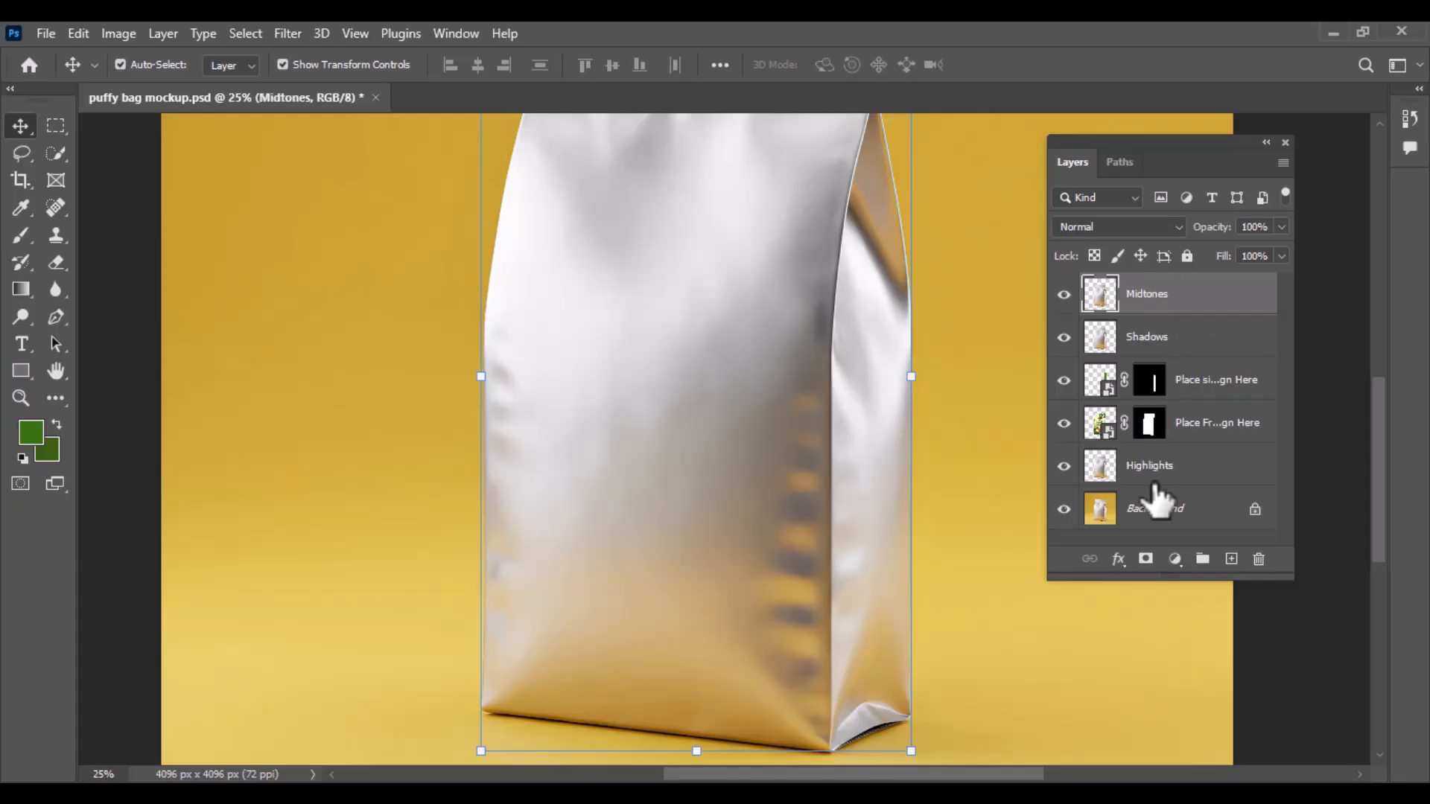
left_click_drag(1159, 484, 1148, 282)
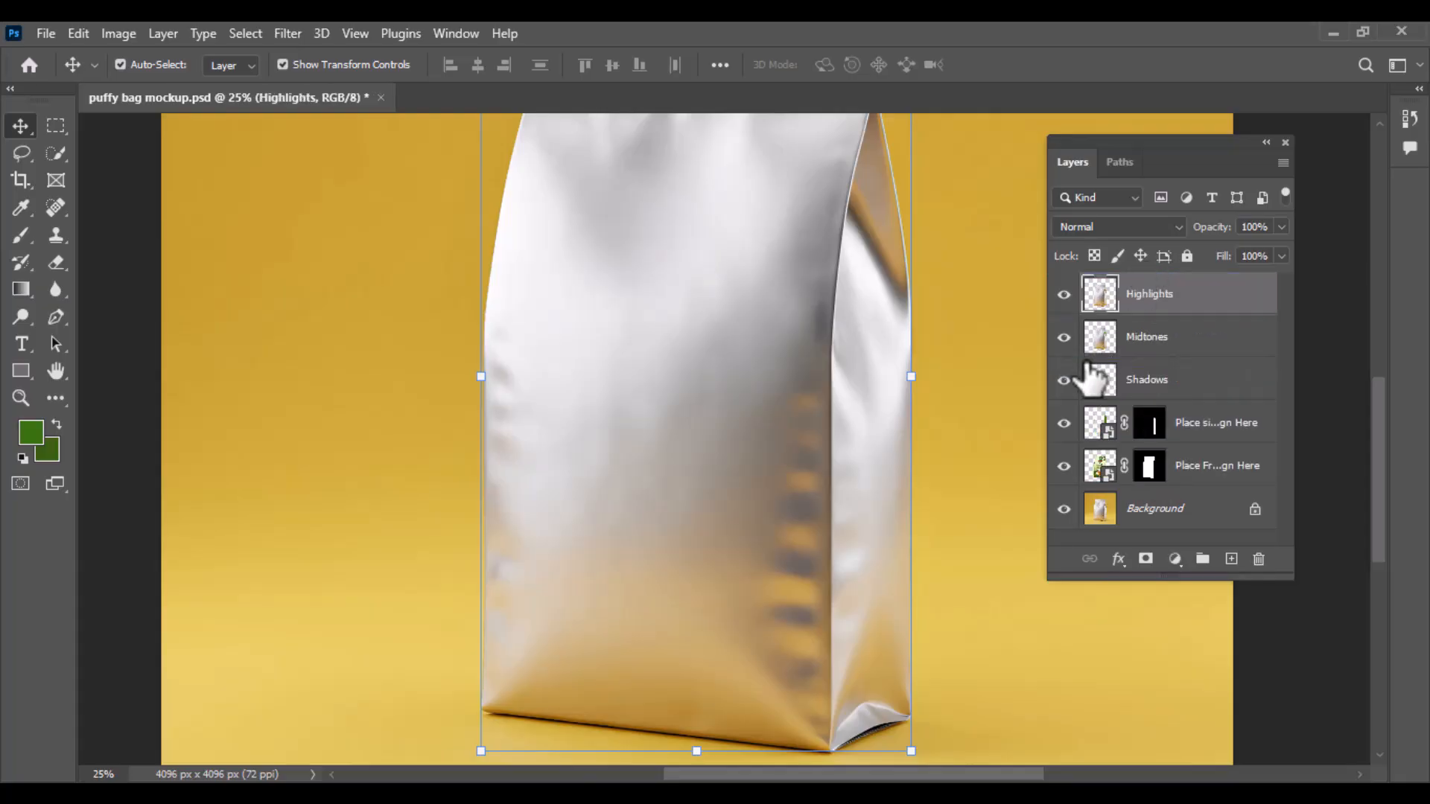
Hide the Highlights and Midtones layers and set the Shadows layer's blend mode to Multiply.
left_click(1064, 295)
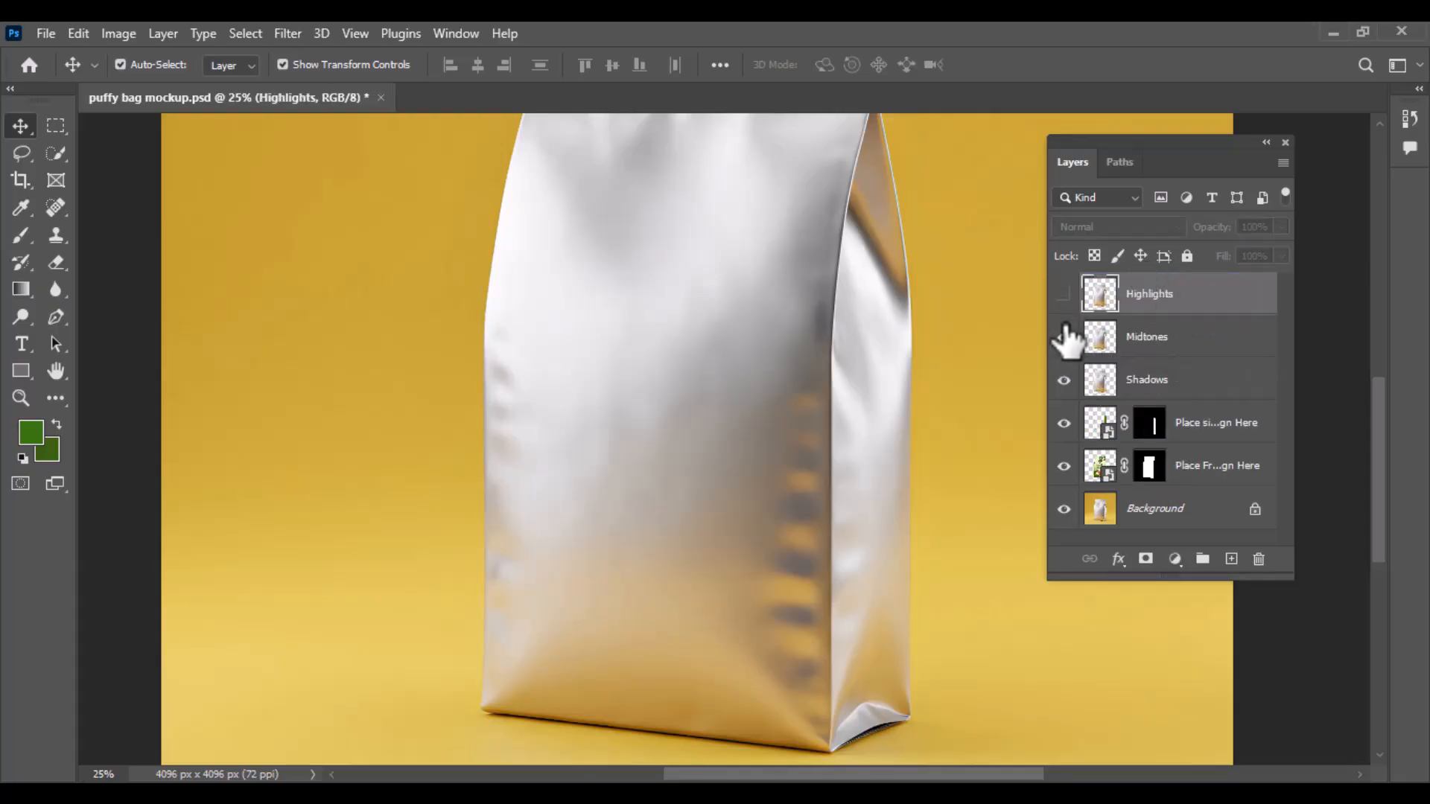
left_click(1064, 339)
left_click(1168, 380)
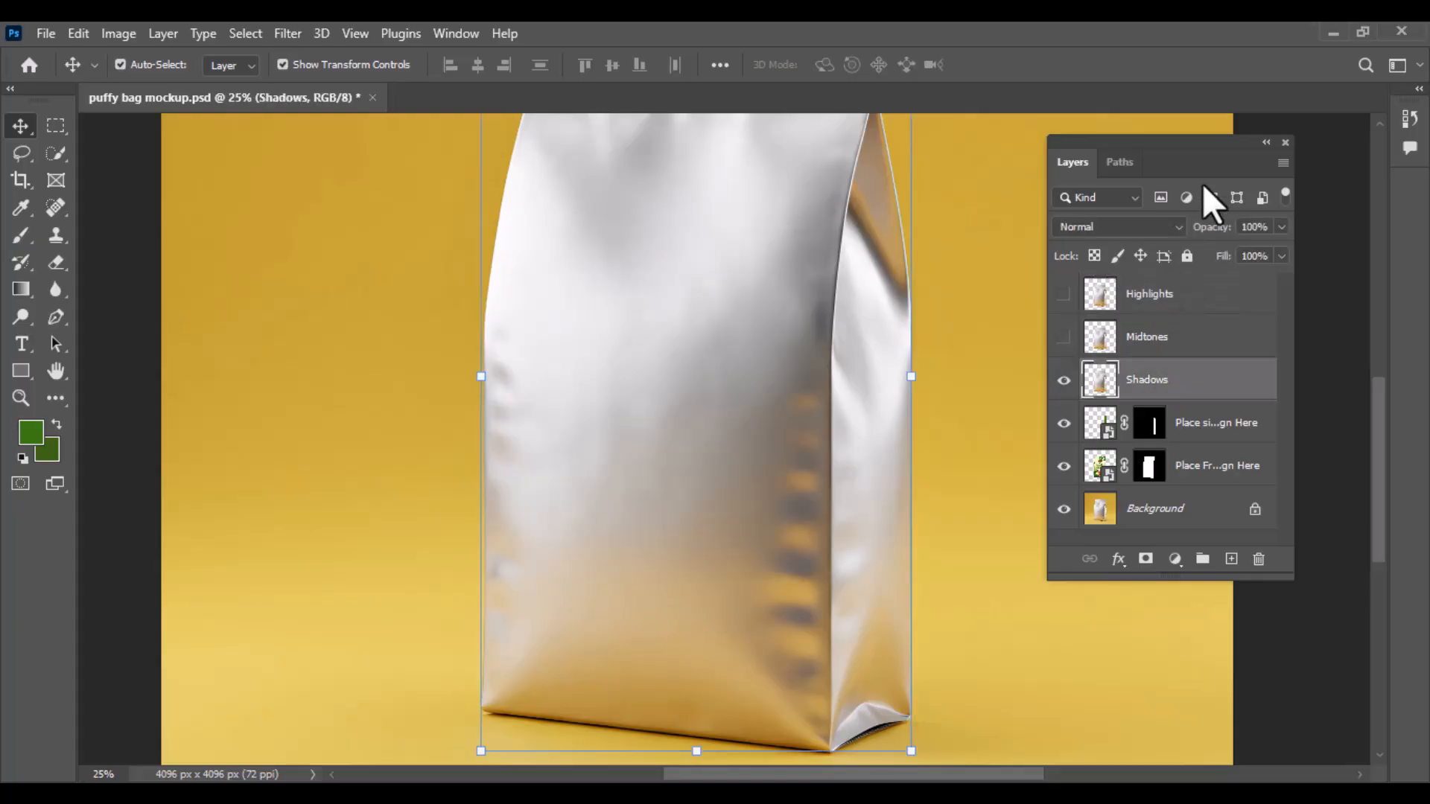
left_click(1137, 223)
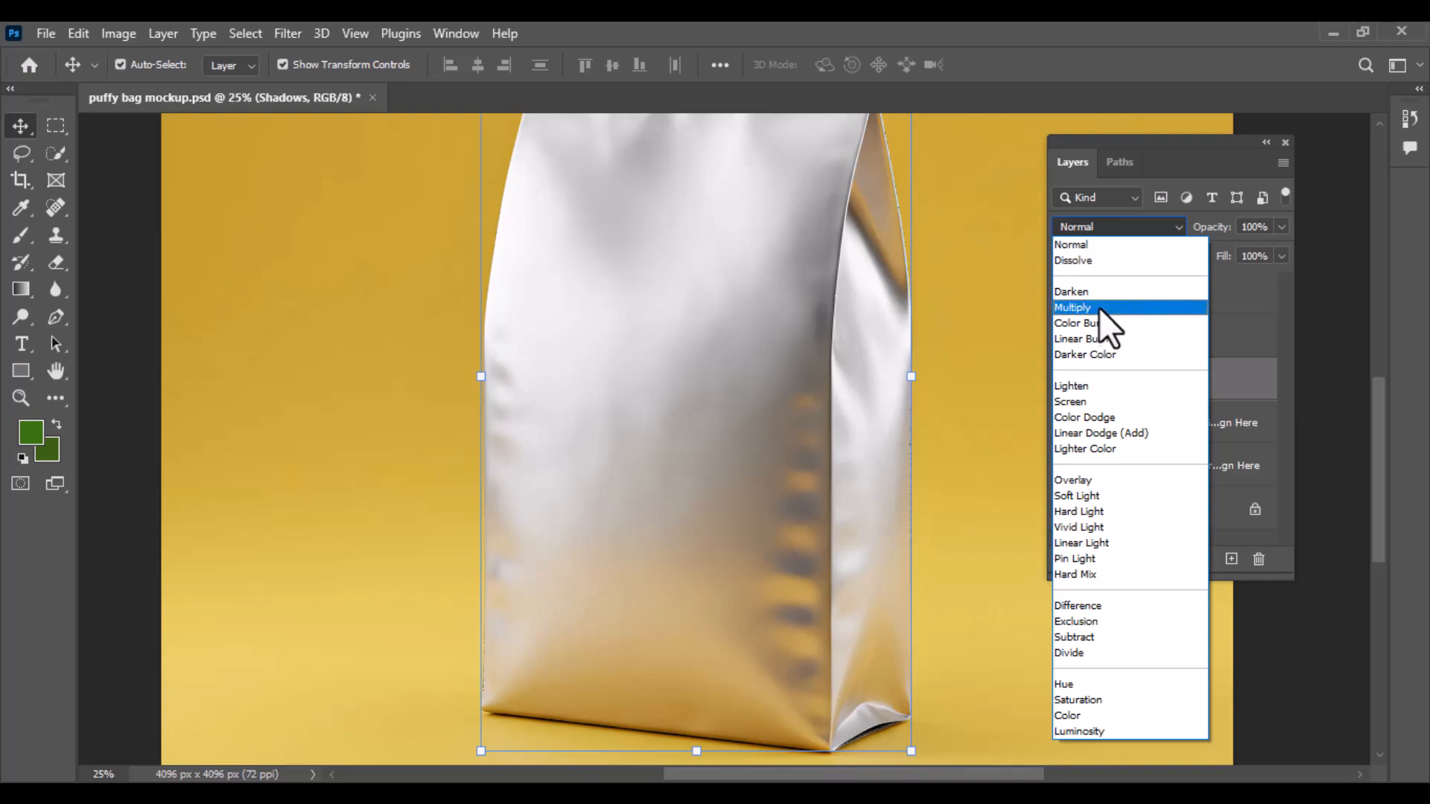
left_click(1098, 307)
key("ctrl+minus")
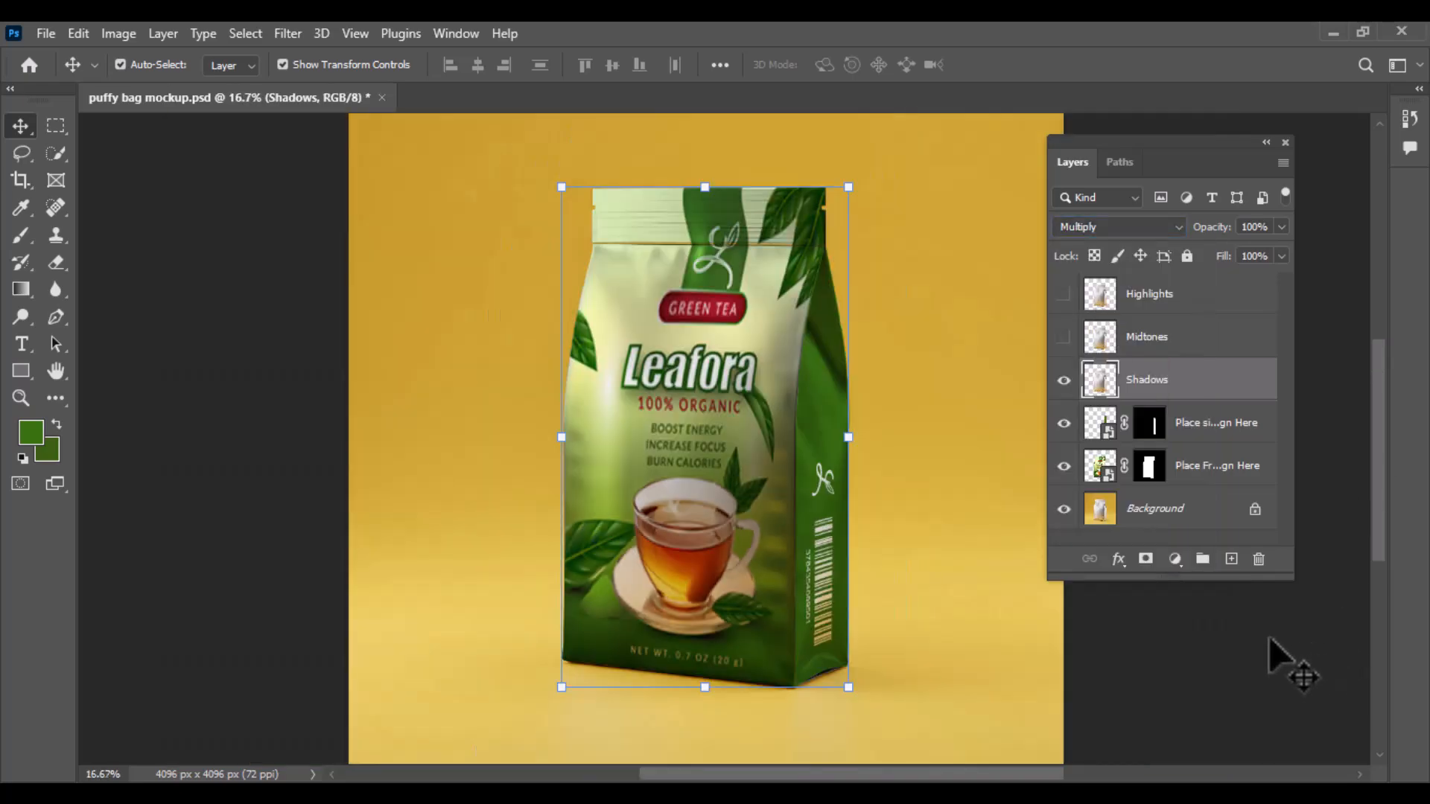
Add a Levels adjustment clipped to the Shadows layer, with the black input at 45 and the midtone at 0.92.
left_click(1175, 560)
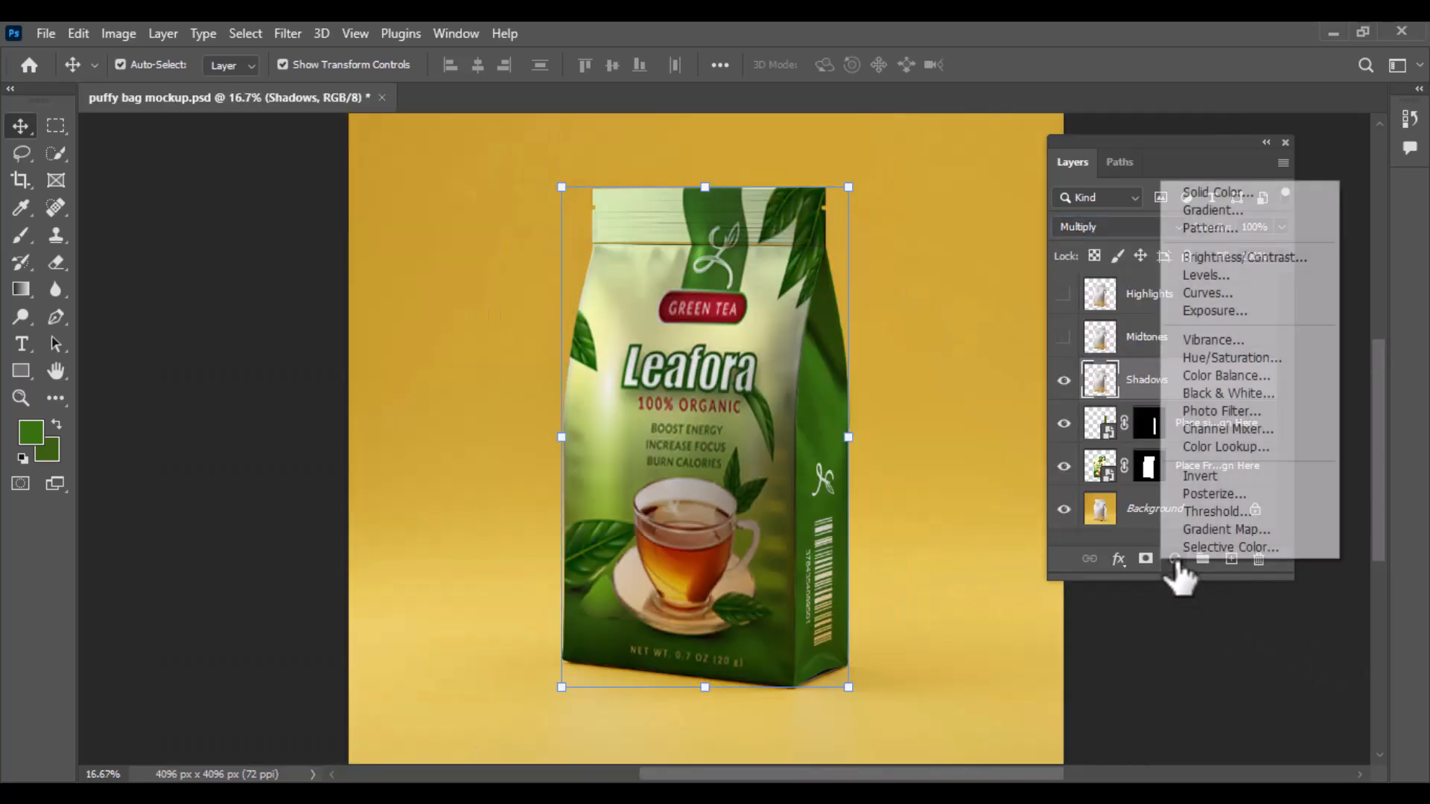
left_click(1223, 278)
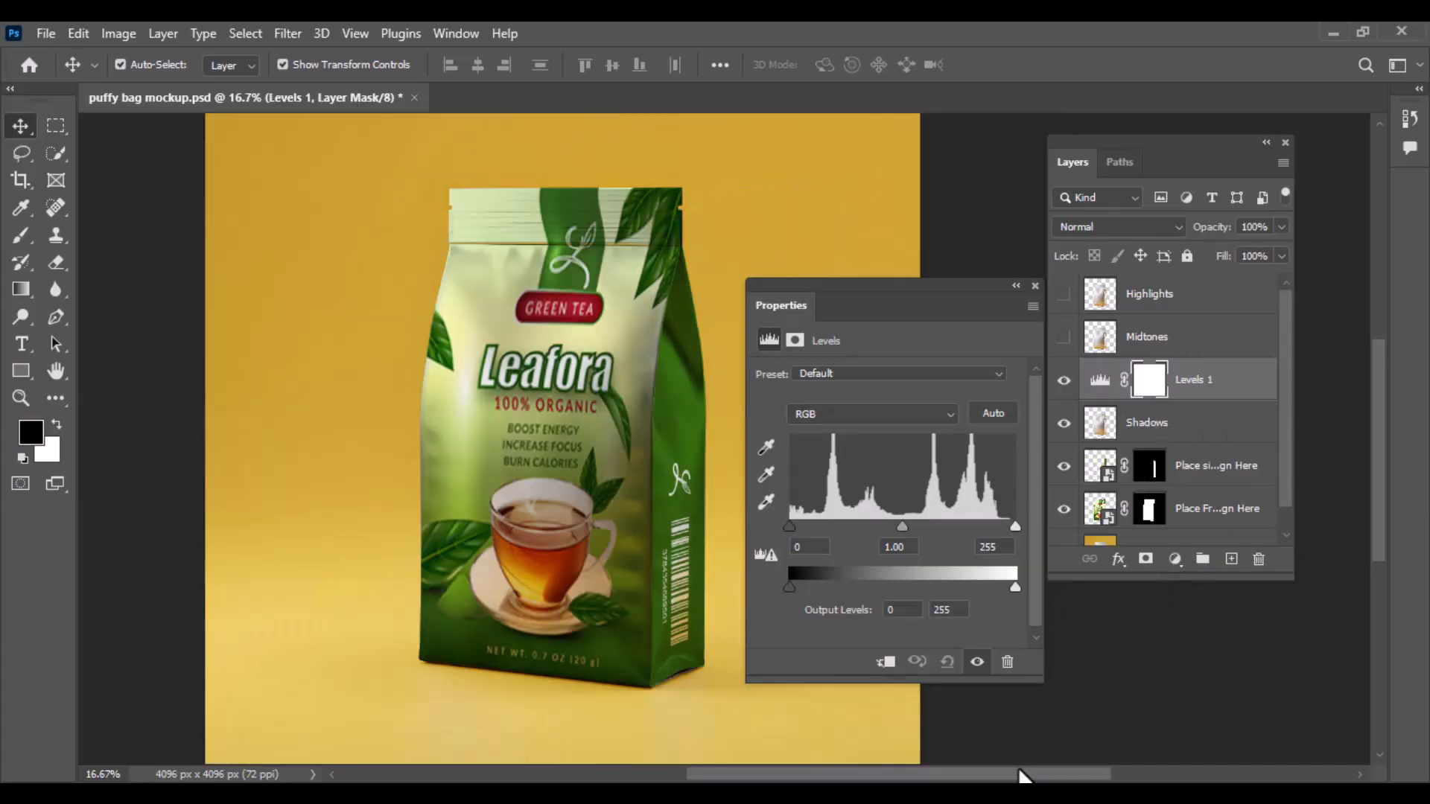
left_click(887, 662)
left_click_drag(789, 529, 829, 535)
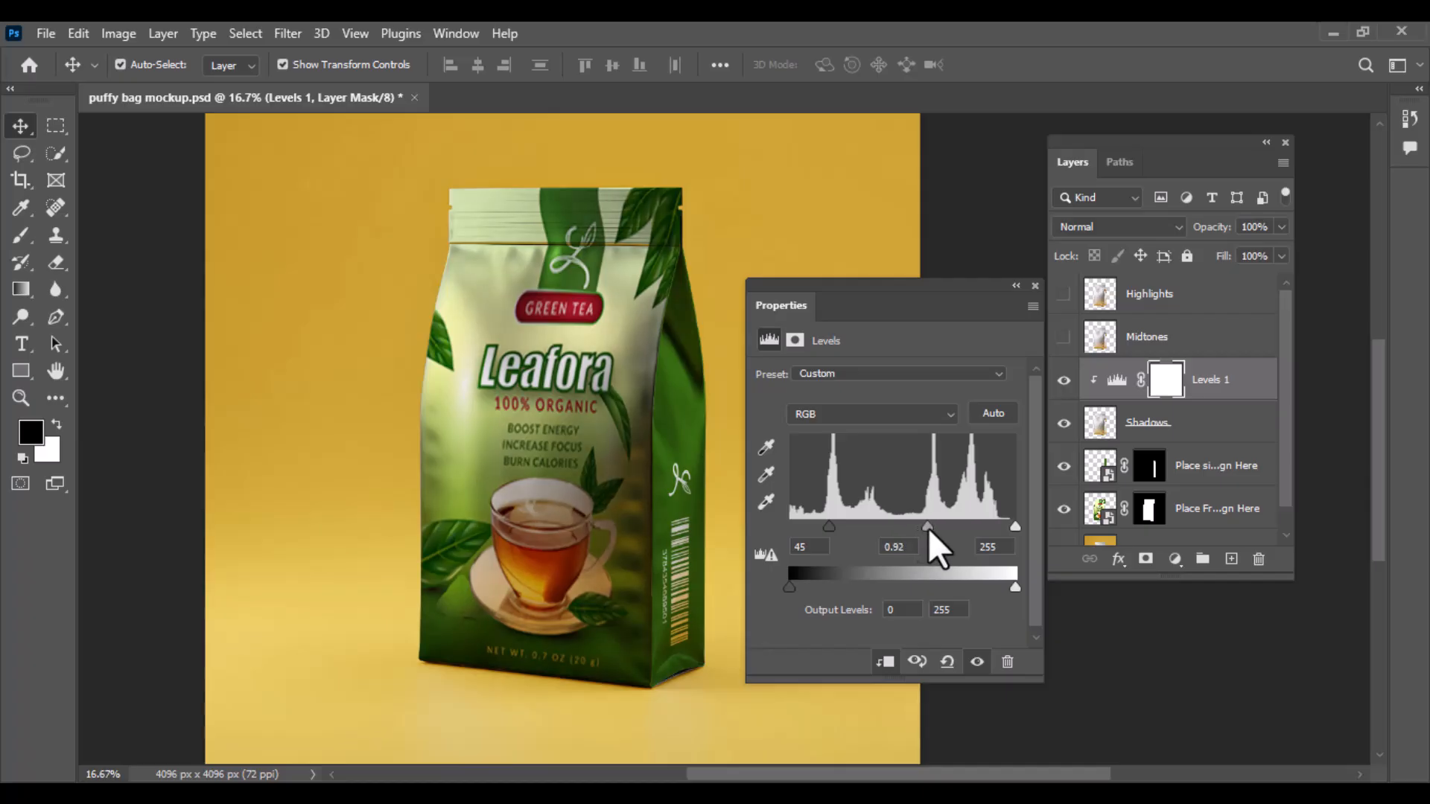
left_click(1034, 287)
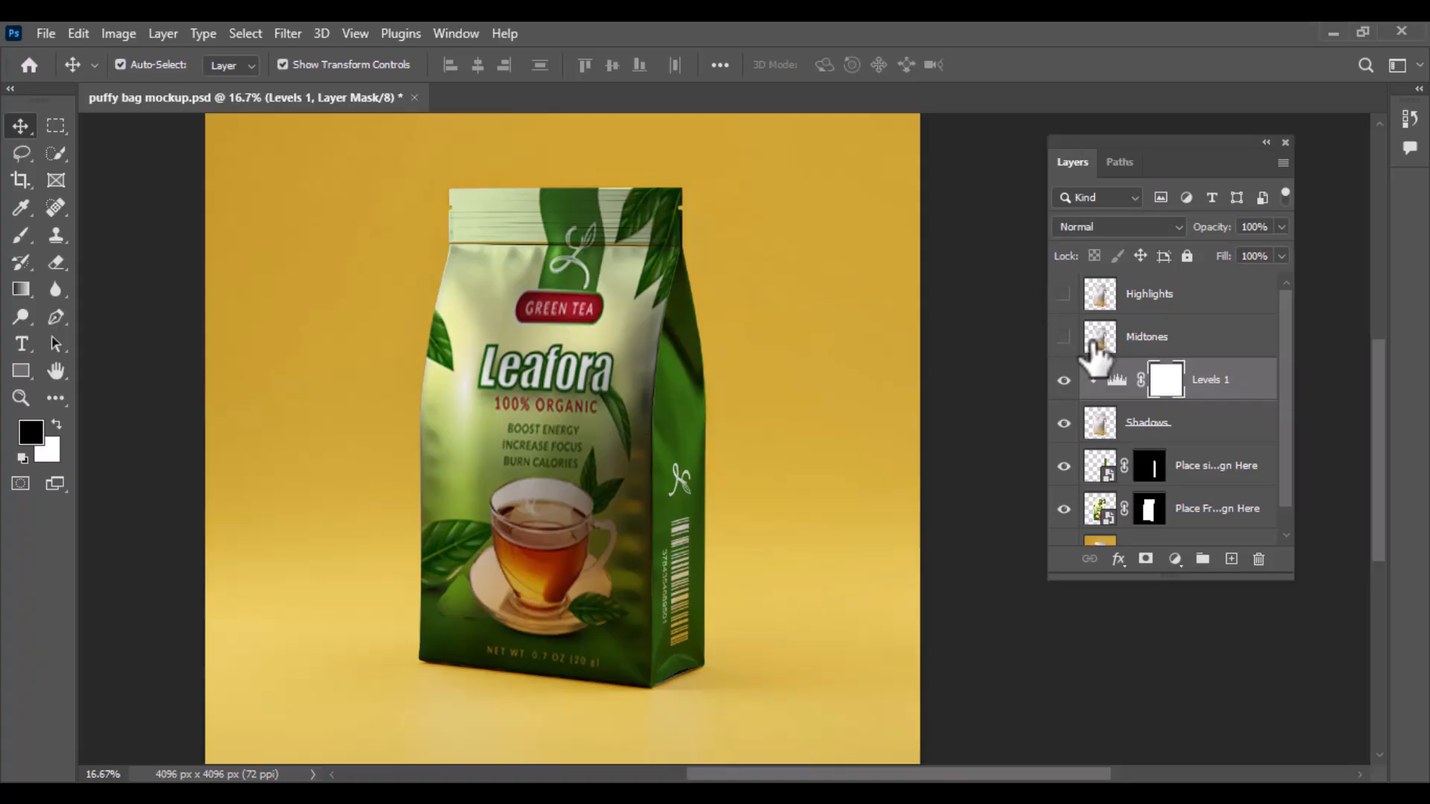
Show the Midtones layer and set its blend mode to Linear Dodge (Add).
left_click(1064, 337)
left_click(1147, 337)
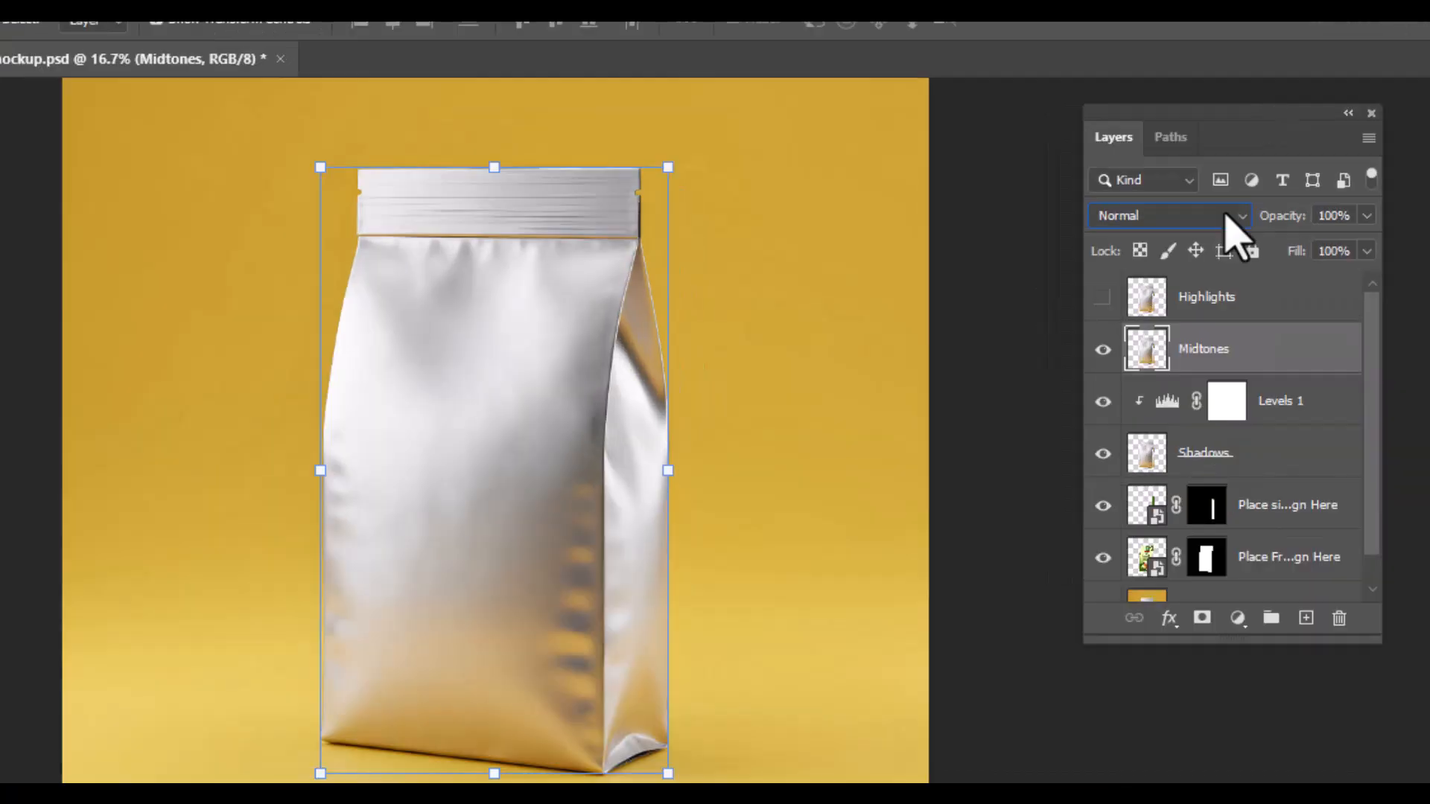
left_click(1165, 226)
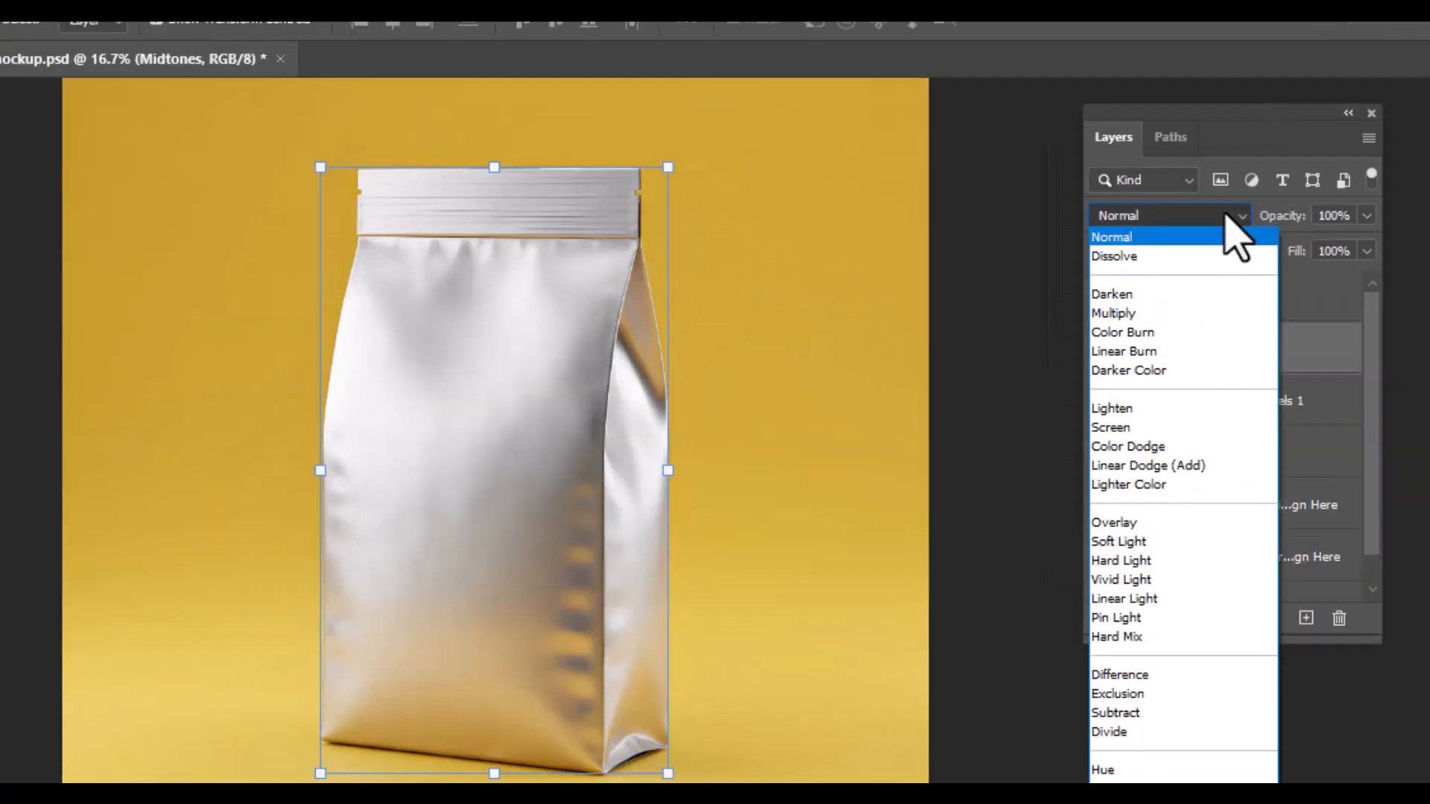
left_click(1210, 465)
Add a Levels adjustment clipped to the Midtones layer, raising the black input above 143 and lowering the white output to 87.
left_click(1104, 665)
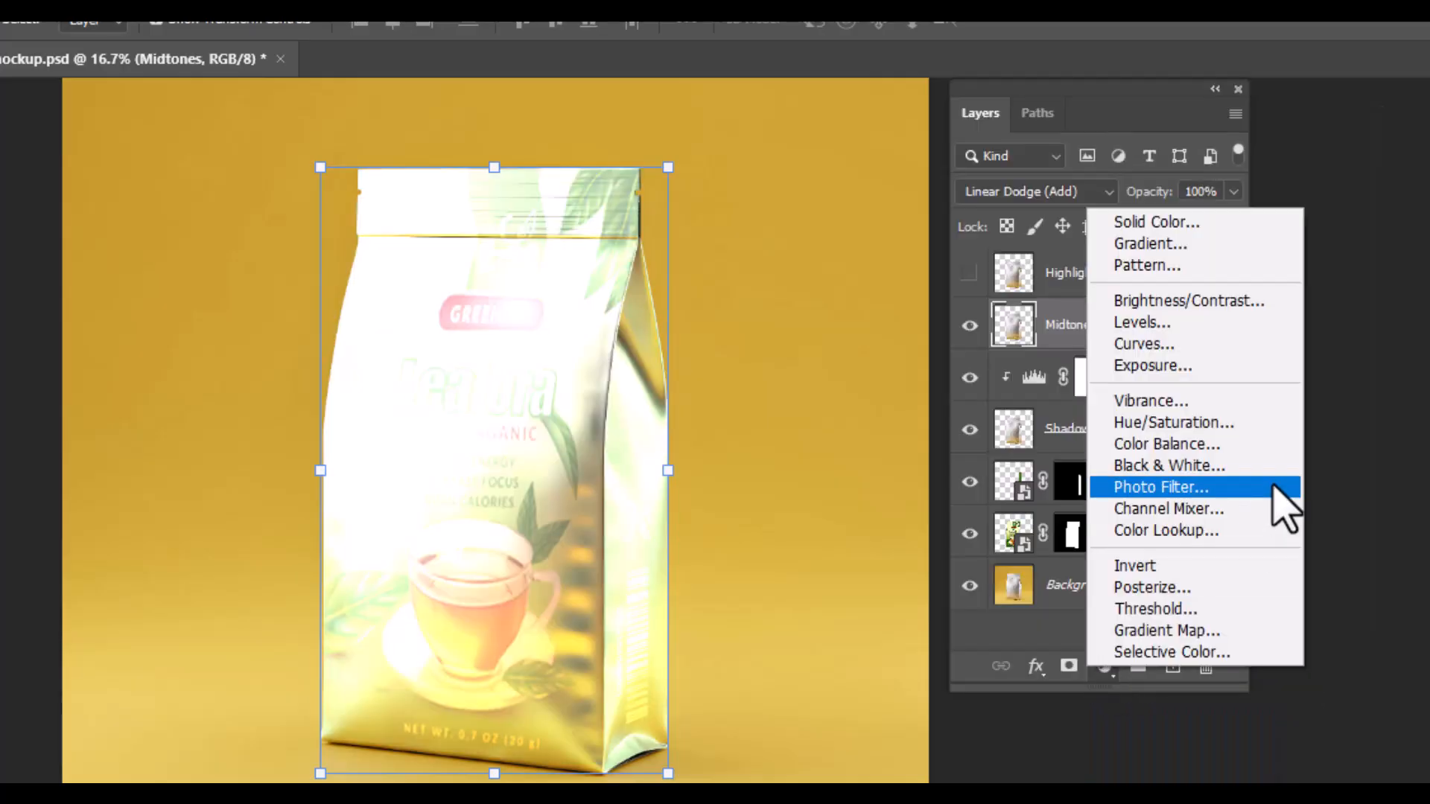
left_click(1229, 327)
left_click_drag(743, 566, 895, 566)
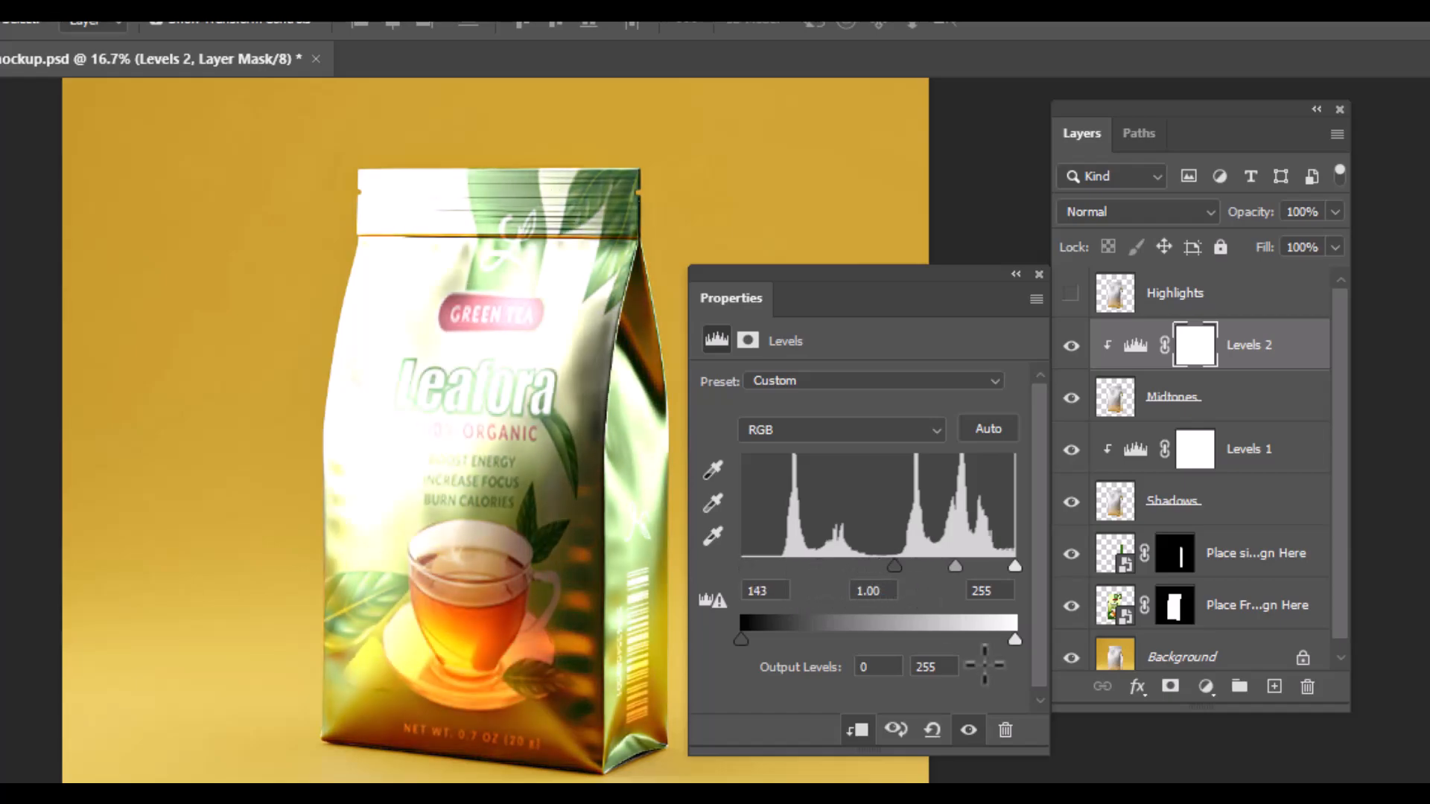
left_click_drag(1015, 641, 836, 637)
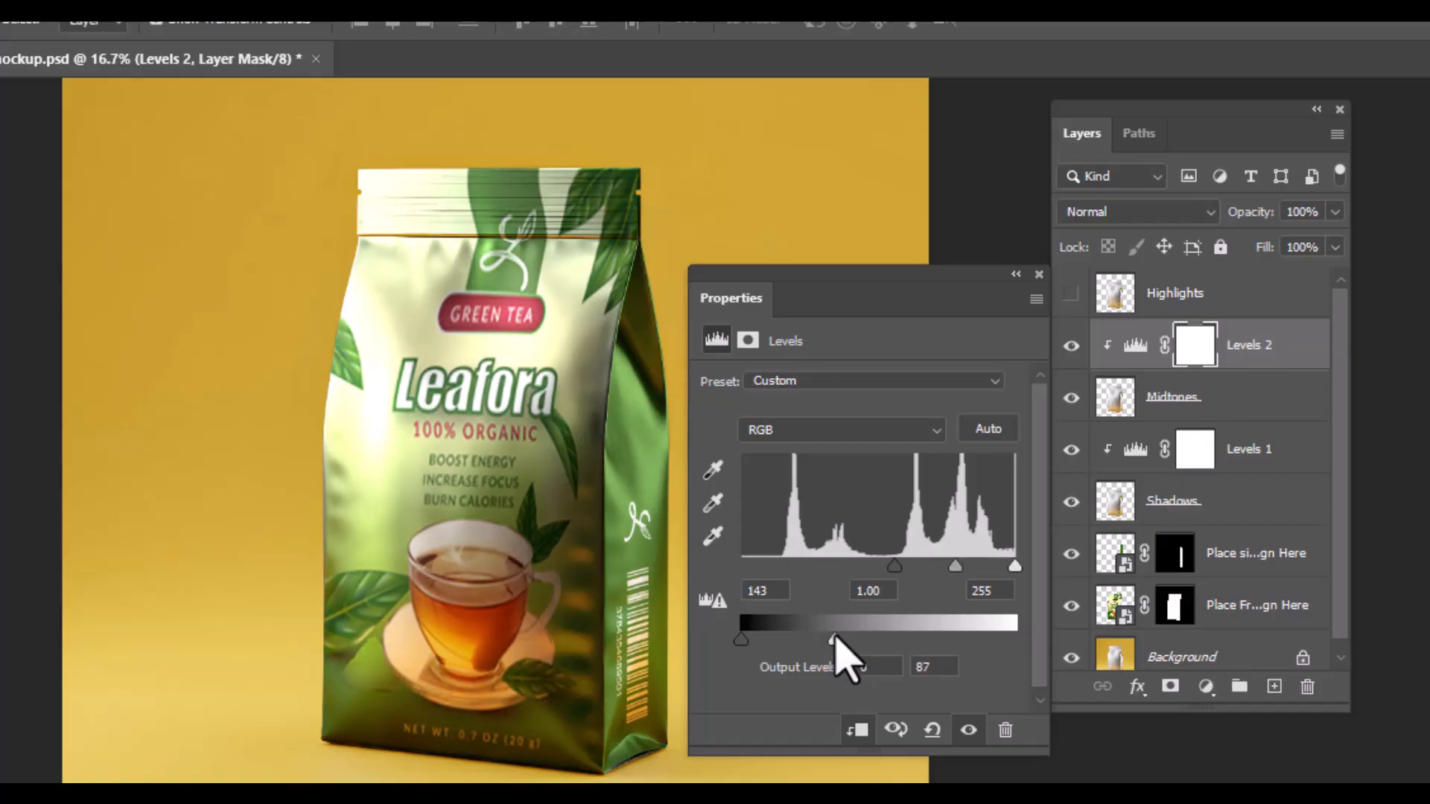
left_click_drag(895, 566, 941, 578)
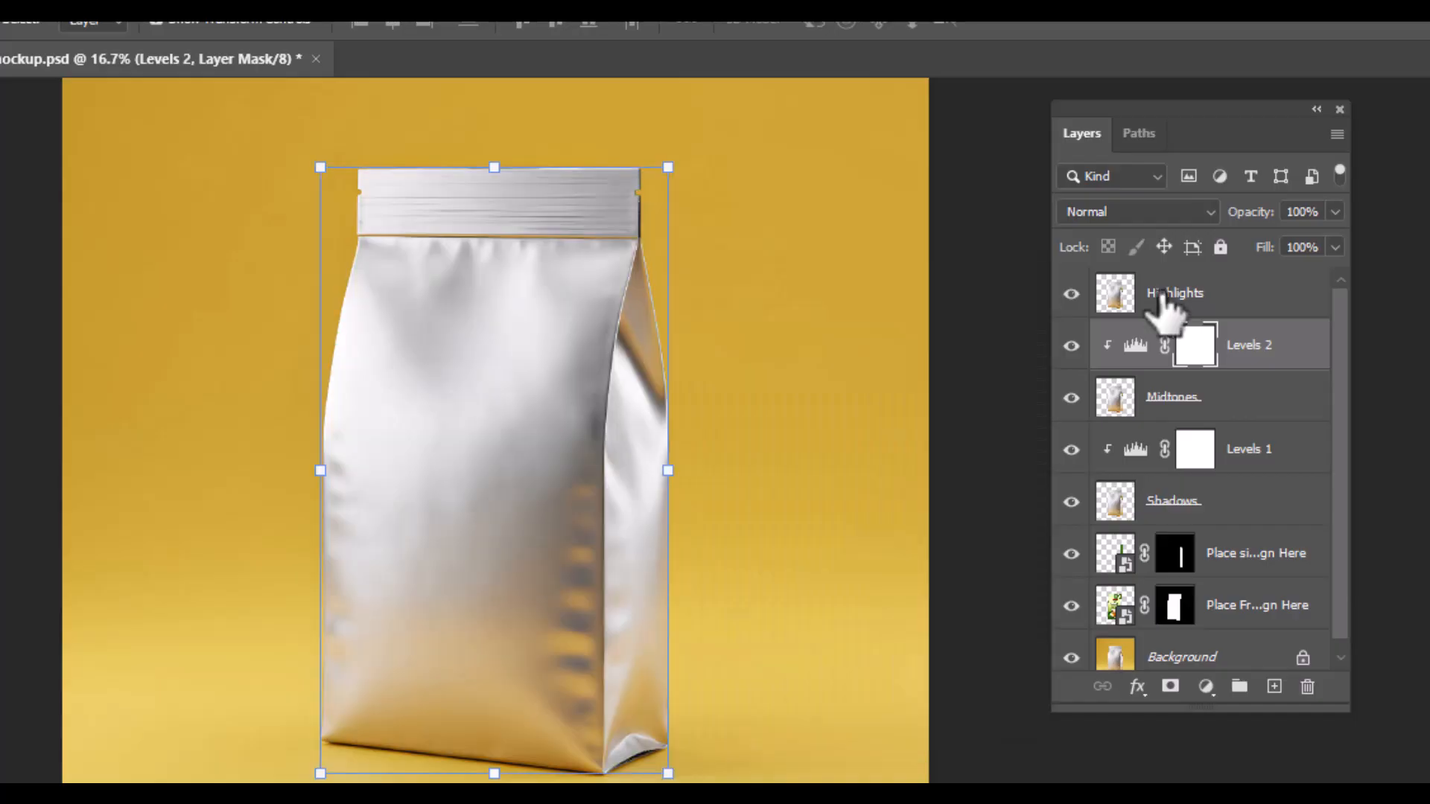
Show the Highlights layer and set its blend mode to Screen.
left_click(1140, 294)
left_click(1147, 212)
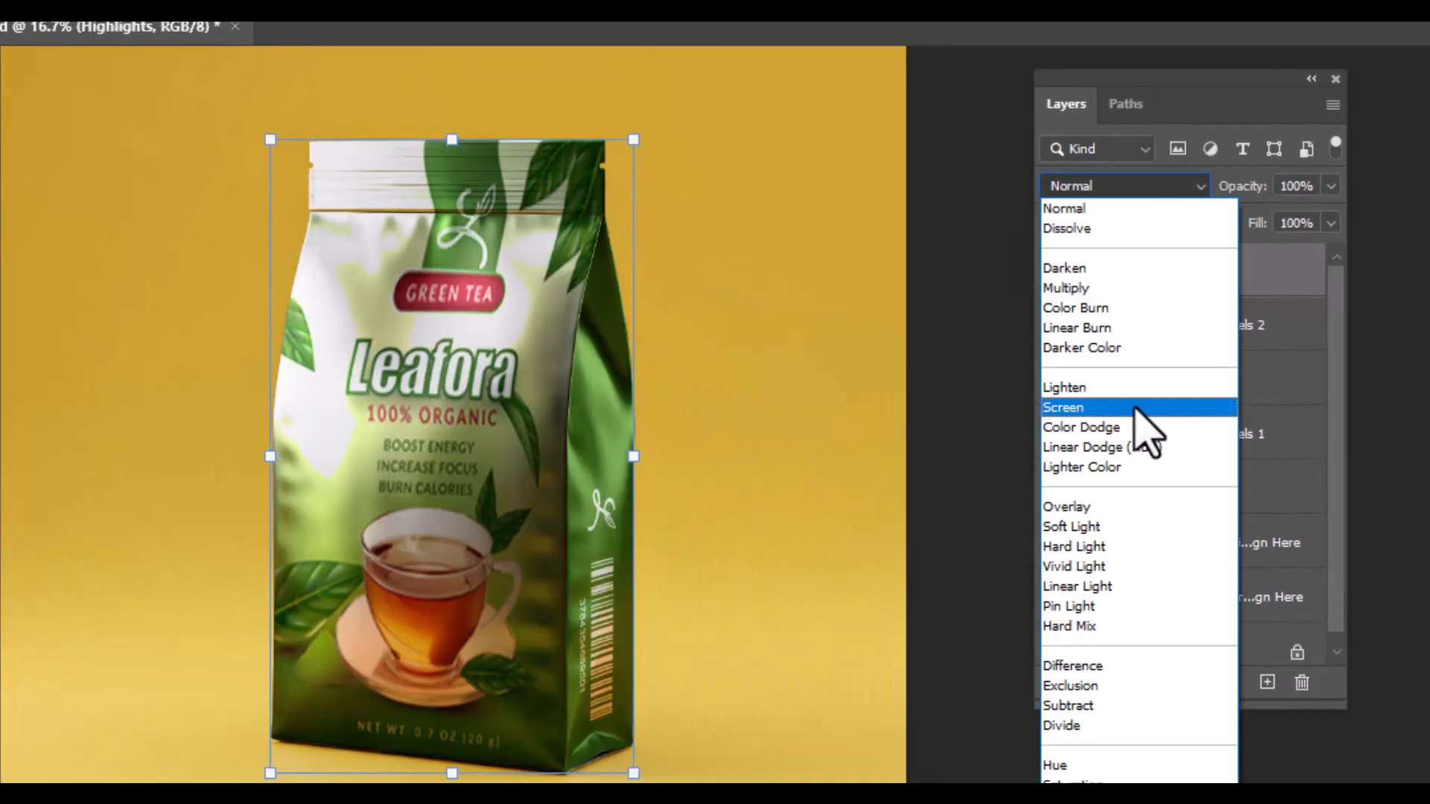
left_click(1136, 409)
Add a Levels adjustment clipped to the Highlights layer, strongly raising its black input and lowering its white output.
left_click(1197, 685)
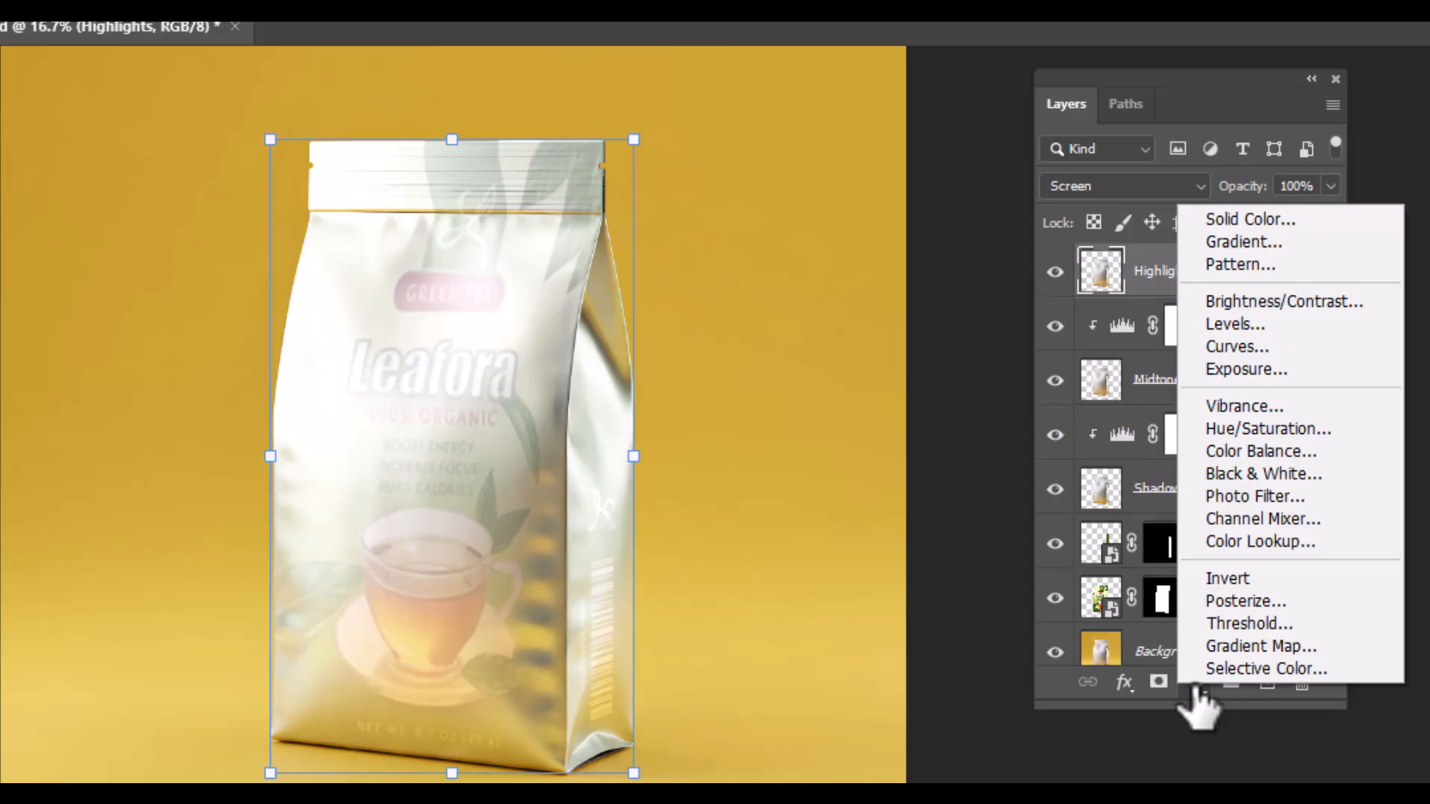
left_click(1267, 325)
left_click(833, 729)
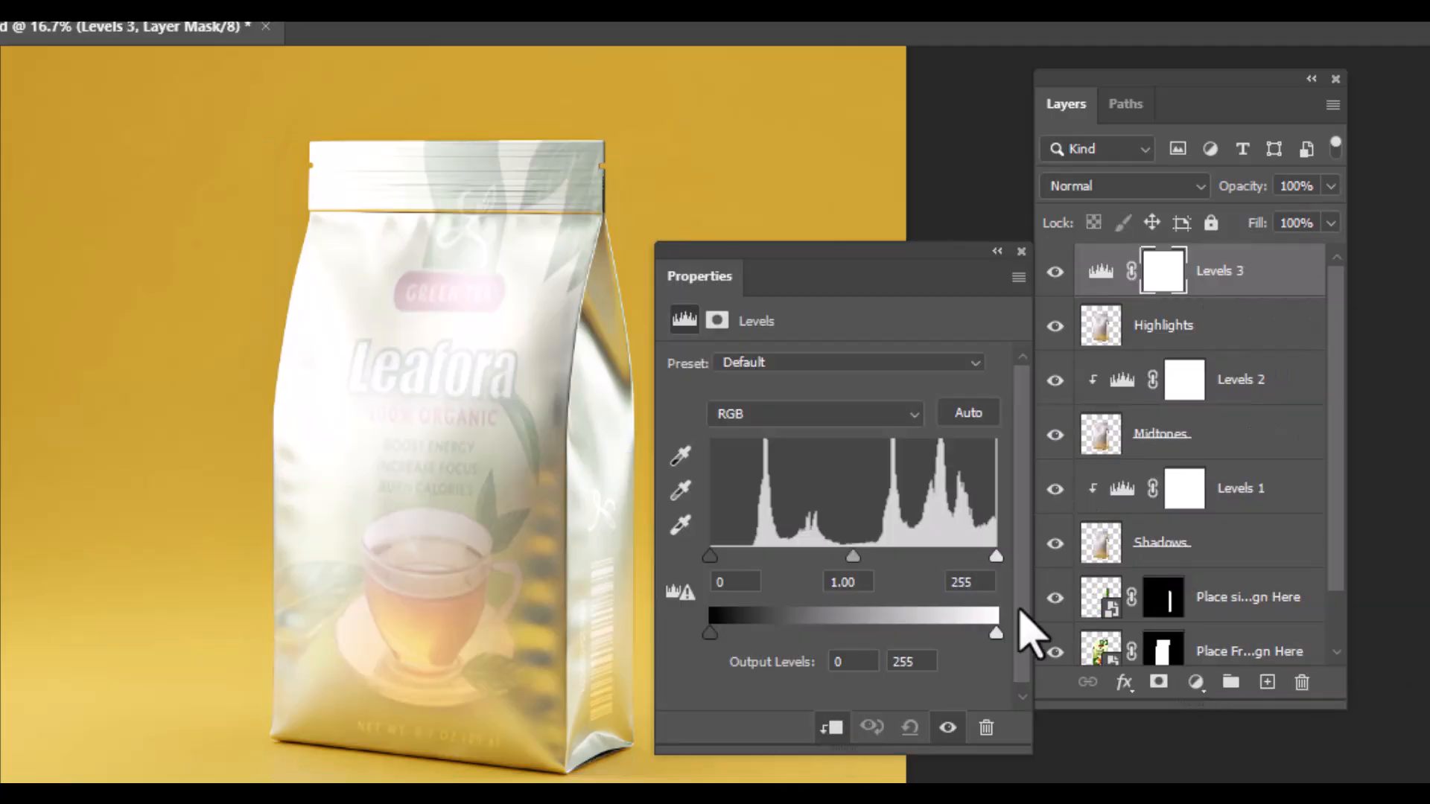
left_click(709, 558)
left_click_drag(708, 558, 914, 560)
left_click_drag(996, 633, 804, 631)
Group the Shadows, Midtones and Highlights layers with their Levels adjustments and name the group FX.
left_click(1267, 549)
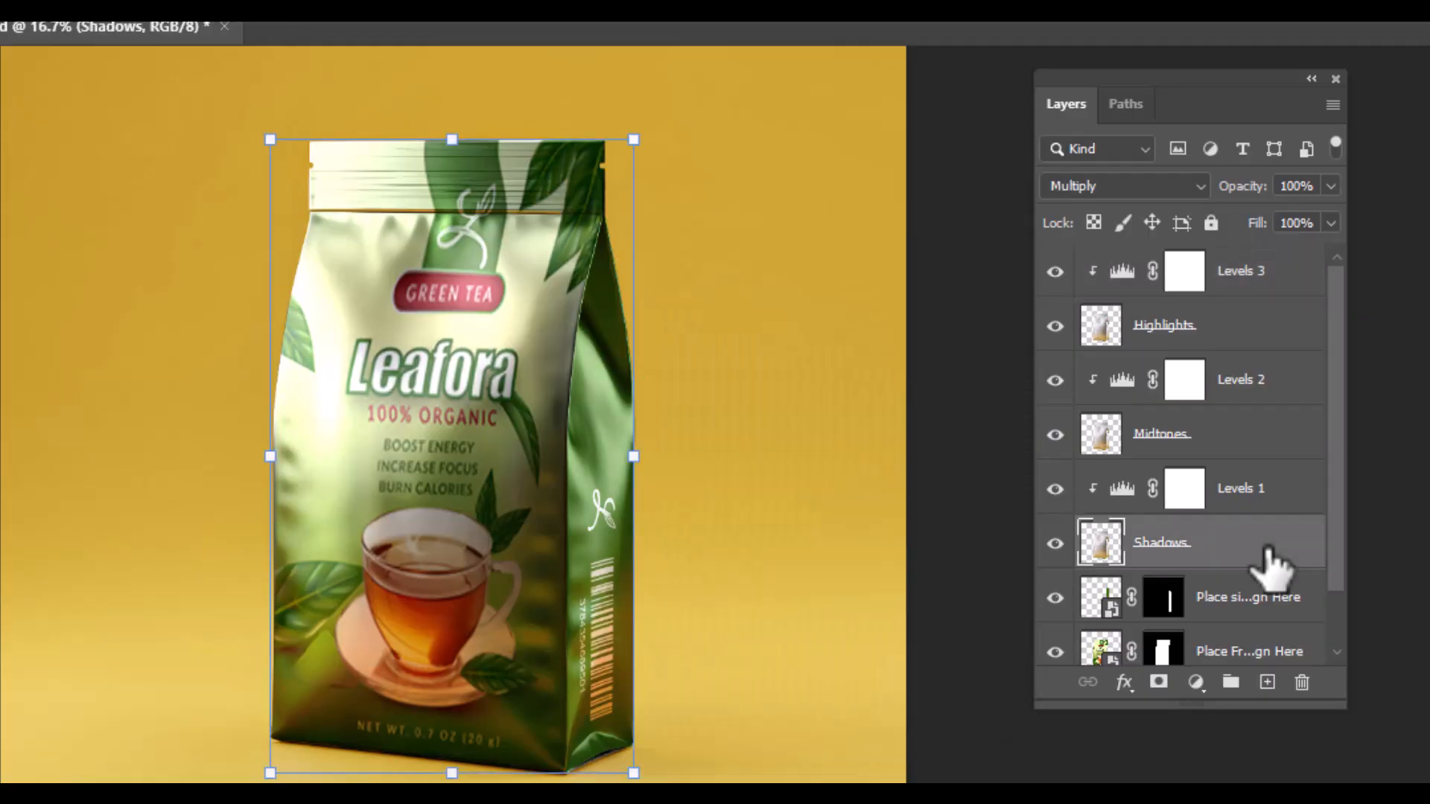
left_click(1238, 330, "shift")
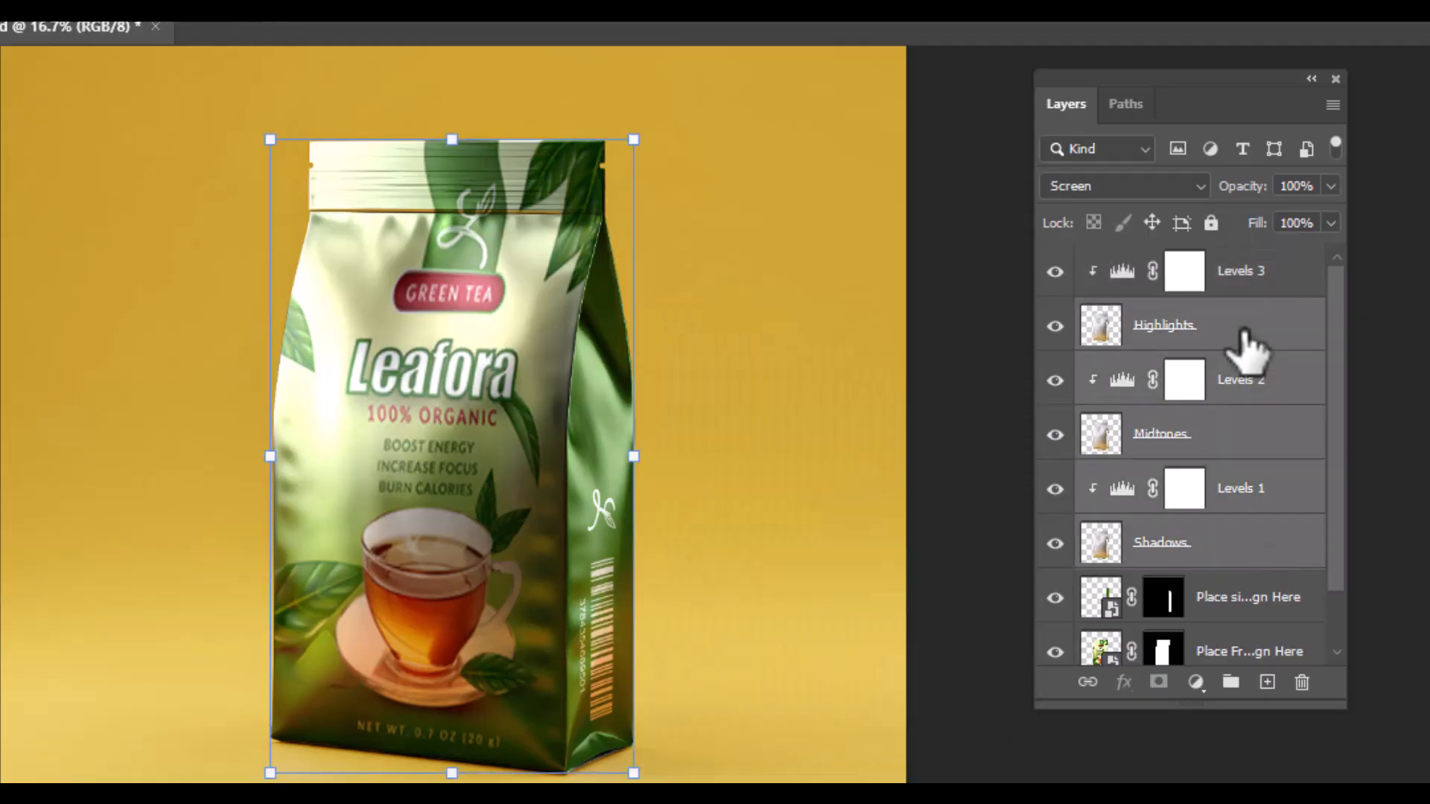
key("ctrl+g")
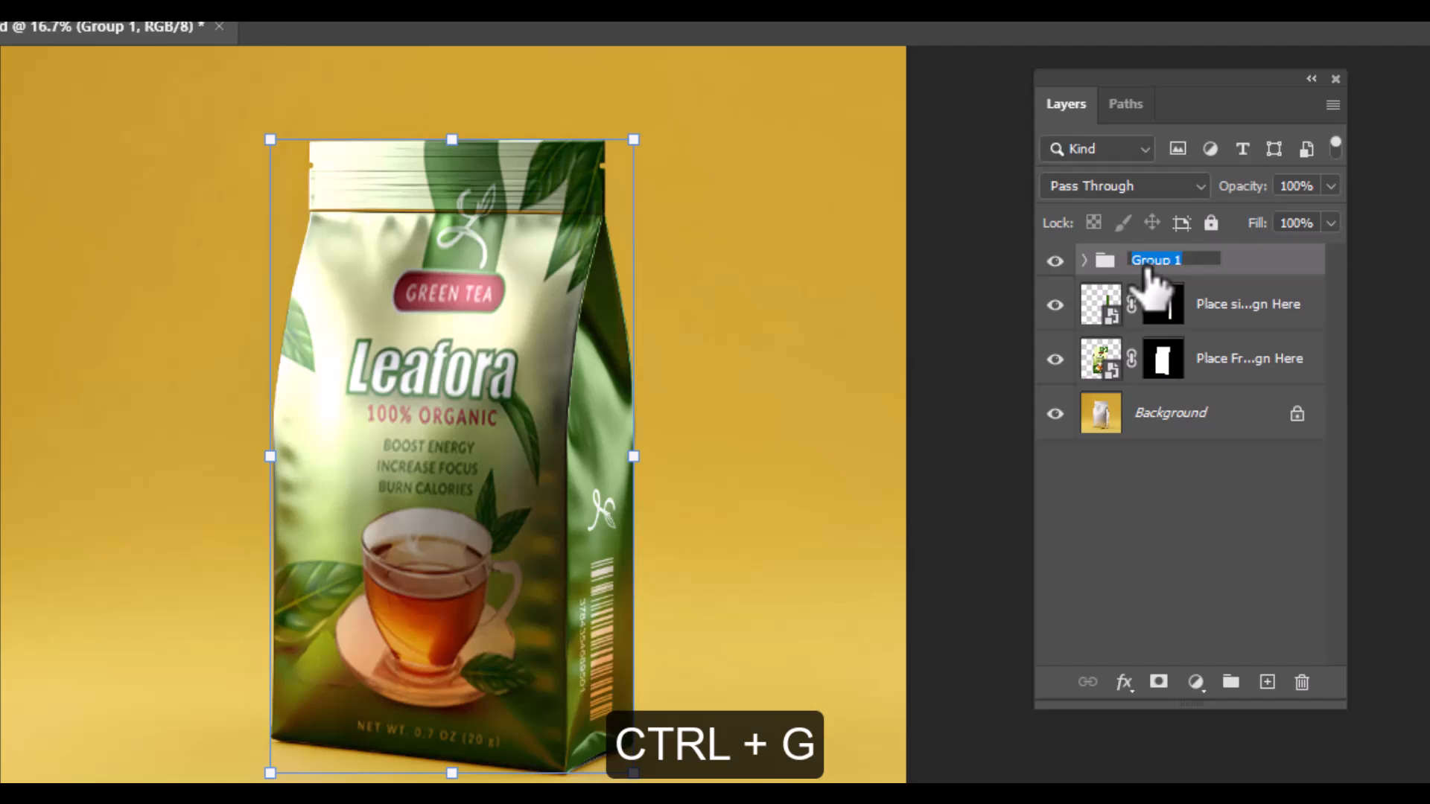
key("BackSpace")
type("X")
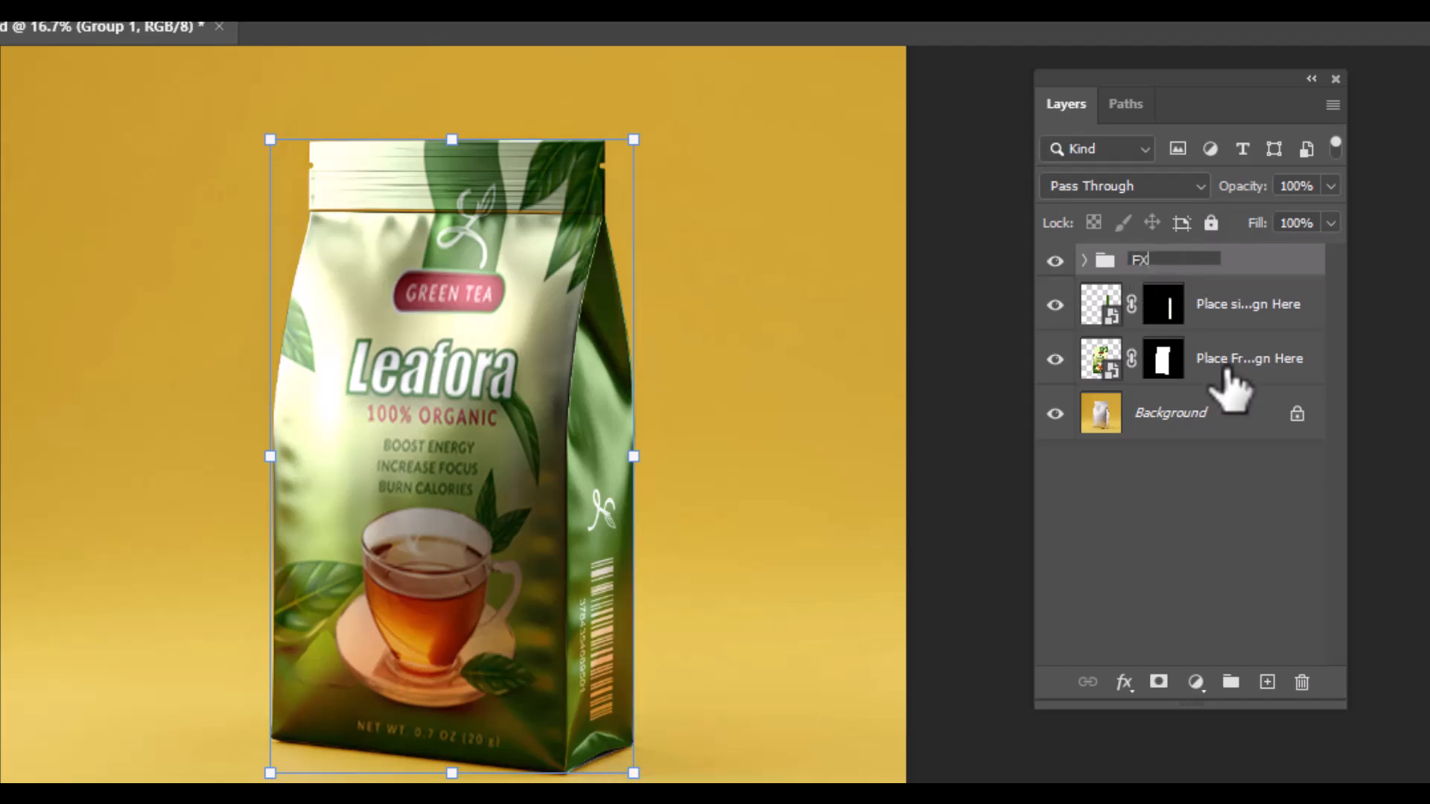
key("Return")
Group the side and front design layers and name the group Place Design.
left_click(1219, 317)
key("ctrl+g")
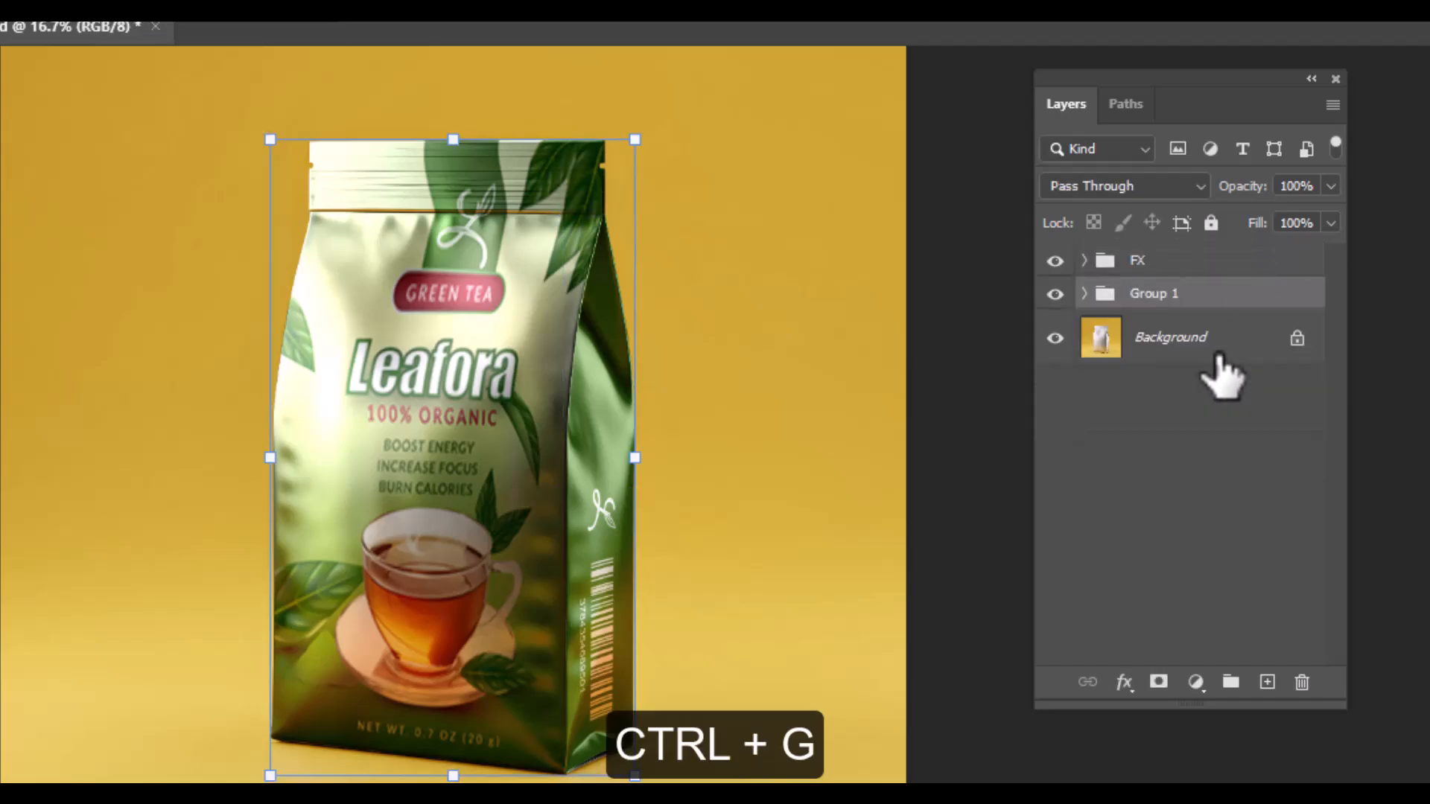
left_click(1152, 290)
type("Place De")
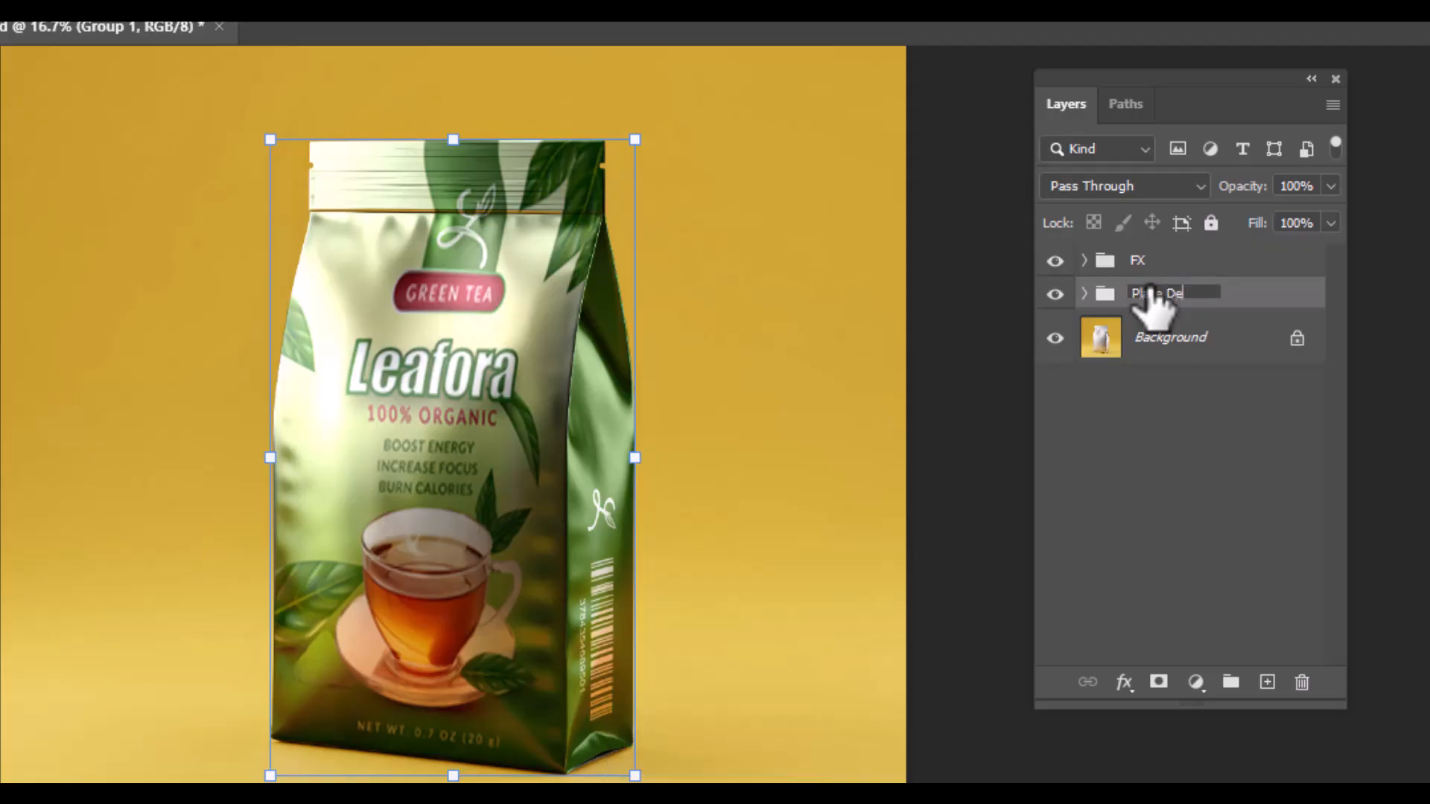
type("sign")
Expand the FX group and slightly lower the Shadows layer's opacity.
left_click(1095, 261)
left_click(1084, 260)
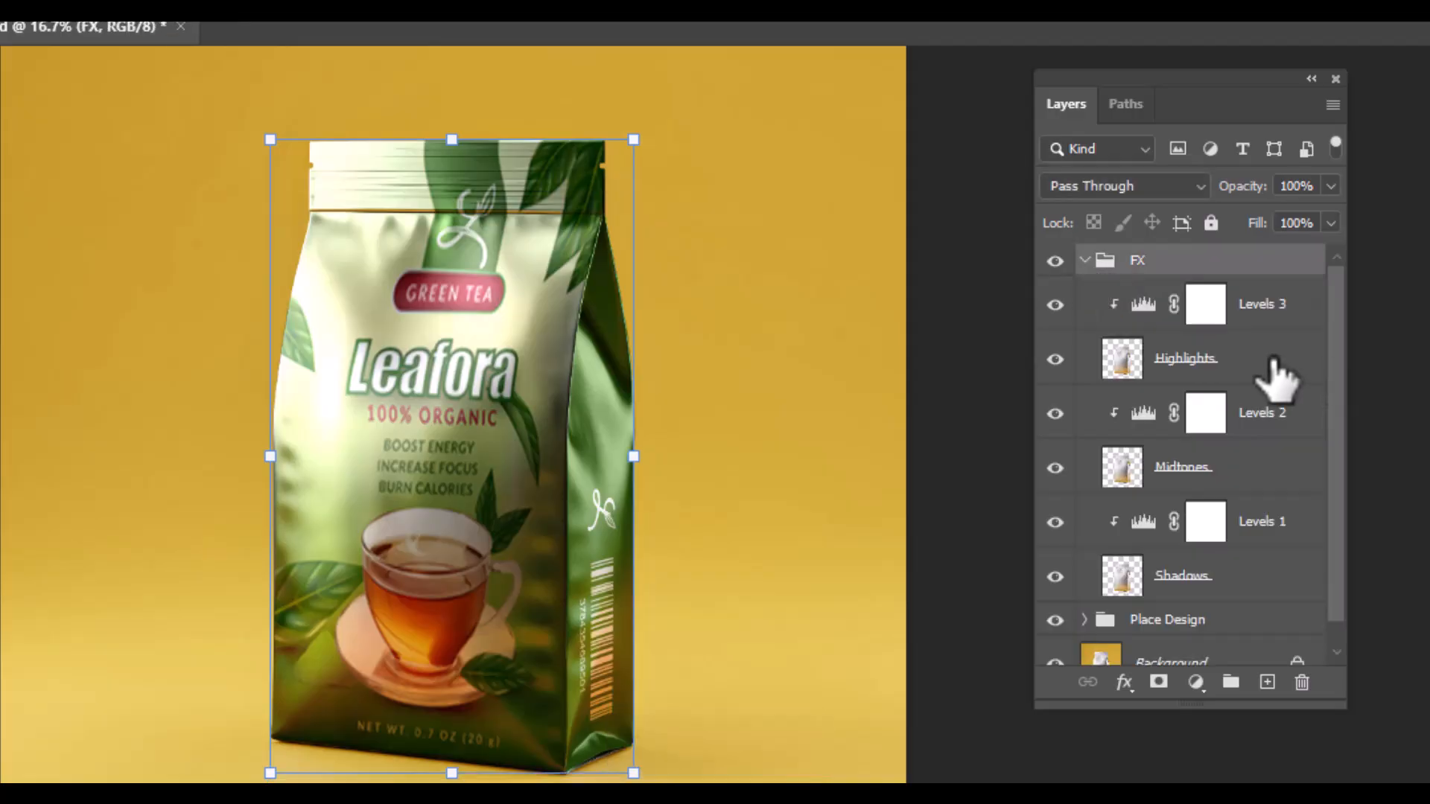
left_click(1286, 581)
left_click(1332, 186)
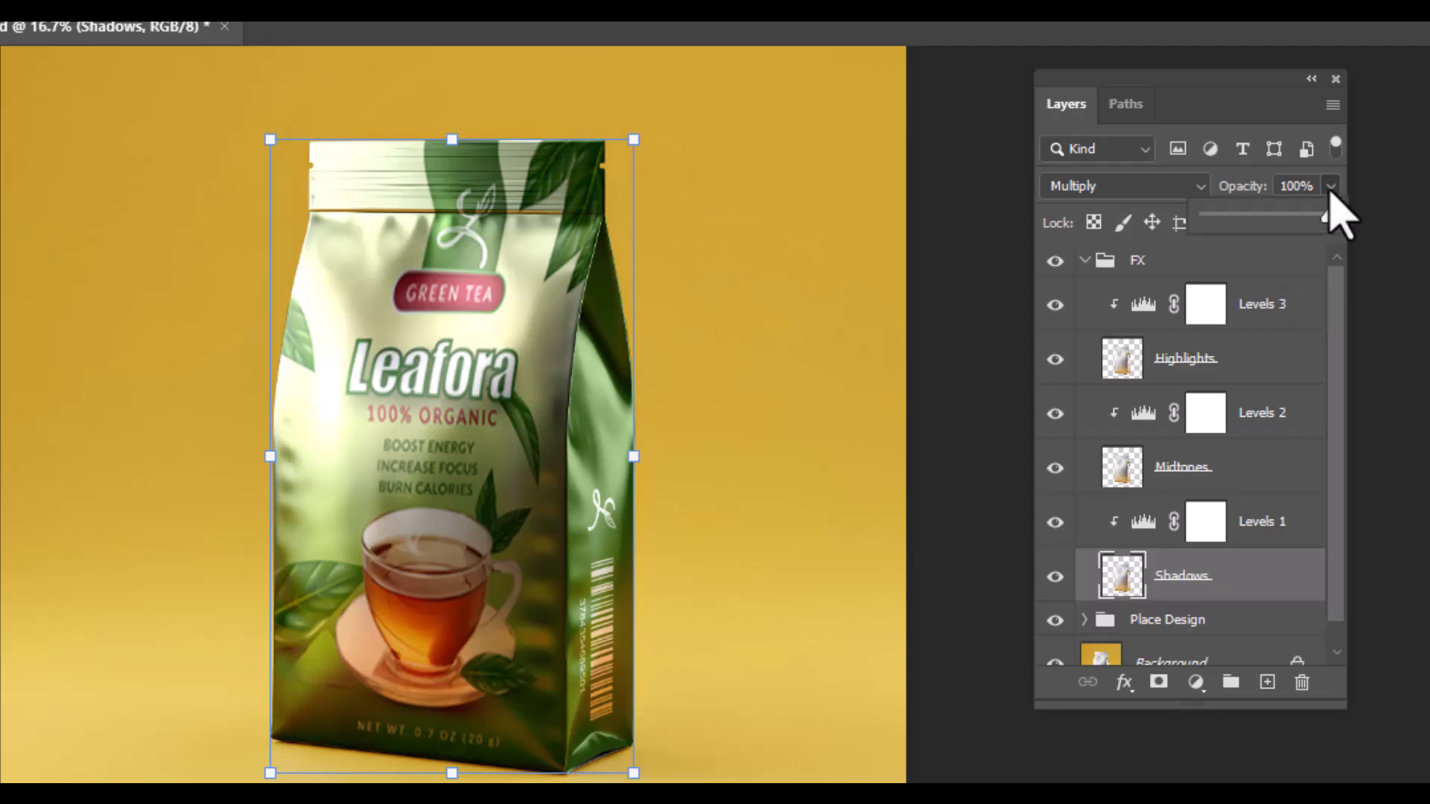
mouse_move(1331, 211)
left_mouse_down()
mouse_move(1308, 228)
mouse_move(1287, 216)
mouse_move(1319, 216)
left_mouse_up()
Reduce the Midtones layer's opacity to 42% and the Highlights layer's opacity to 71%.
left_click(1300, 484)
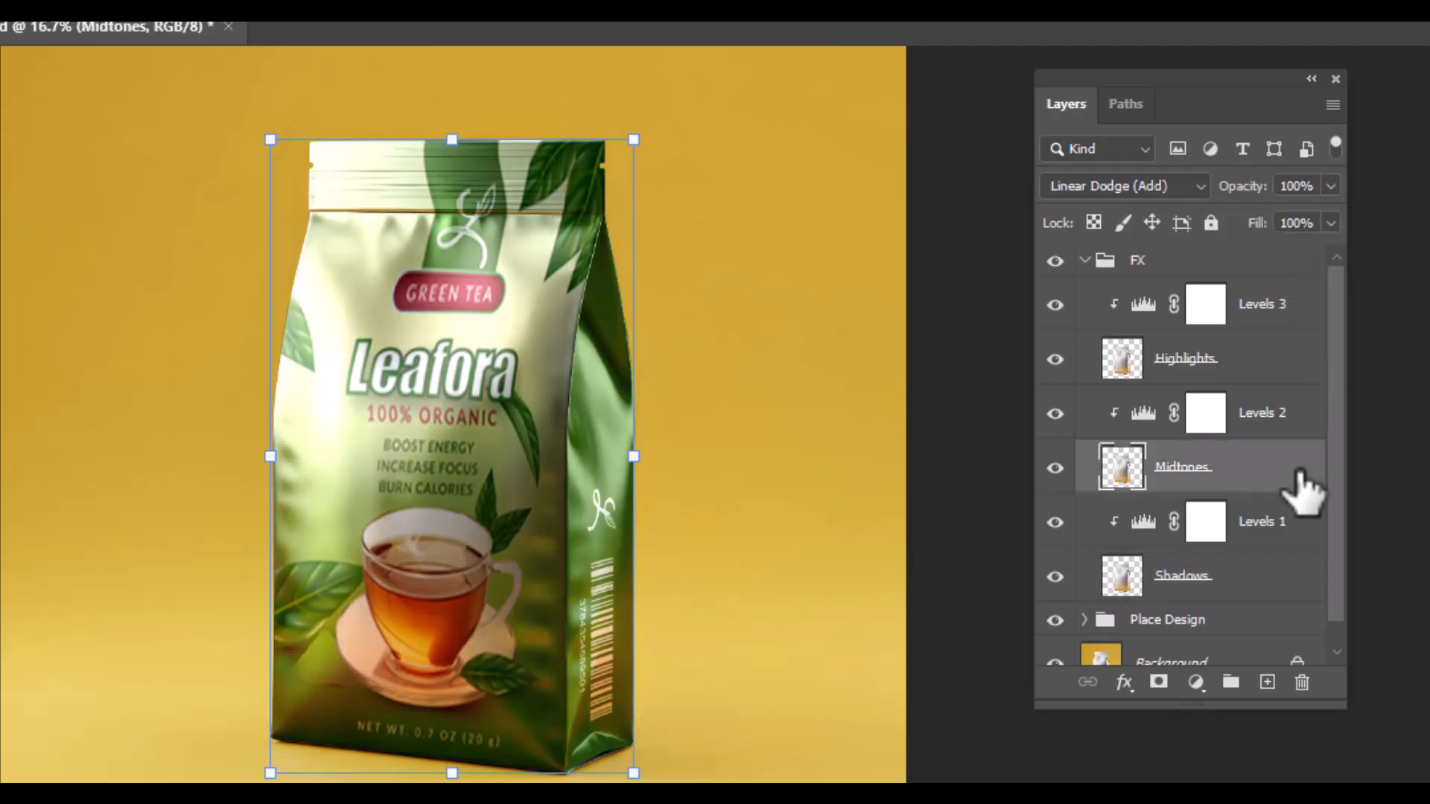
left_click(1331, 186)
left_click_drag(1329, 218, 1262, 217)
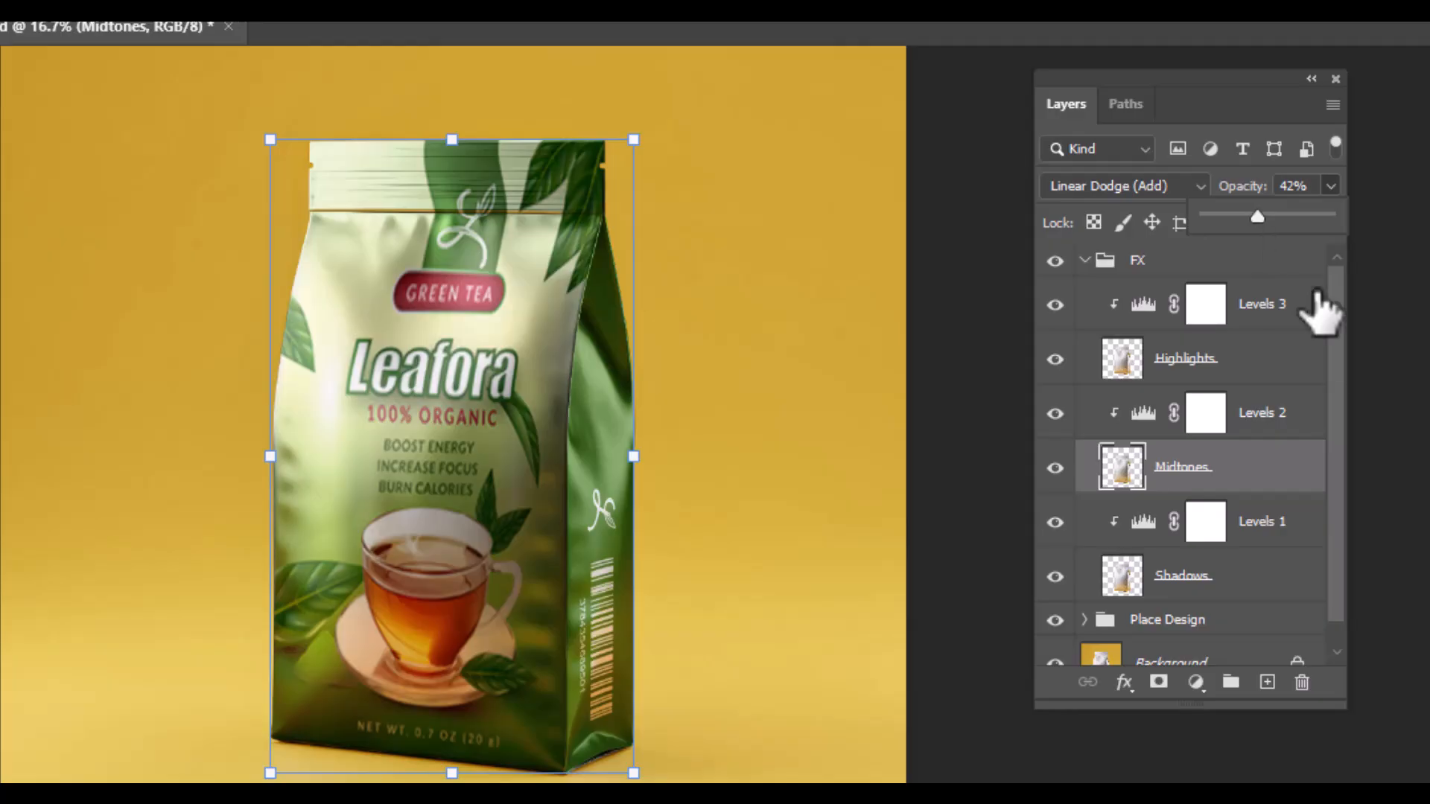
left_click(1267, 369)
left_click(1331, 186)
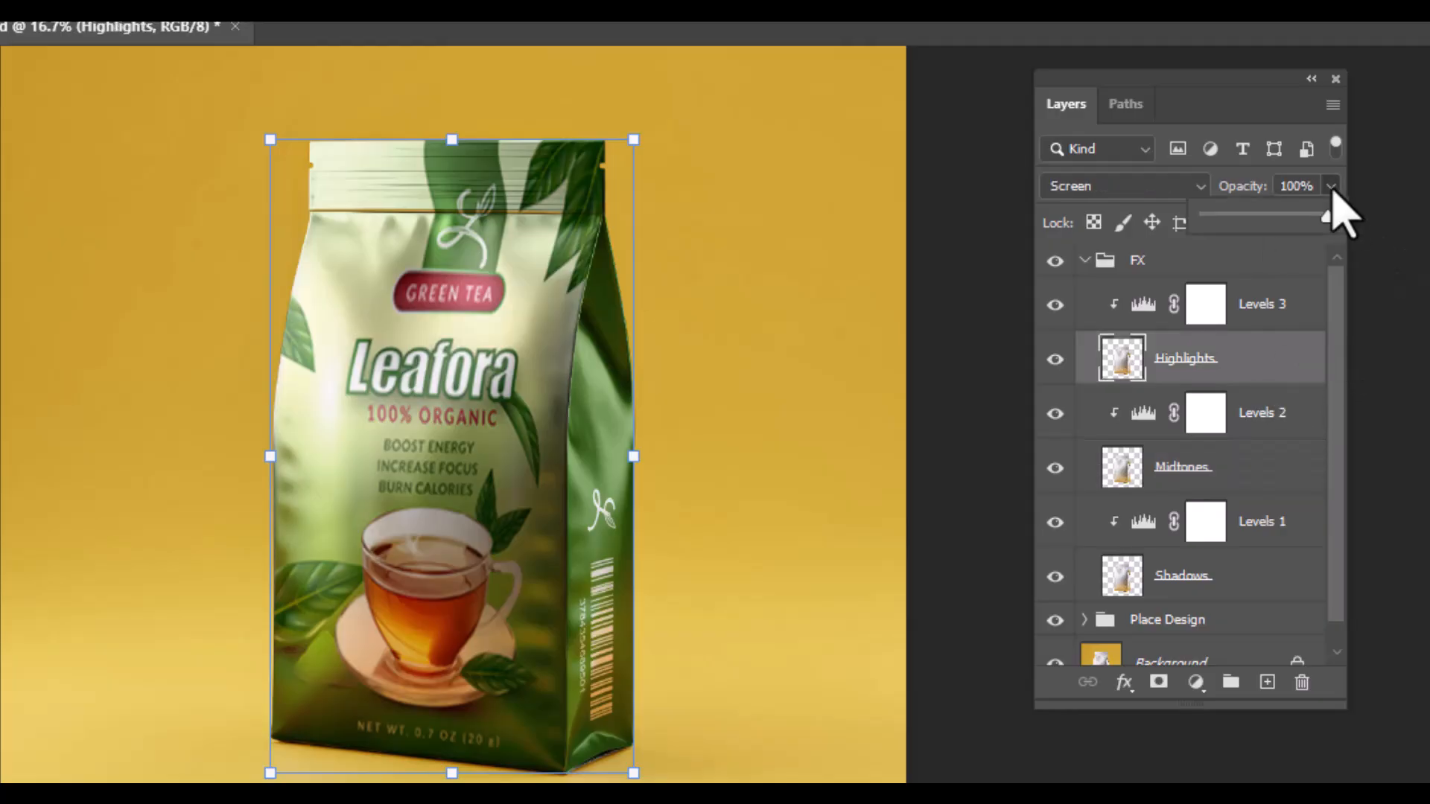
left_click_drag(1333, 216, 1292, 218)
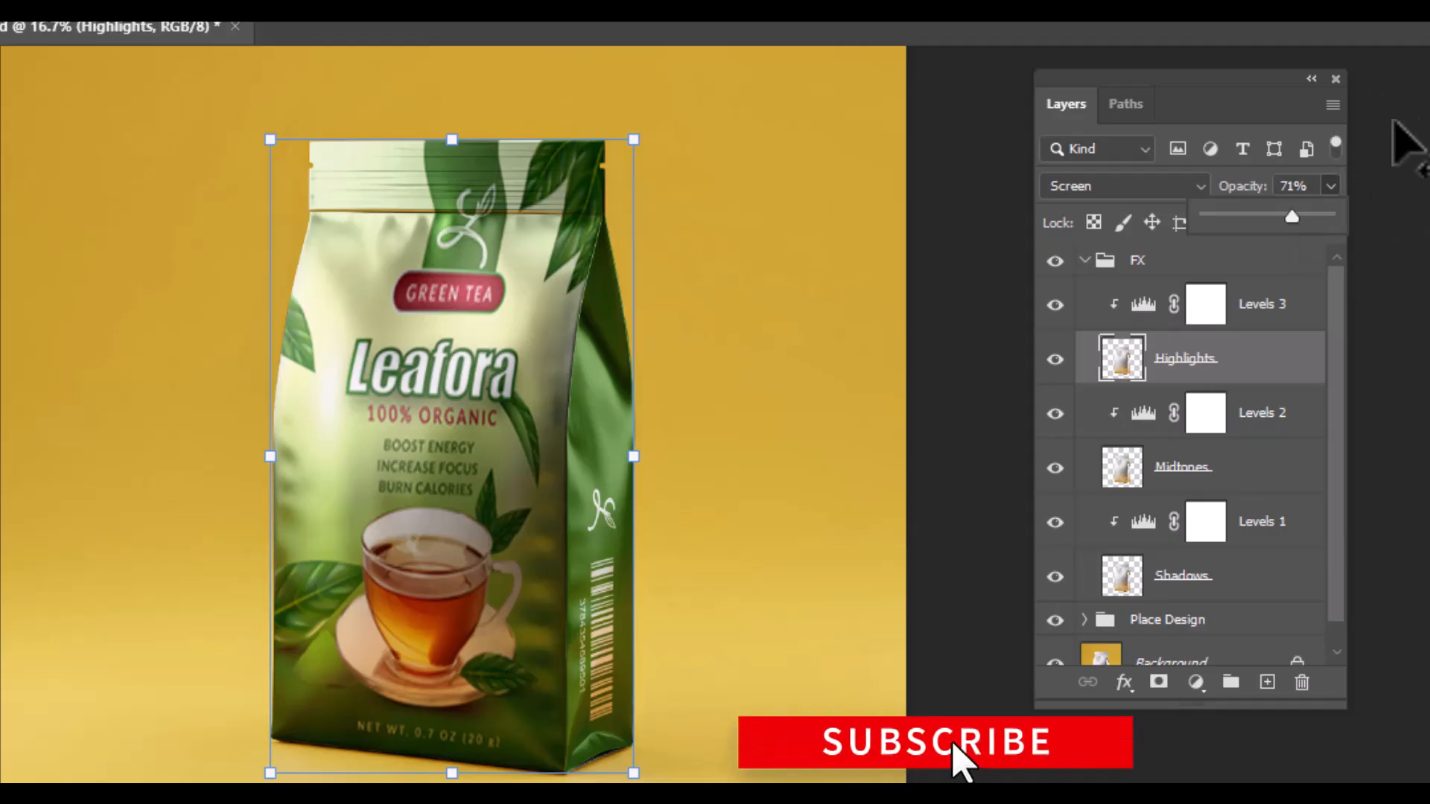
Deselect all layers and inspect the shading on the finished bag up close and as a whole.
left_click_drag(1262, 700, 1261, 720)
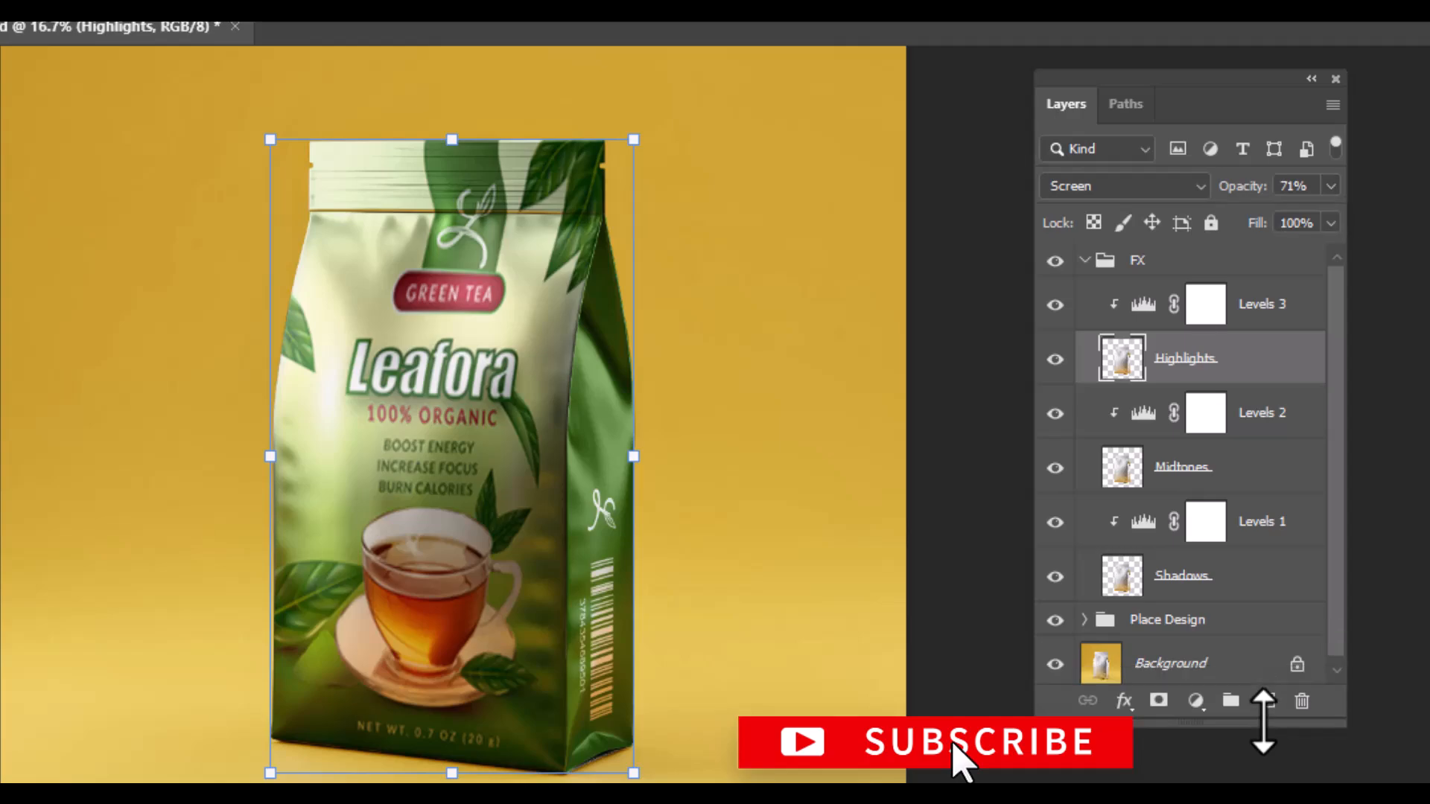
left_click(970, 641)
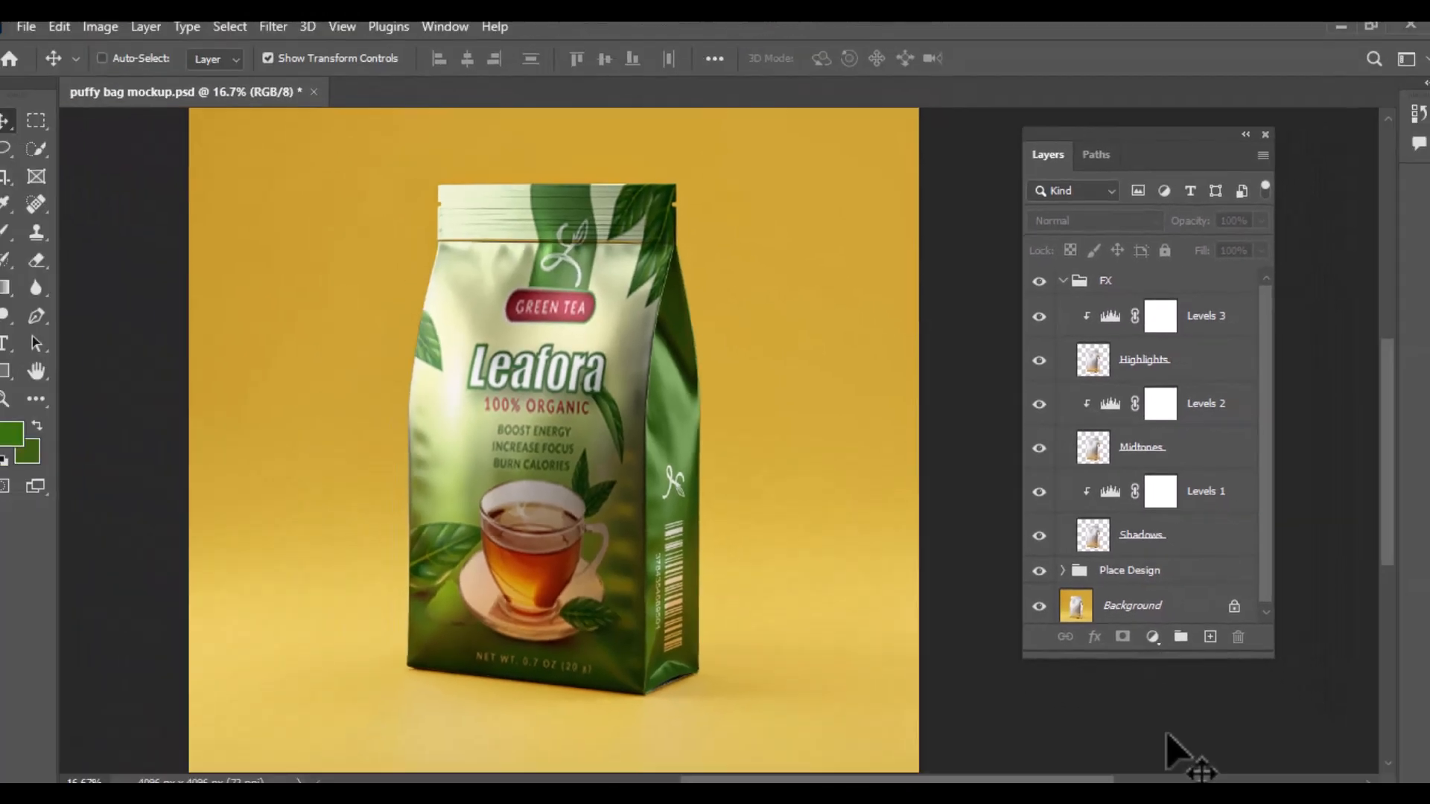
key("ctrl+plus")
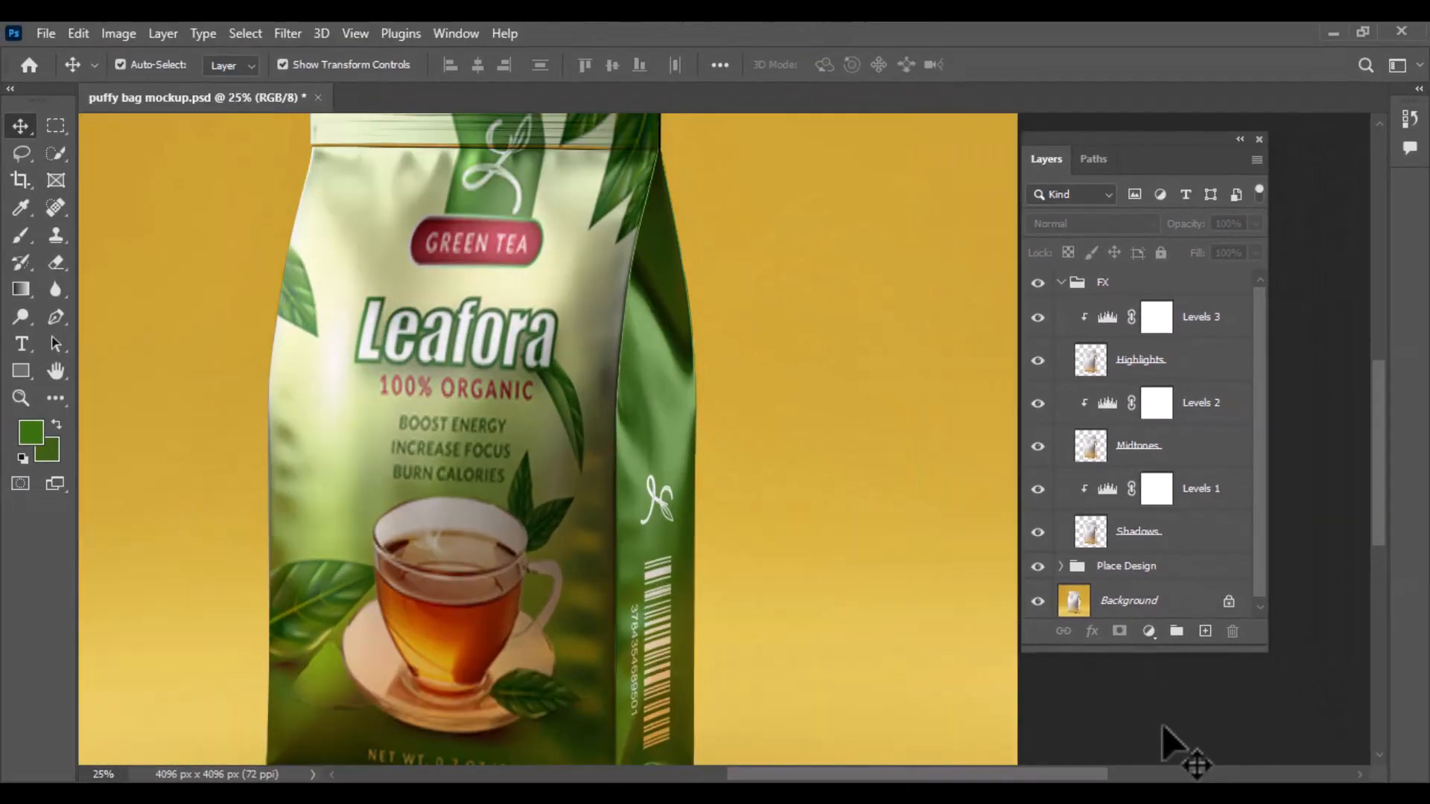
key("ctrl+minus")
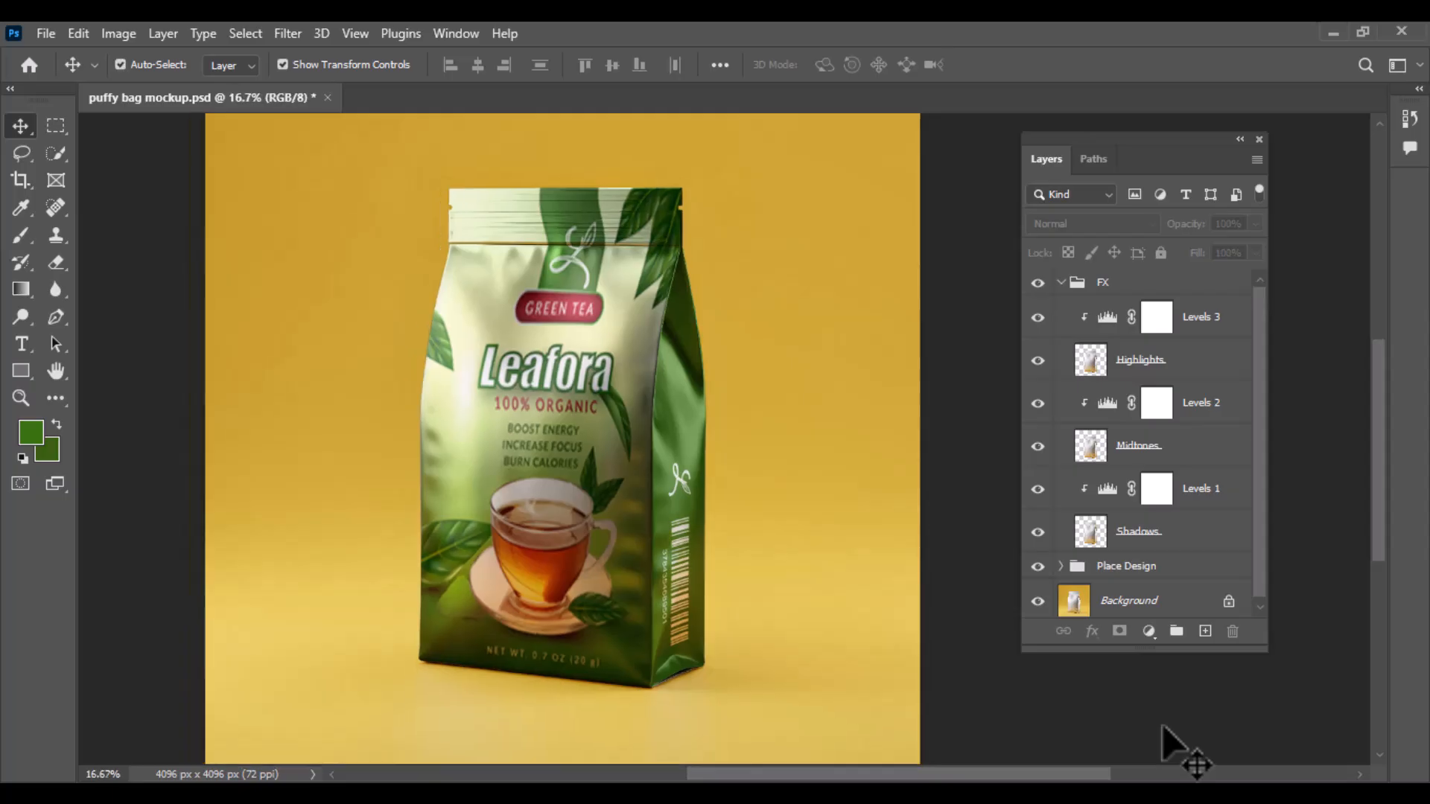